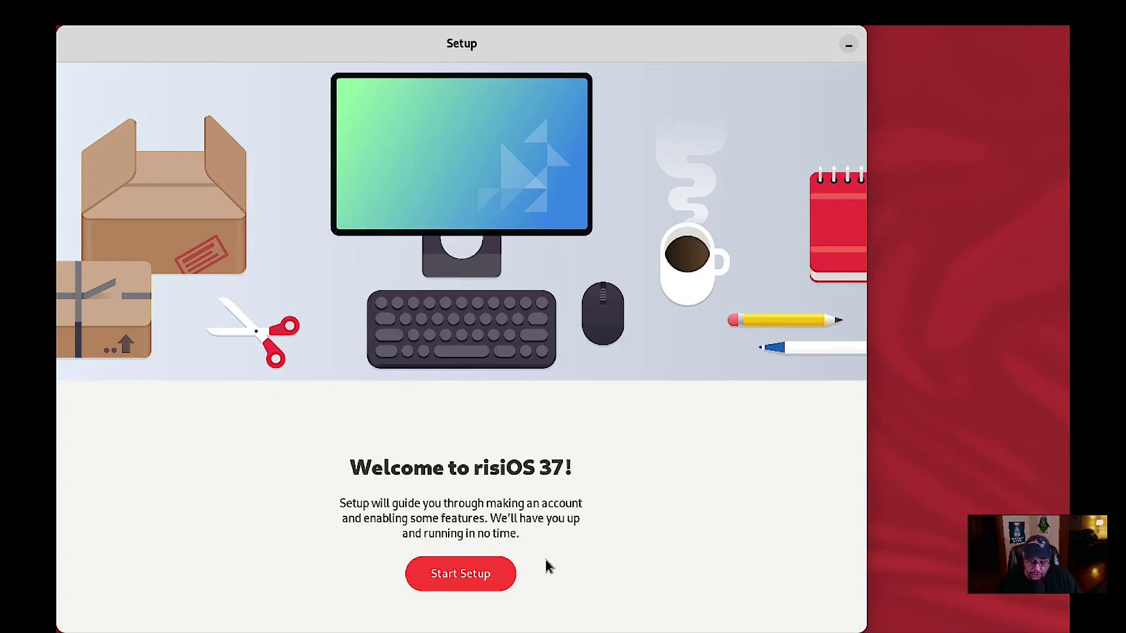
Step: Start the initial setup, keep location services and automatic problem reporting on, and enable third-party repositories
click(469, 582)
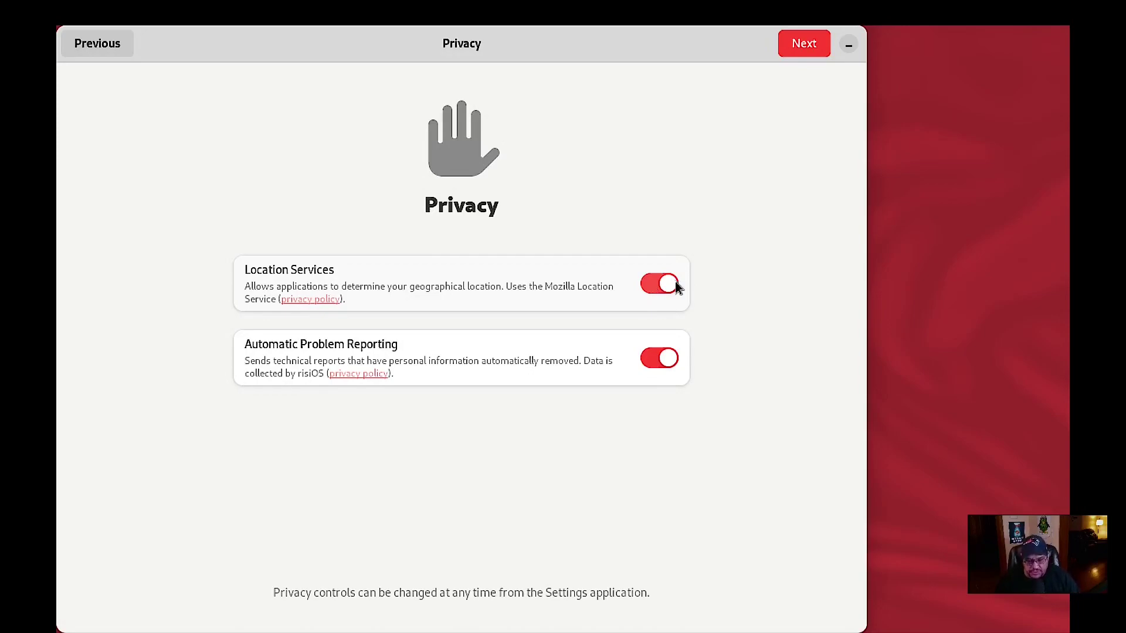
click(802, 47)
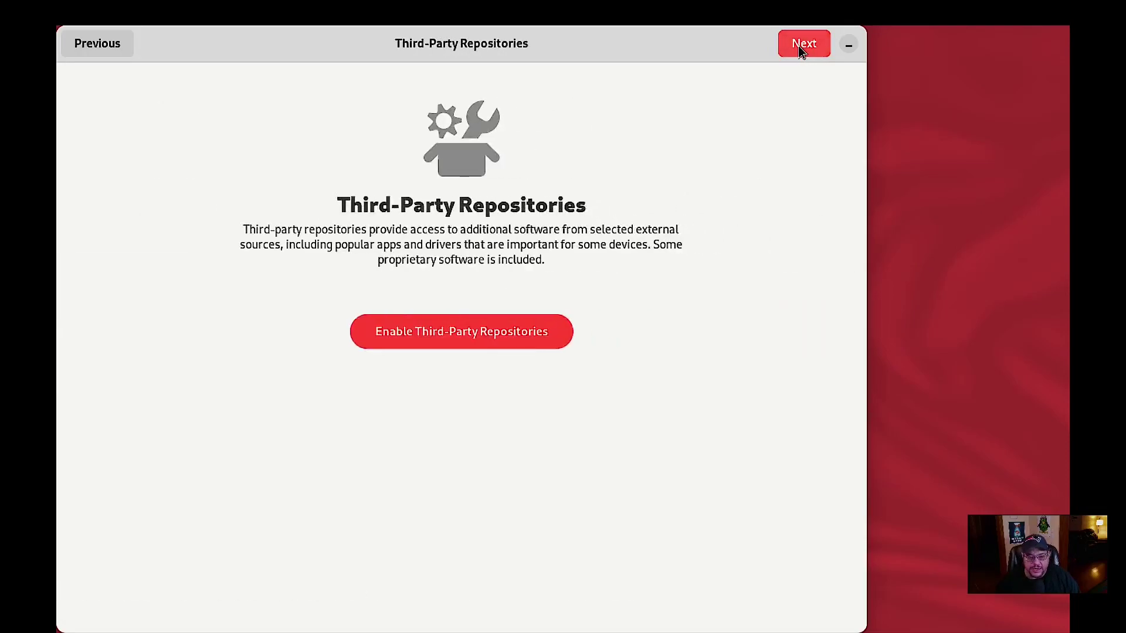
click(455, 343)
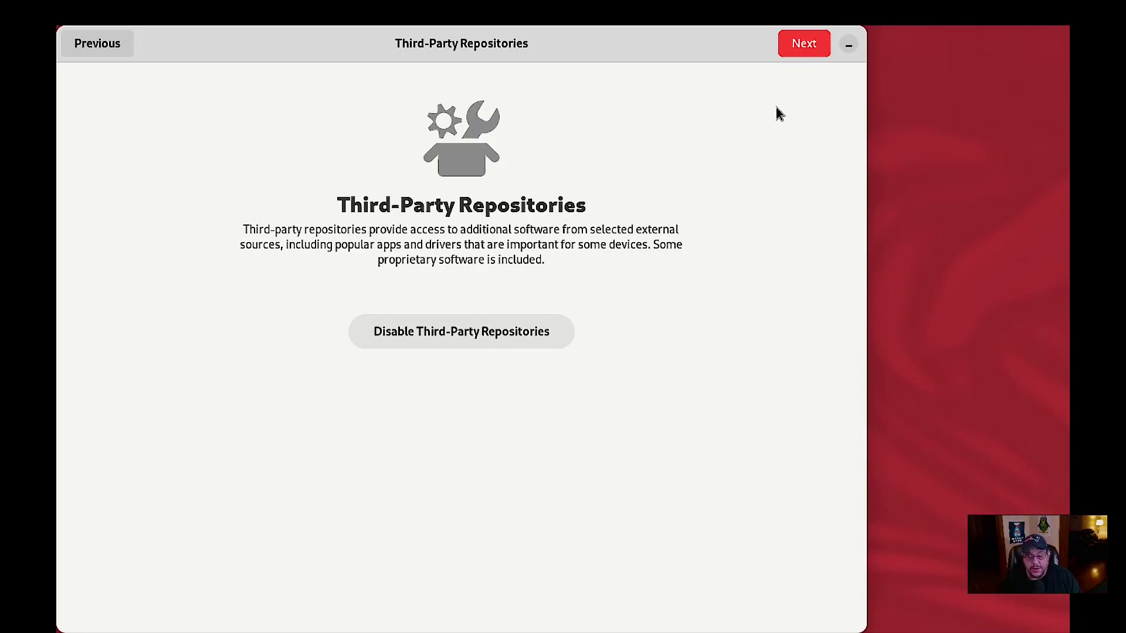
click(810, 47)
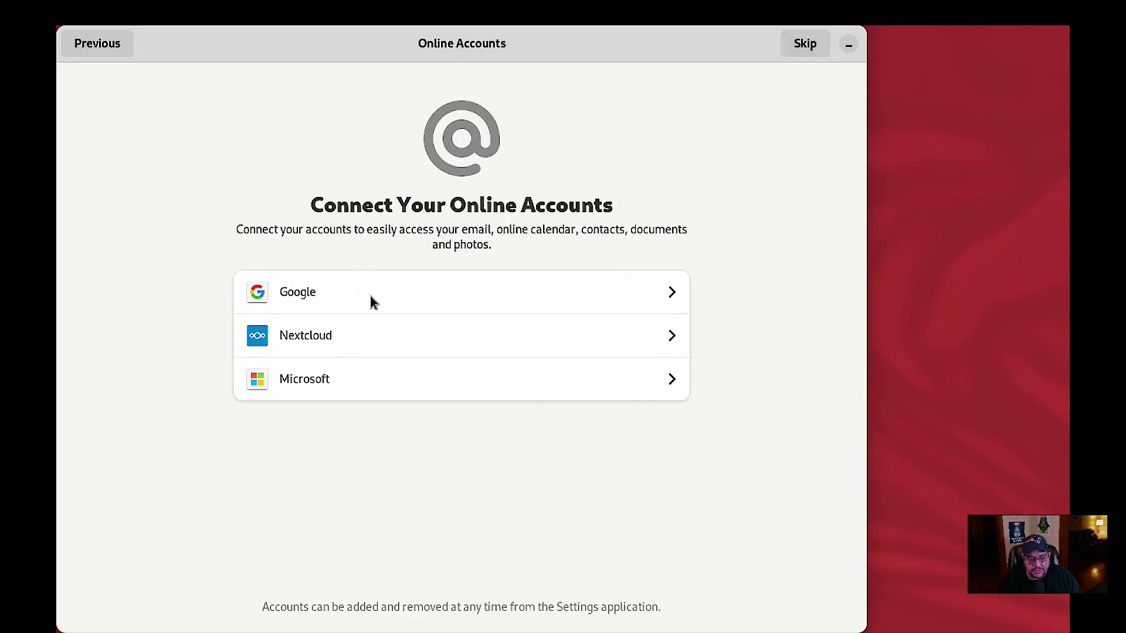
Step: Skip connecting online accounts and enter the full name for the new user account
click(804, 45)
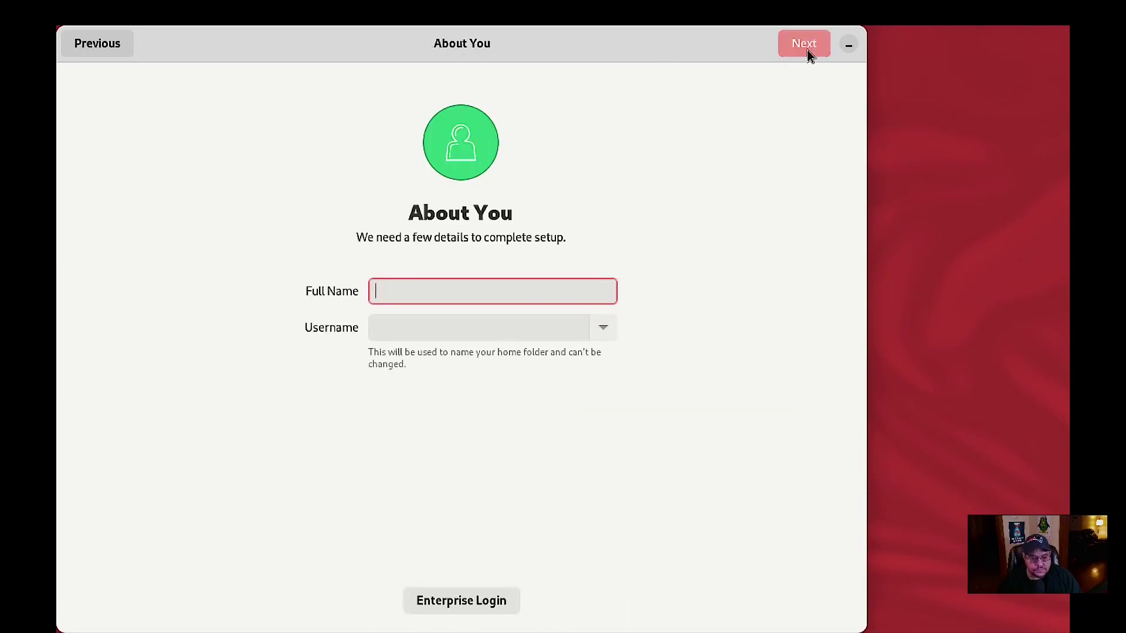
text(a)
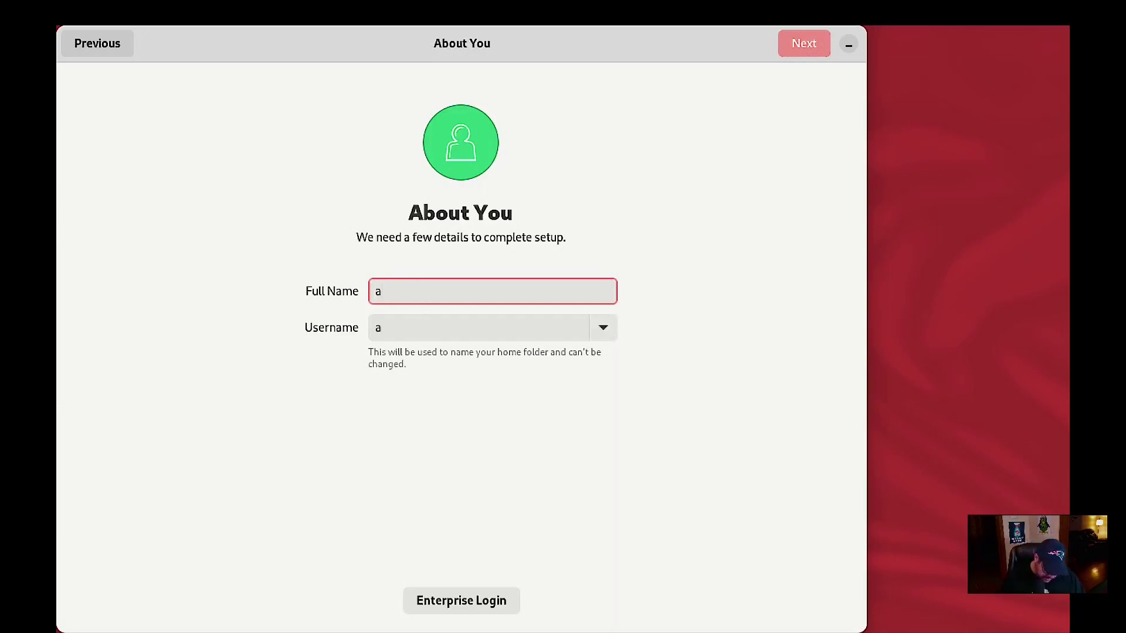
text(lex)
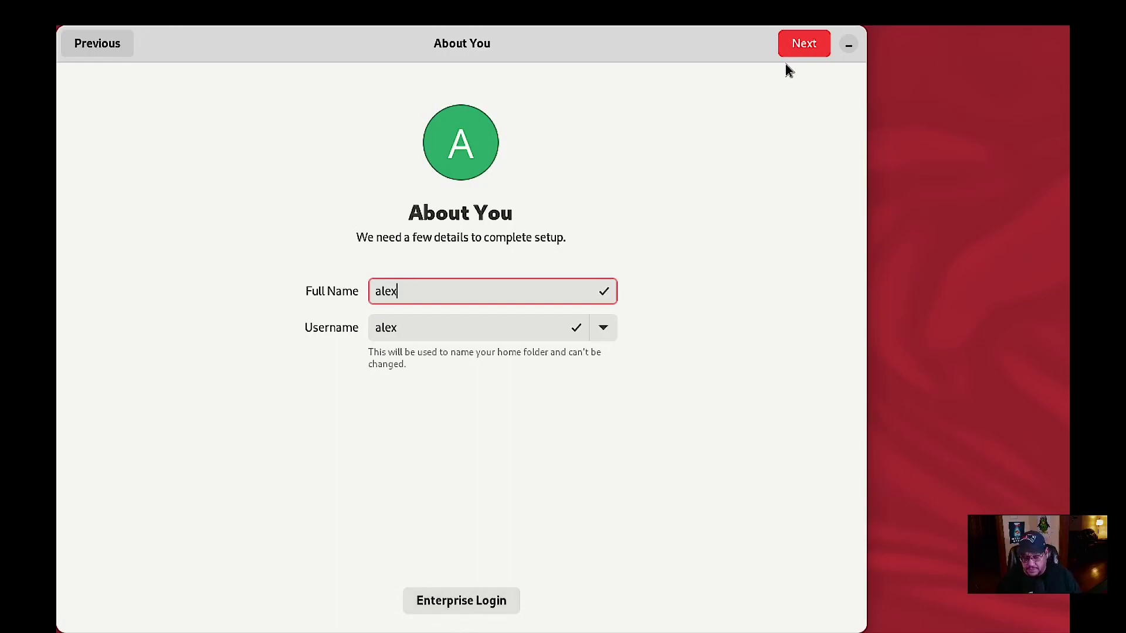
click(805, 45)
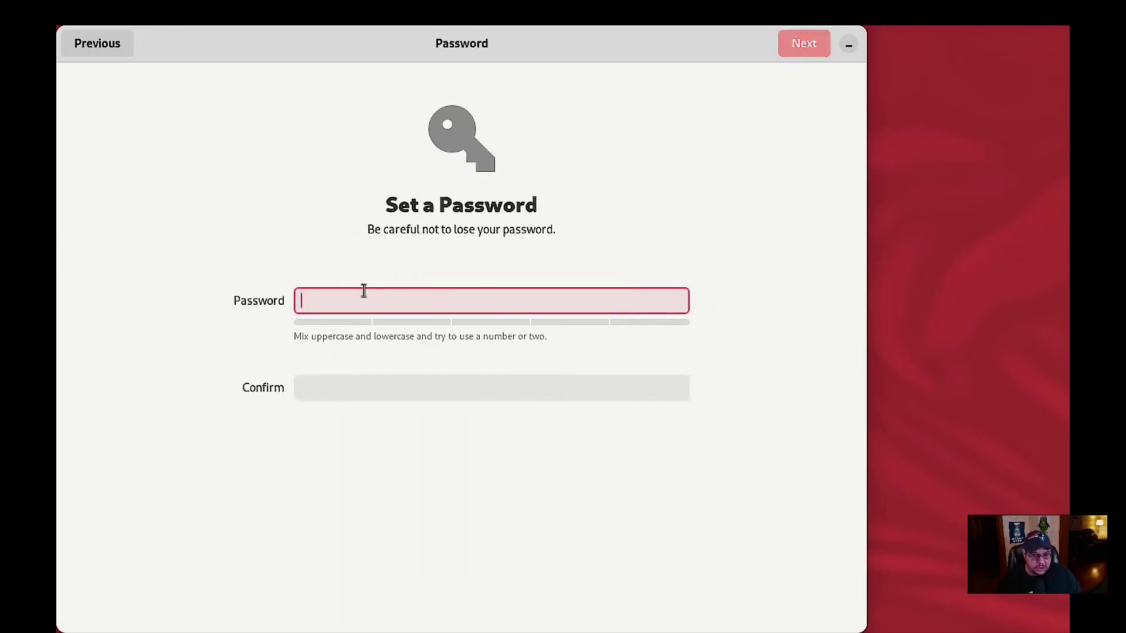
Step: Set and confirm the account password, and finish the setup to start using risiOS
text(••••)
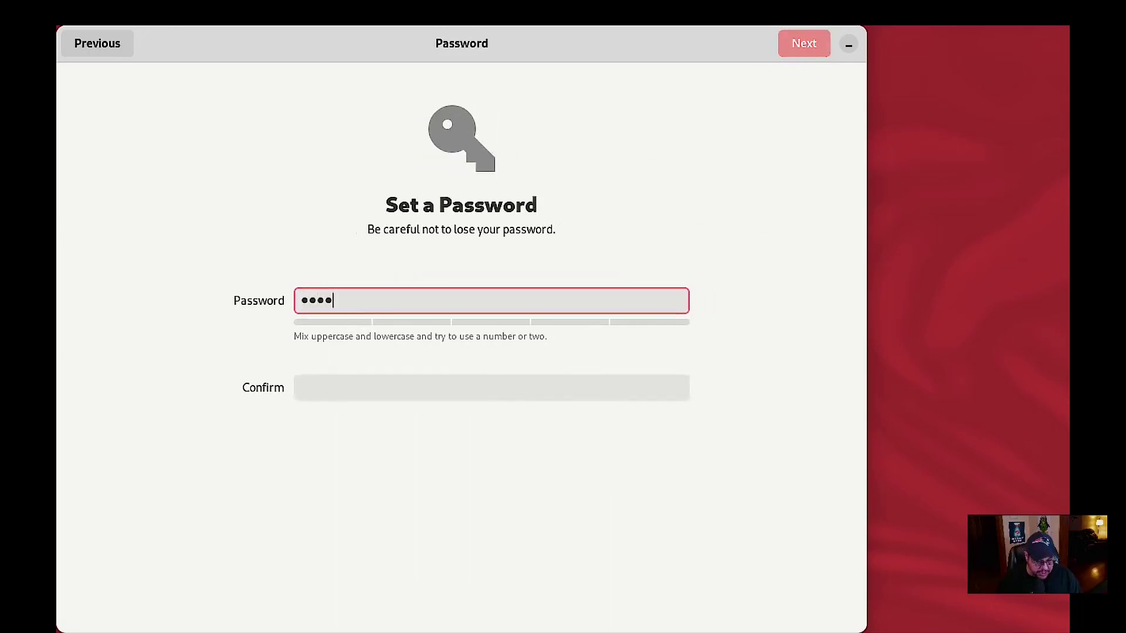
click(344, 388)
text(••••)
click(809, 47)
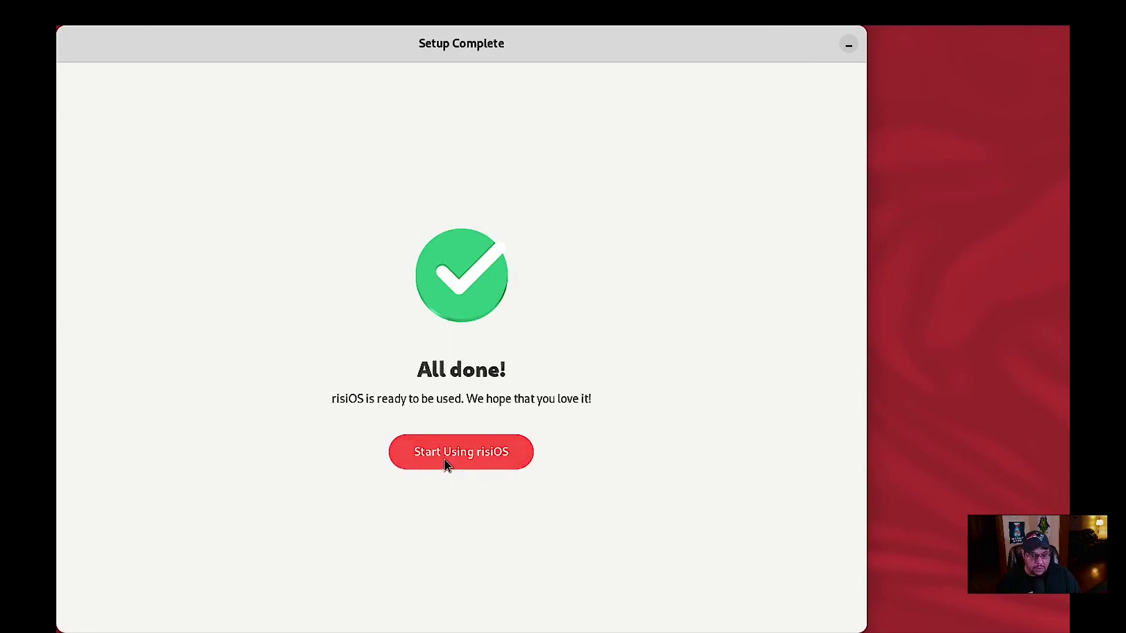
click(444, 459)
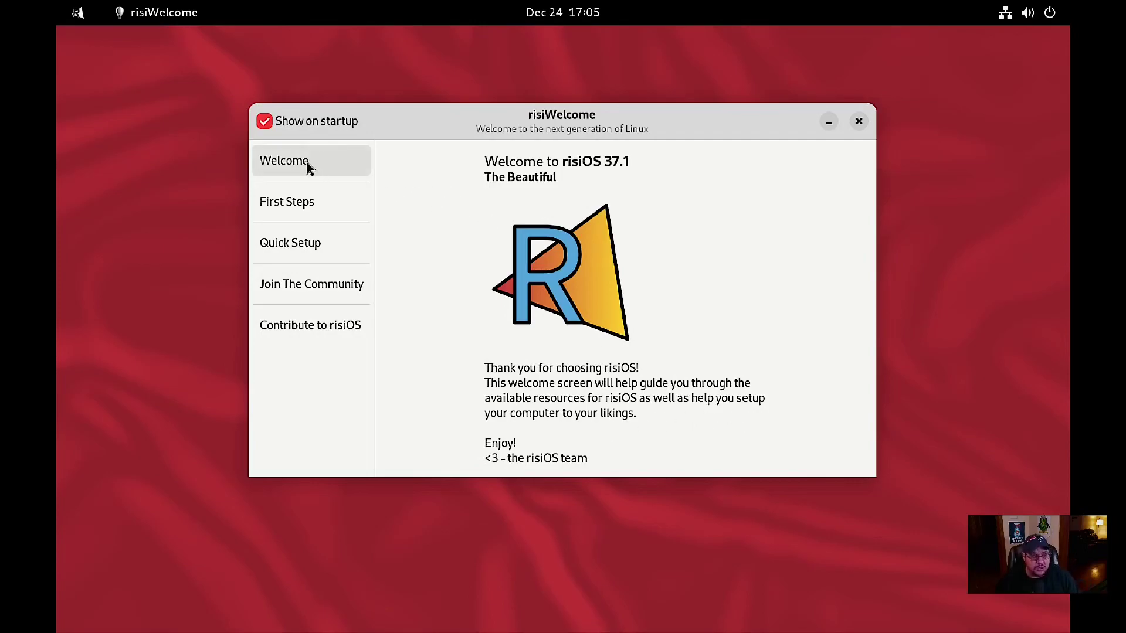
Step: Run the RPMFusion and proprietary codecs setup from the first steps with tainted codecs enabled, authenticating with the account password
click(289, 209)
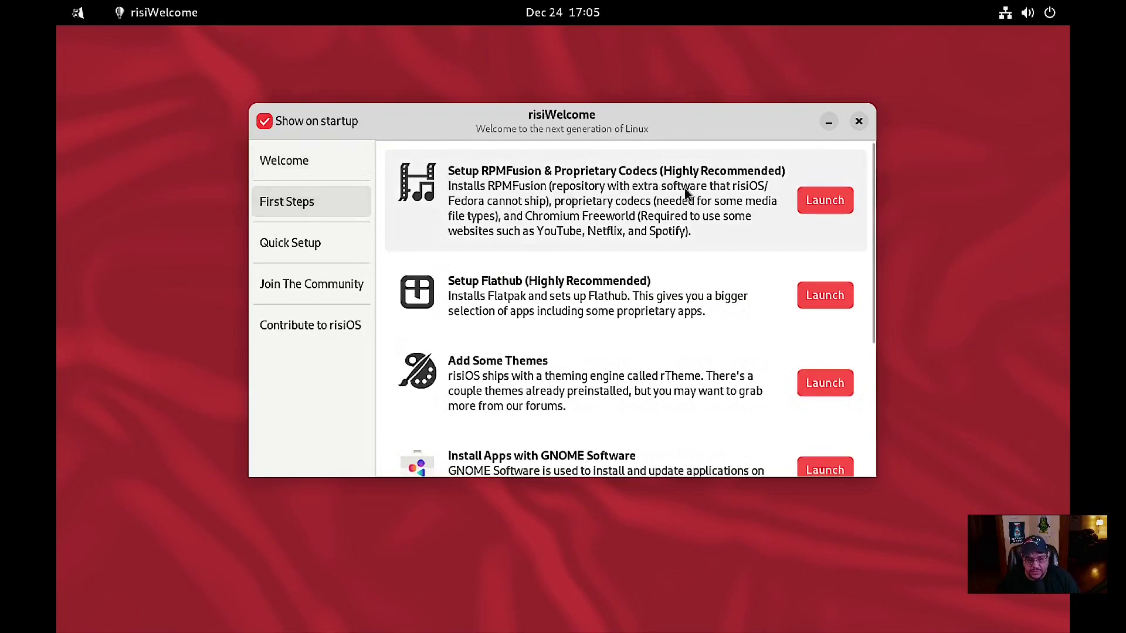
click(836, 201)
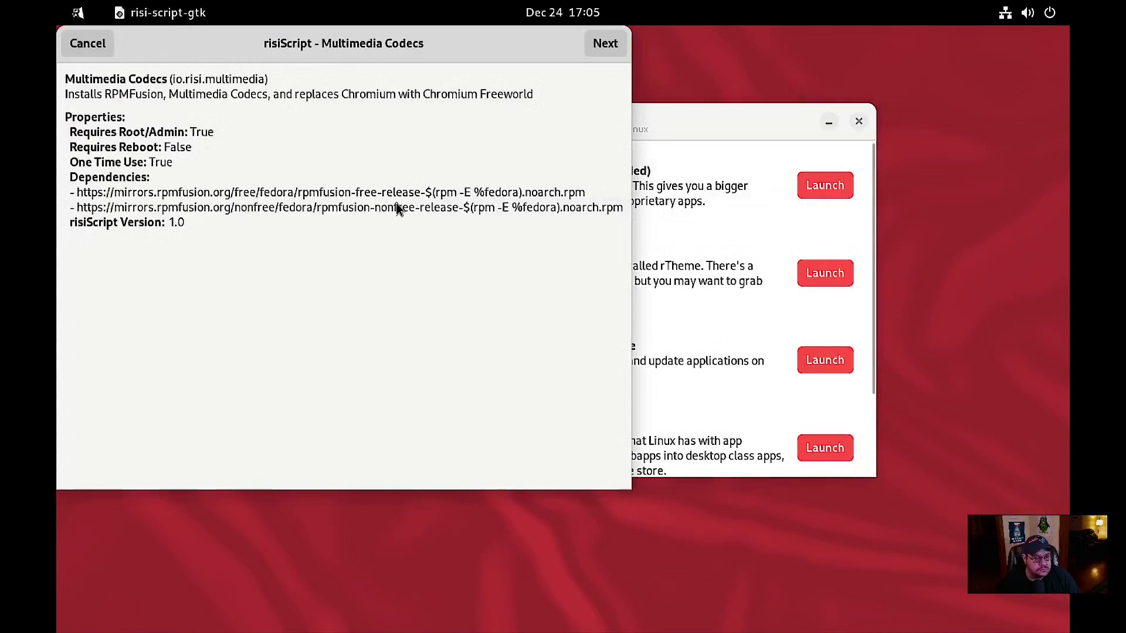
click(601, 45)
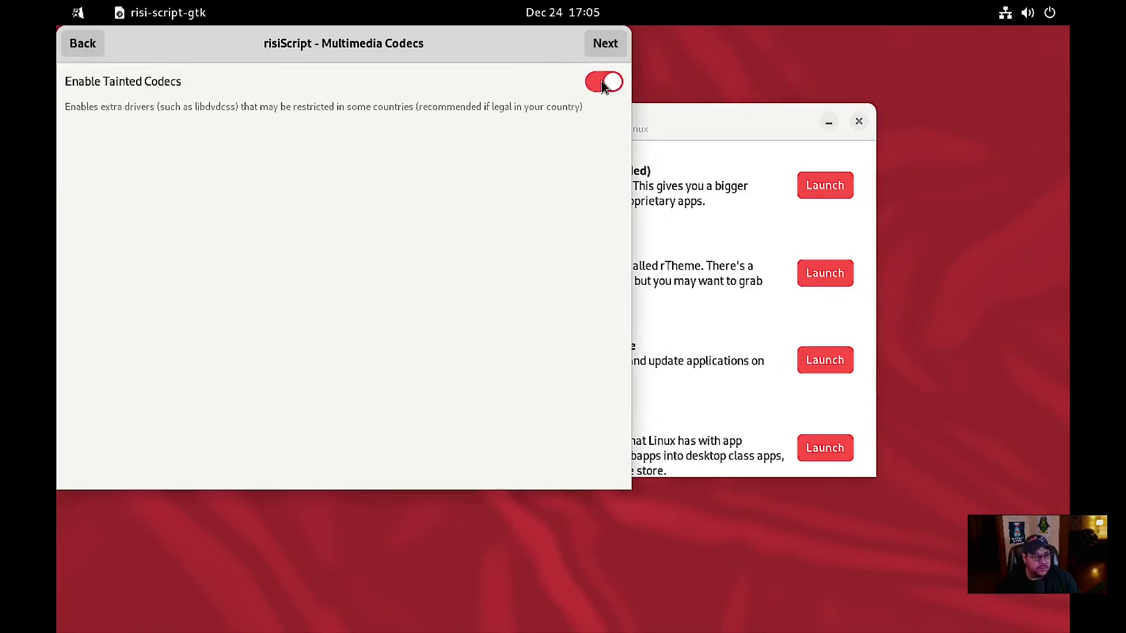
click(608, 46)
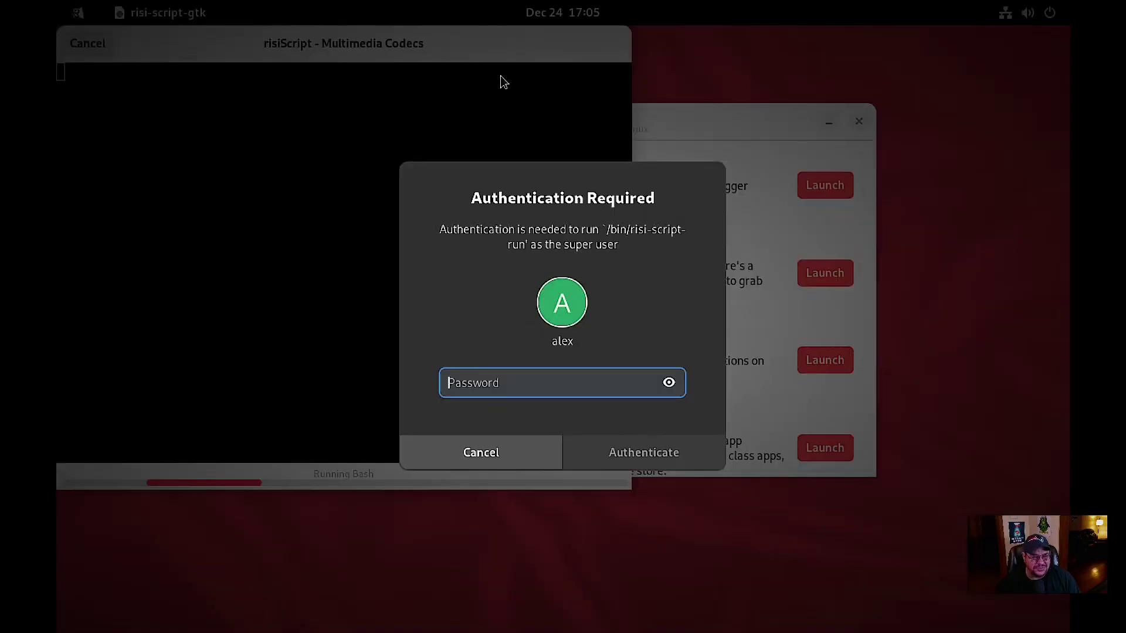
text(••••)
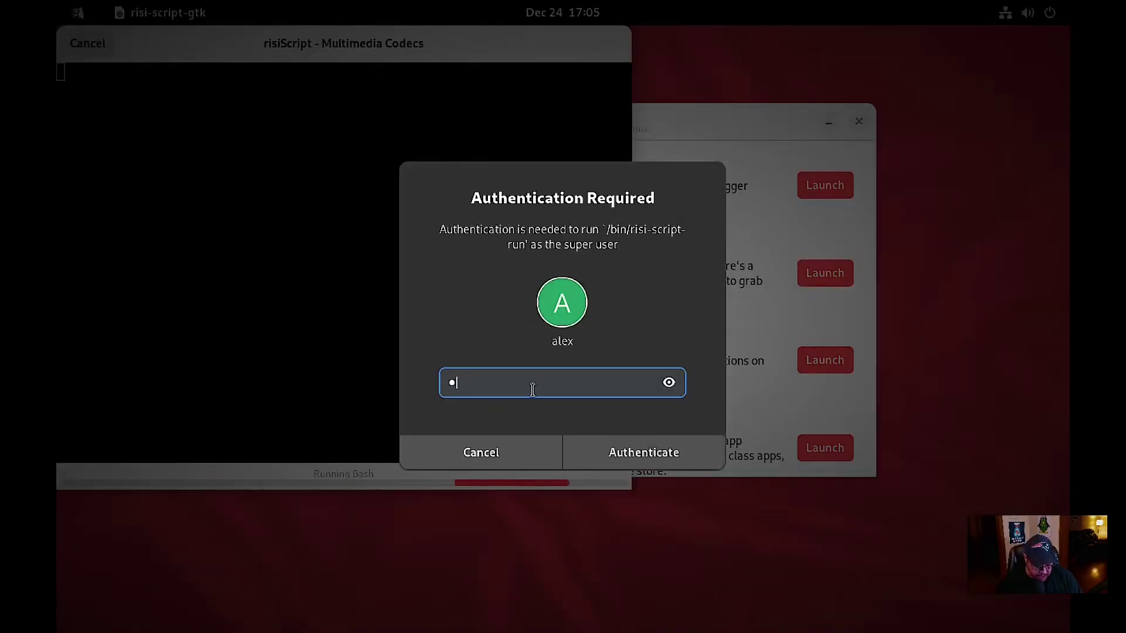
key(Return)
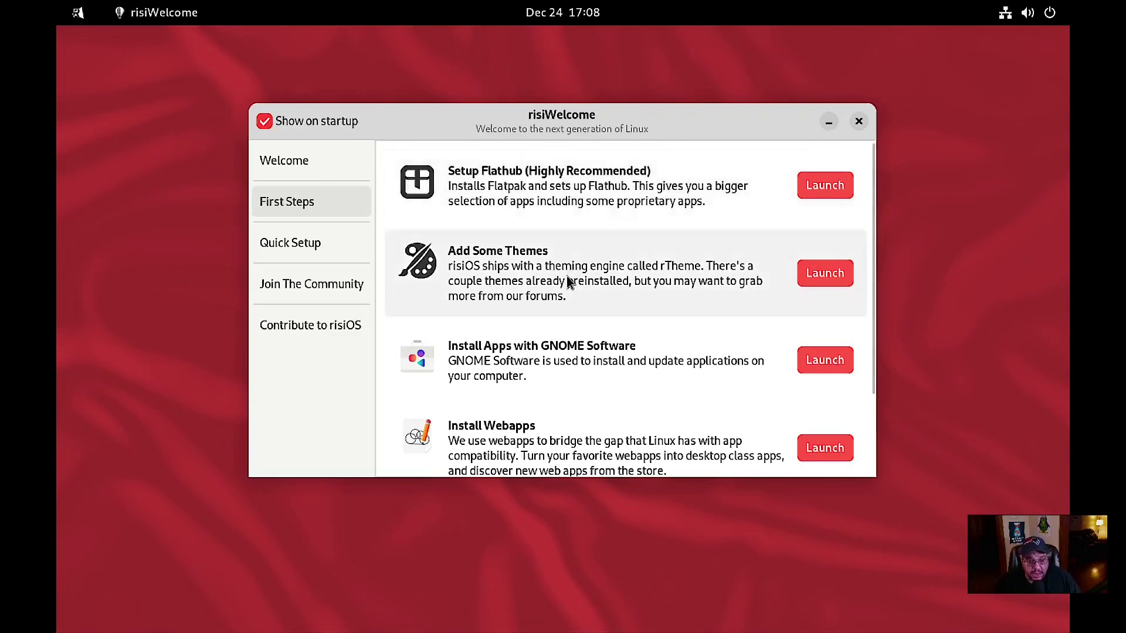
Step: Launch the Add Some Themes item, and check the available updates in GNOME Software before closing it
click(847, 279)
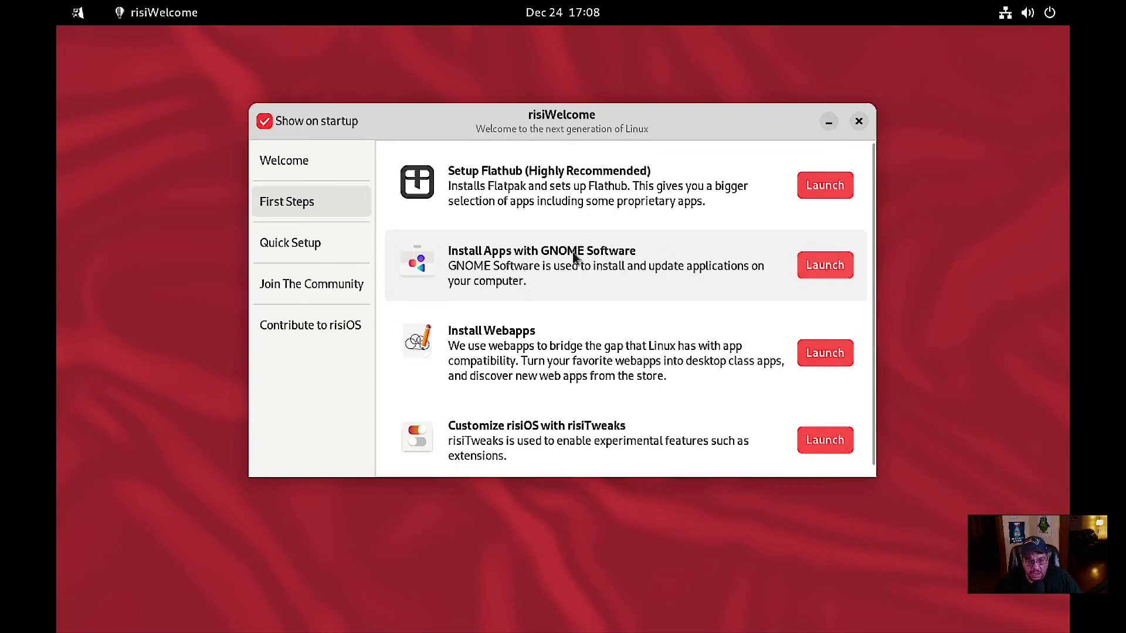
click(827, 269)
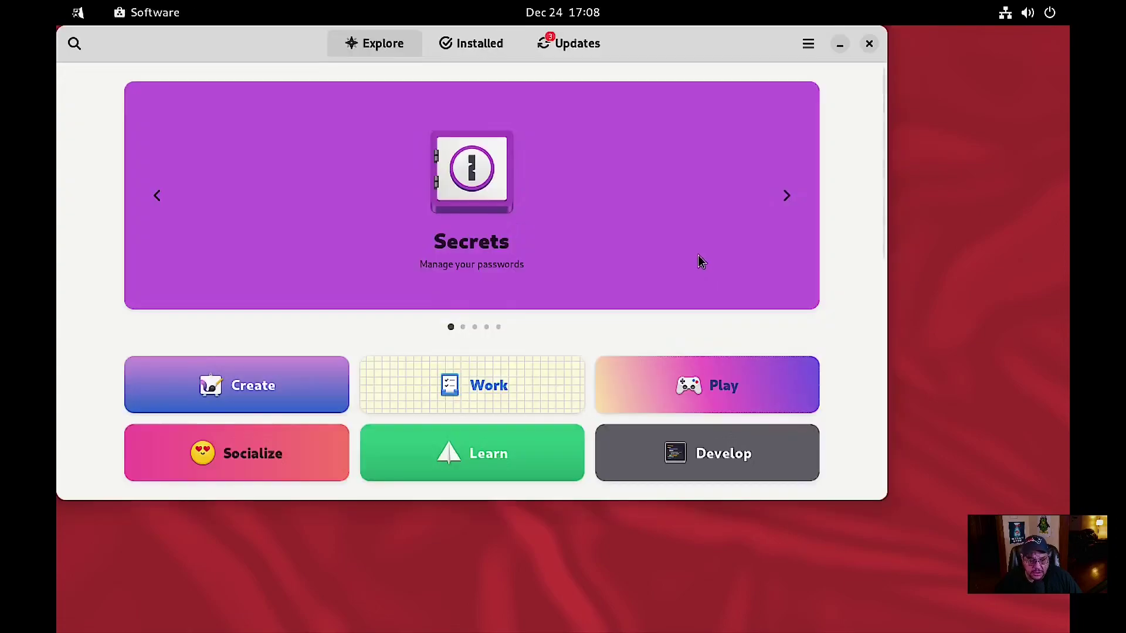
click(557, 44)
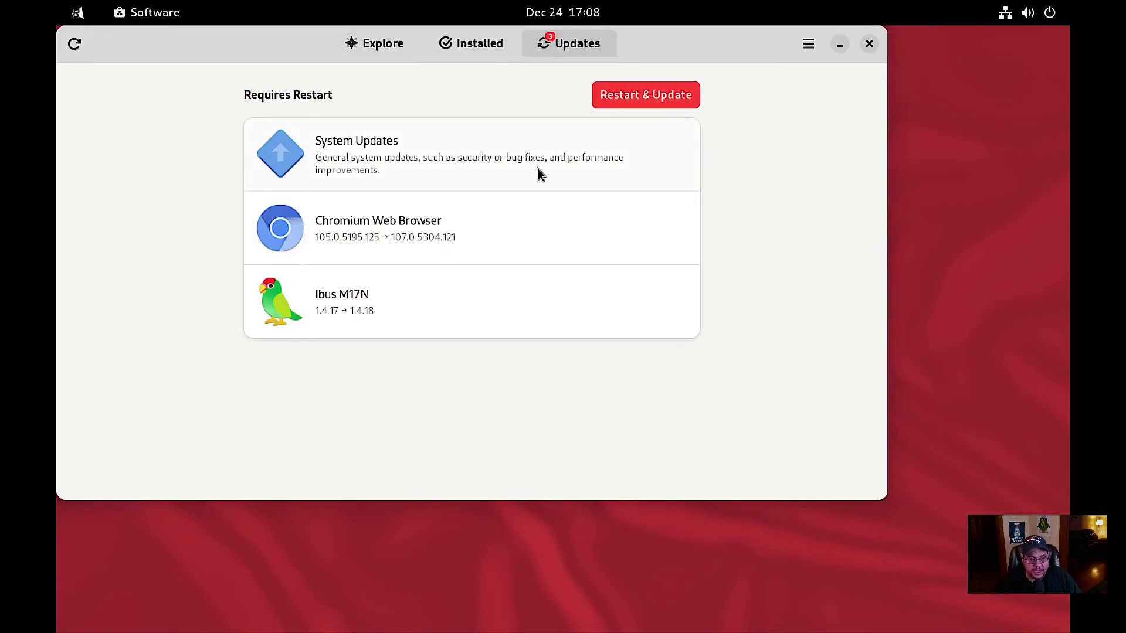
click(869, 45)
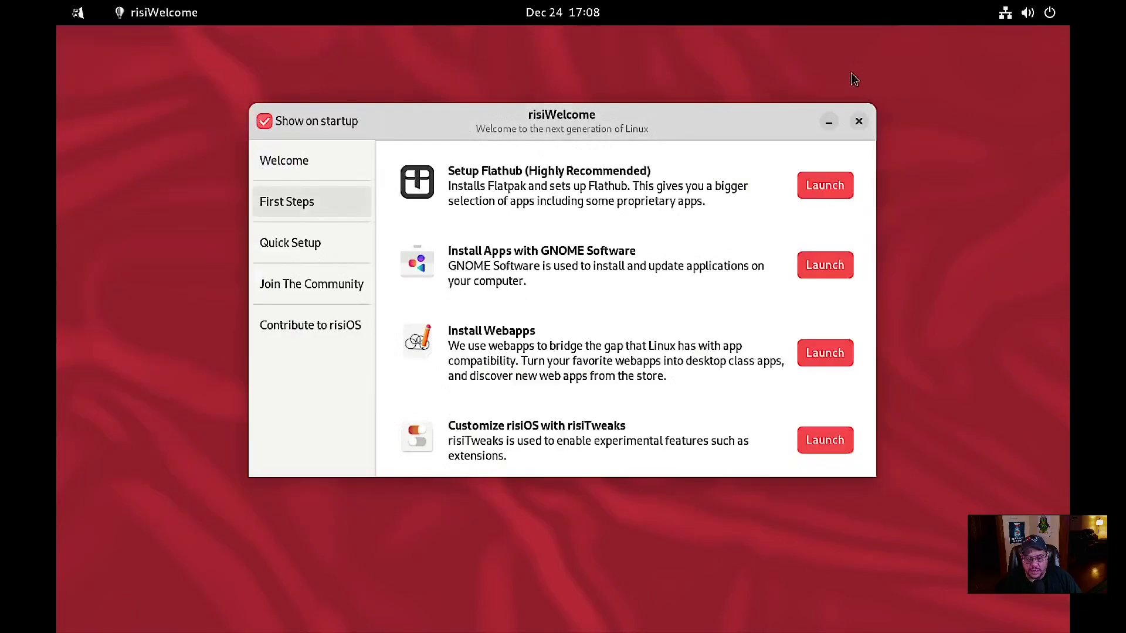
Step: Launch the Web Apps manager from the first steps, move its window to view it, and close it
scroll(649, 279, down, 1)
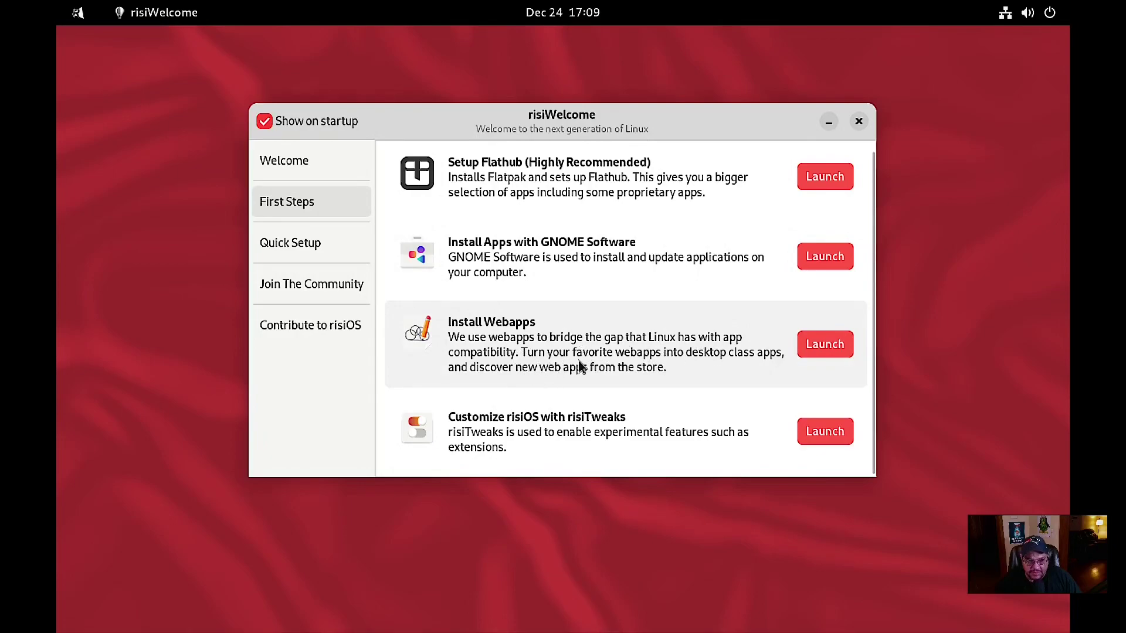
click(823, 346)
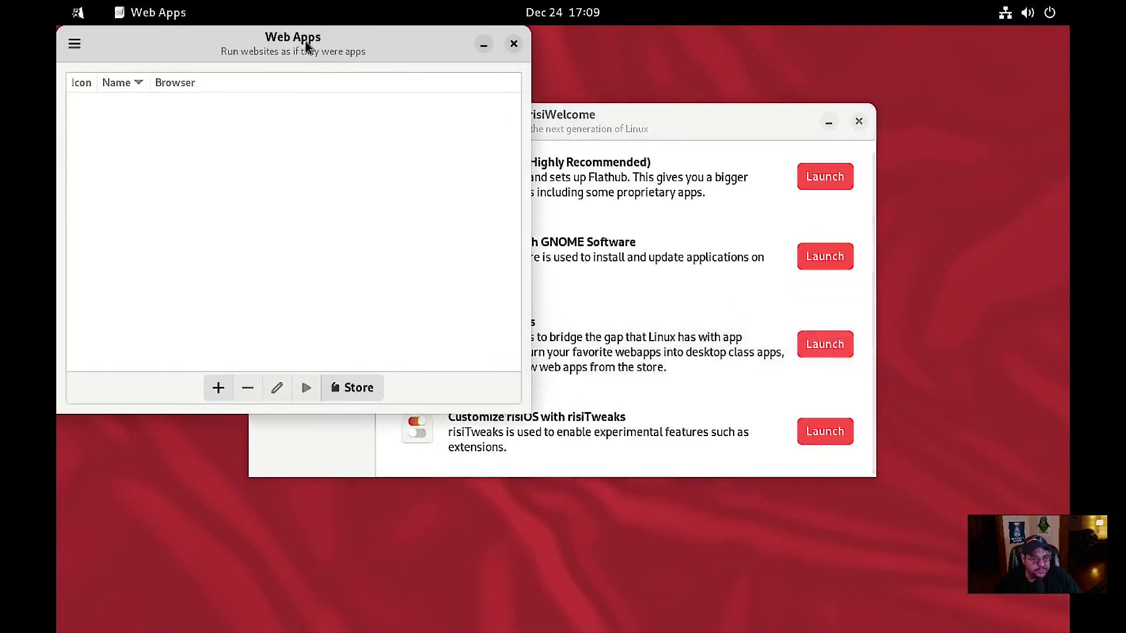
drag(306, 43, 499, 56)
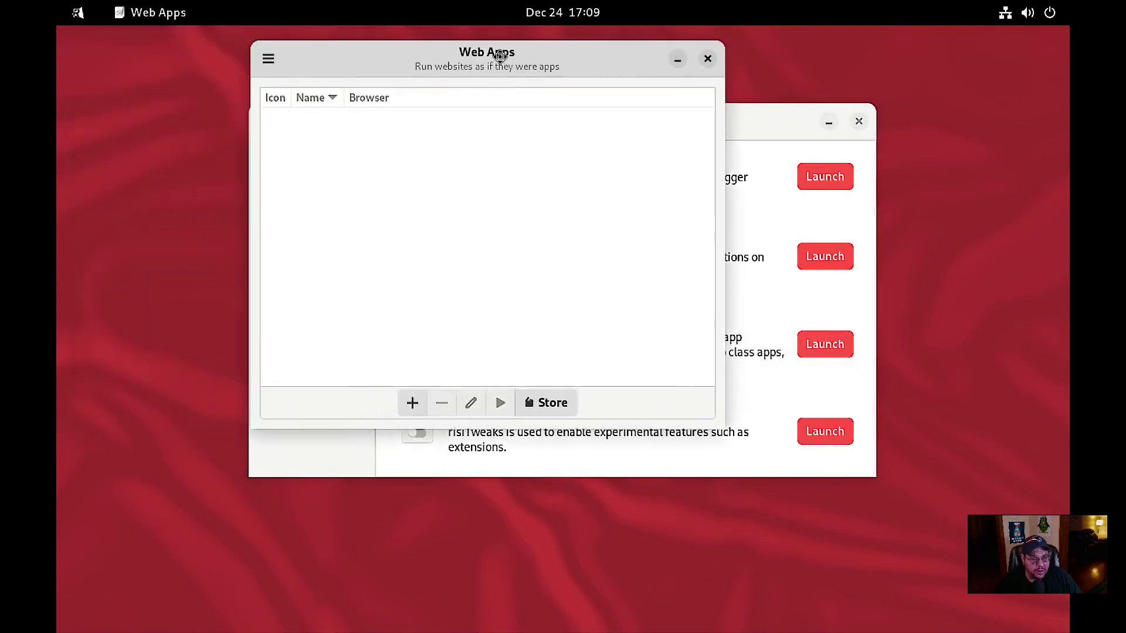
click(707, 59)
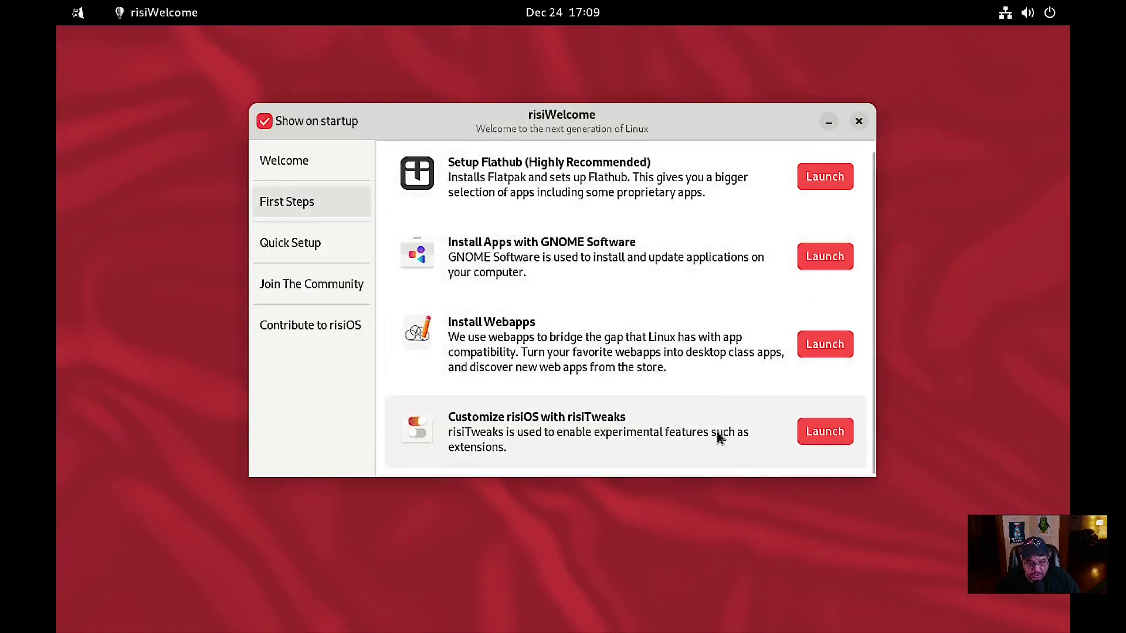
Step: Open risiTweaks from the first steps and view the available rTheme options, keeping risi selected
click(827, 434)
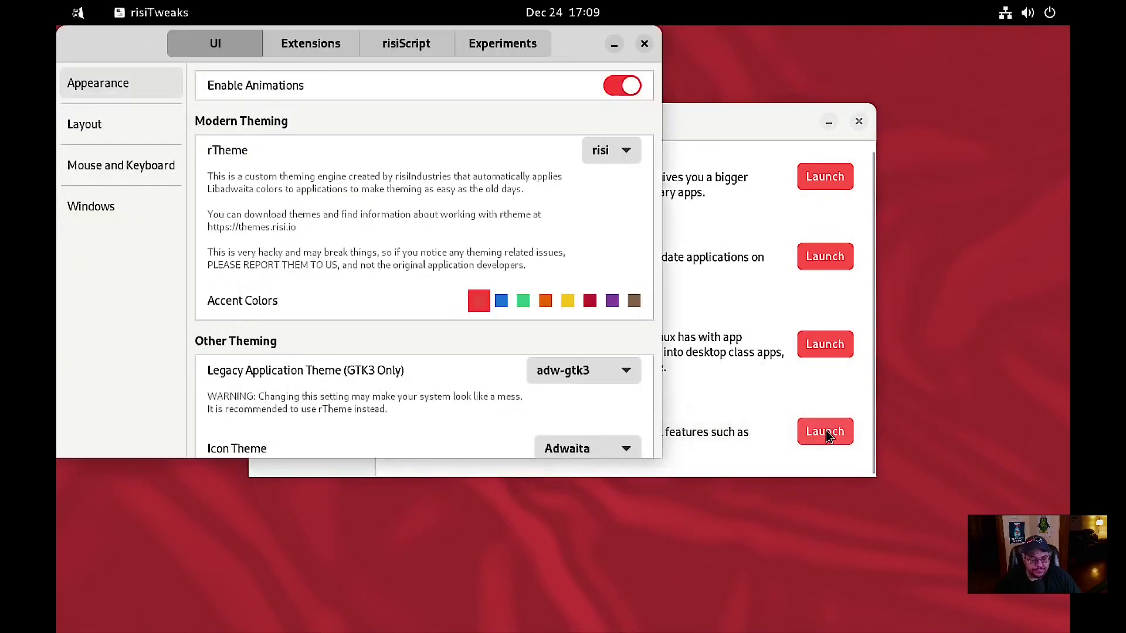
drag(578, 55, 728, 68)
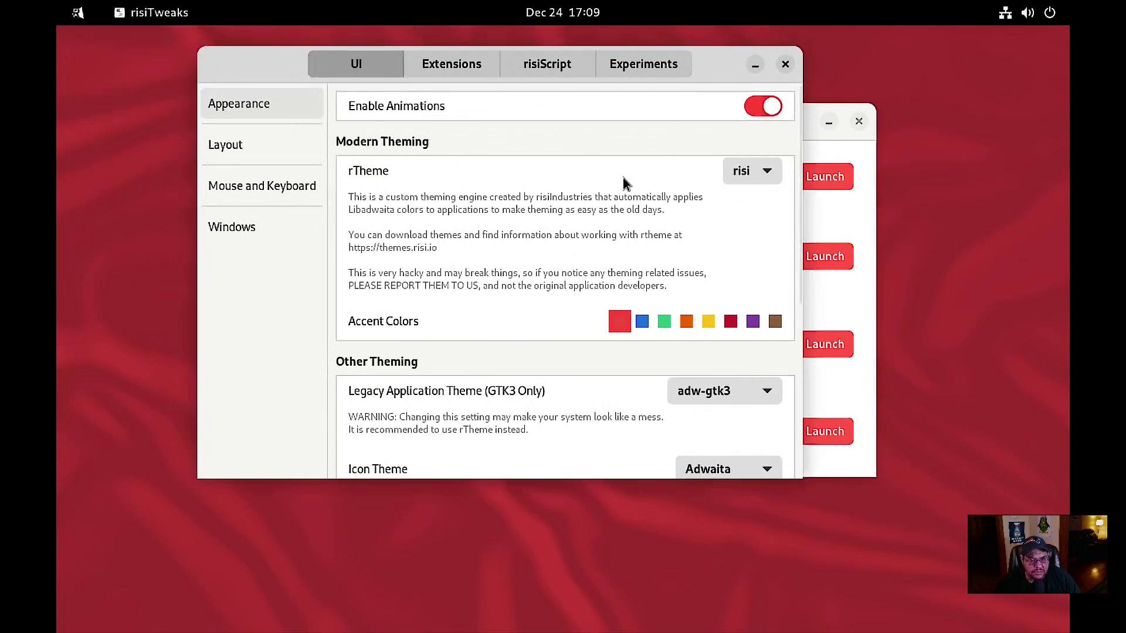
click(772, 183)
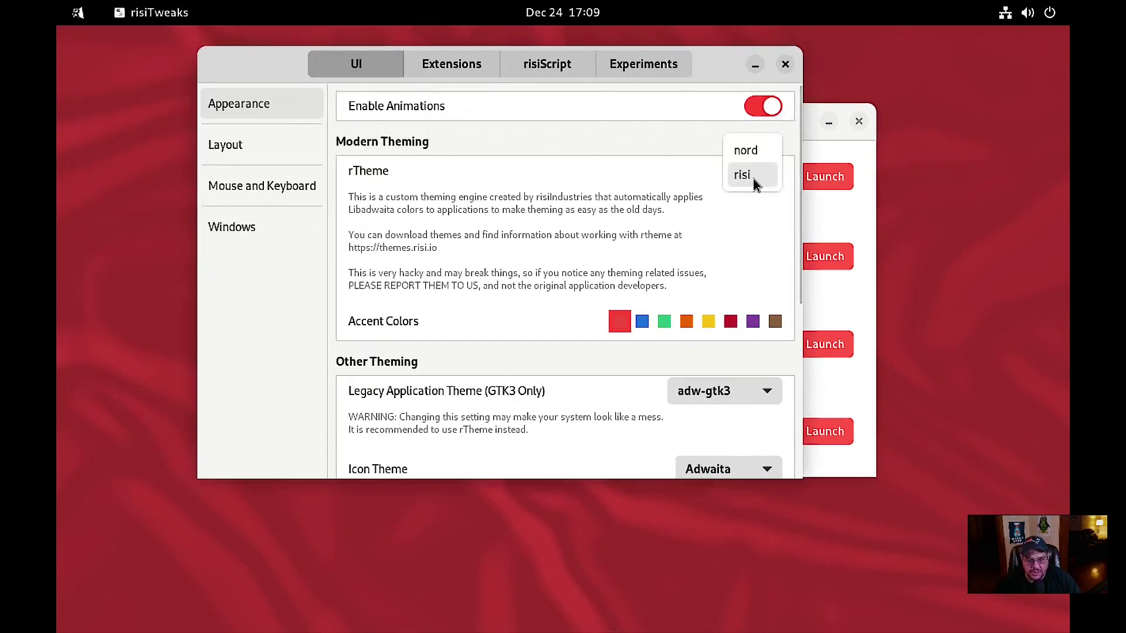
click(770, 177)
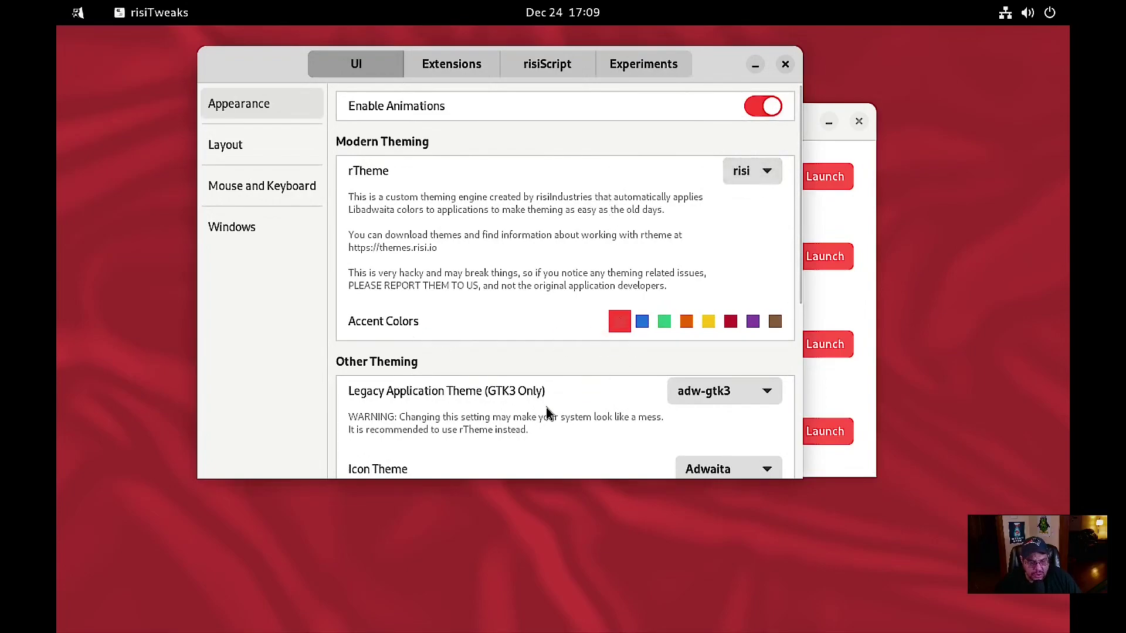
Step: Set the legacy application theme (GTK3 Only) to adw-gtk3-dark
scroll(546, 413, down, 3)
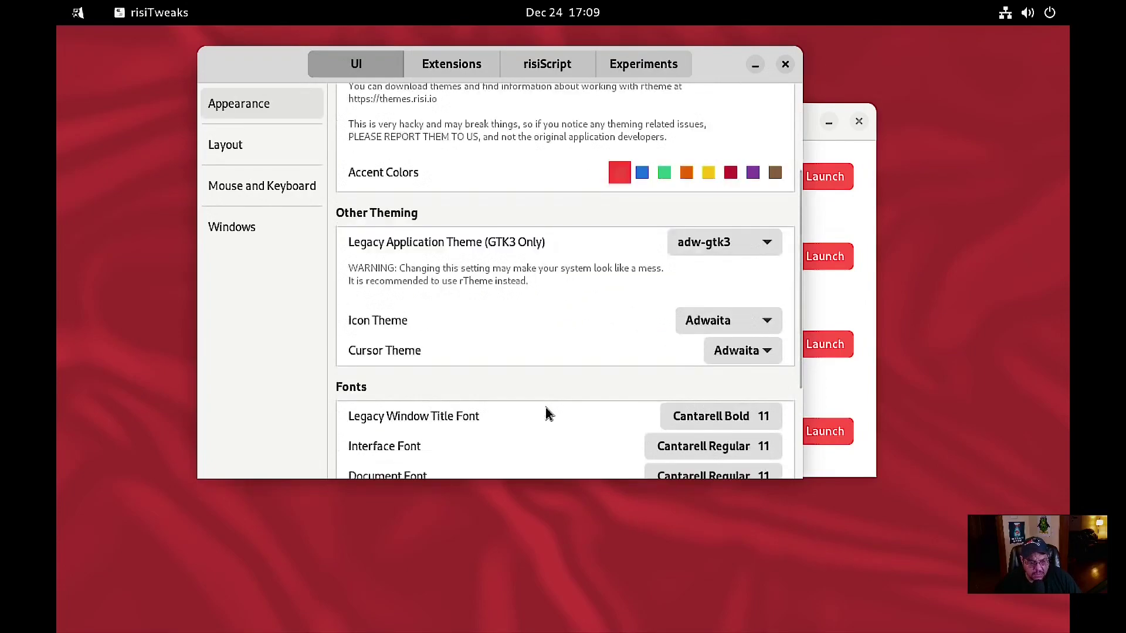
click(768, 252)
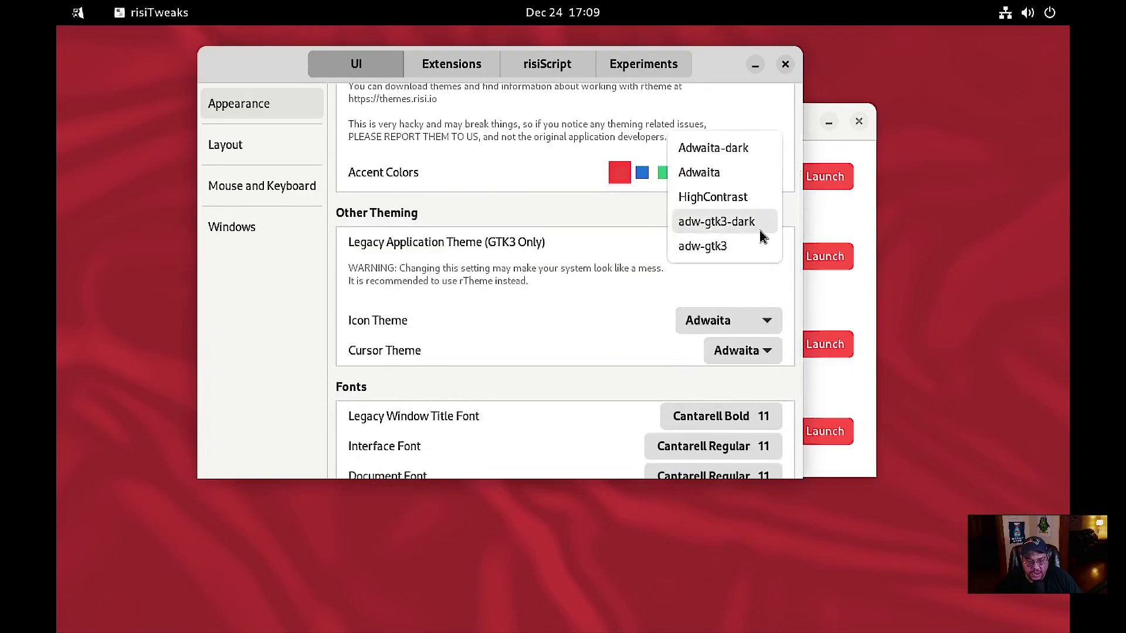
click(742, 222)
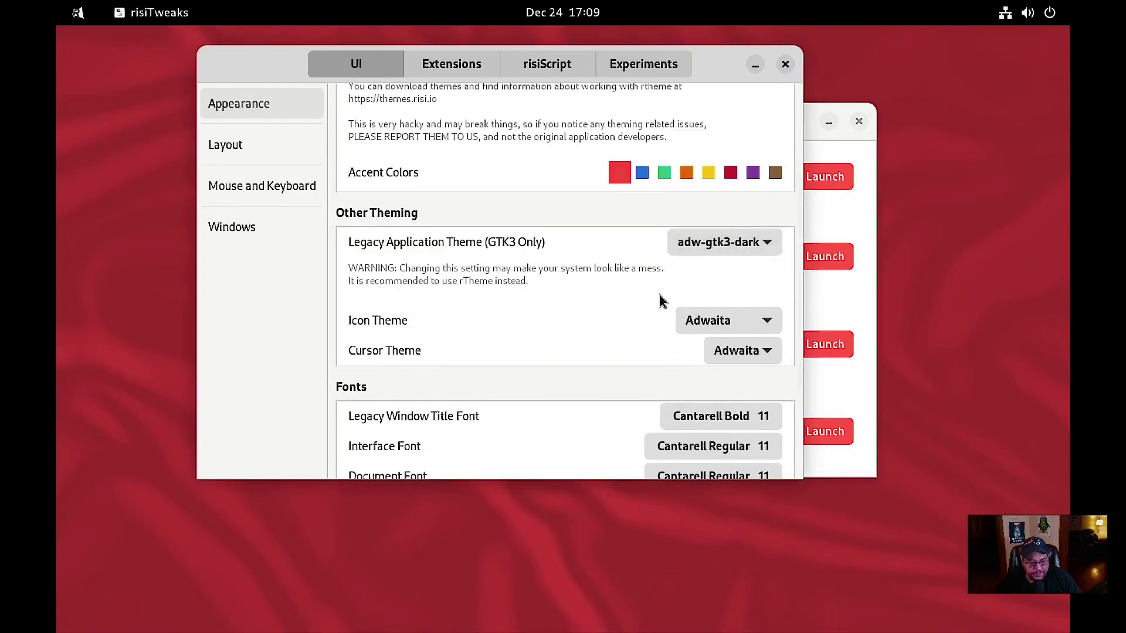
Step: Look over the icon theme choices and the font settings on the appearance page
click(768, 326)
click(593, 293)
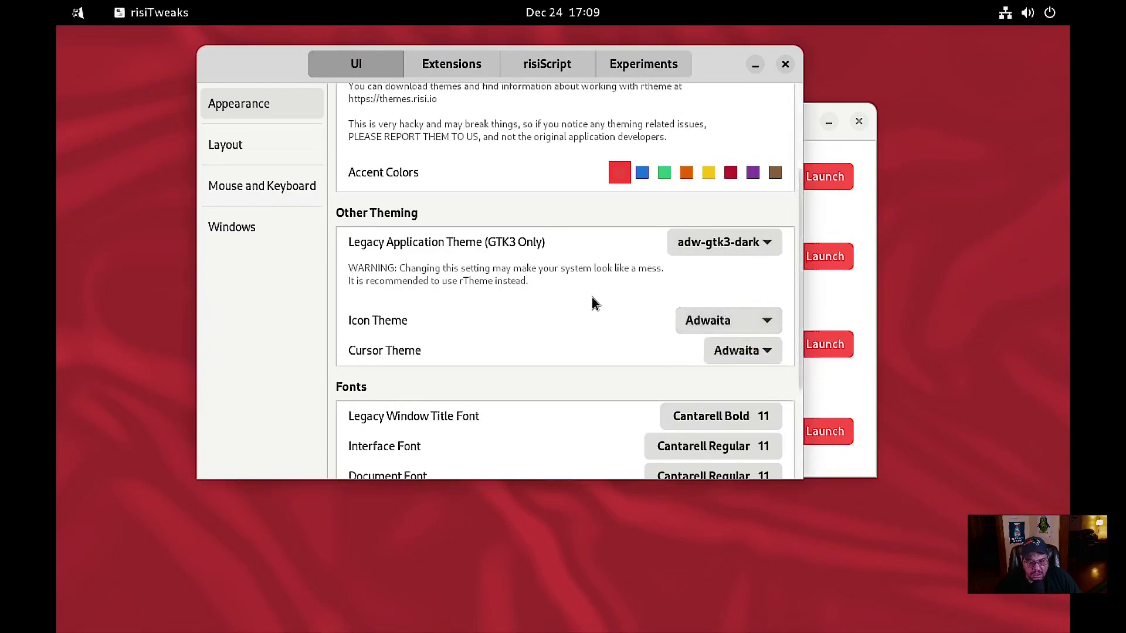
scroll(593, 293, down, 5)
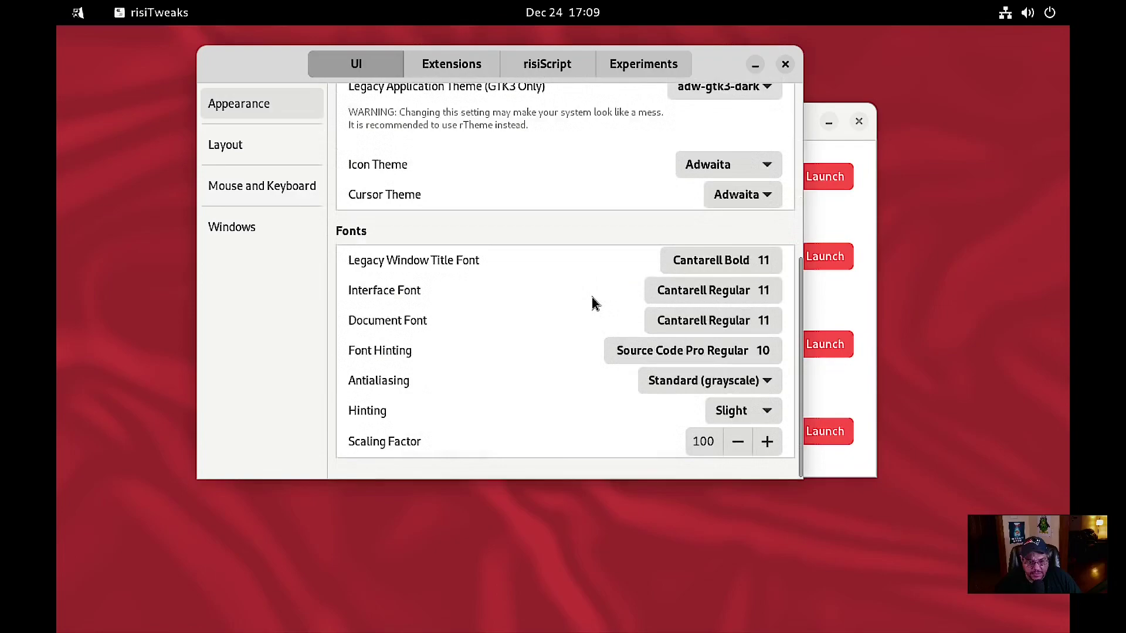
scroll(594, 302, up, 10)
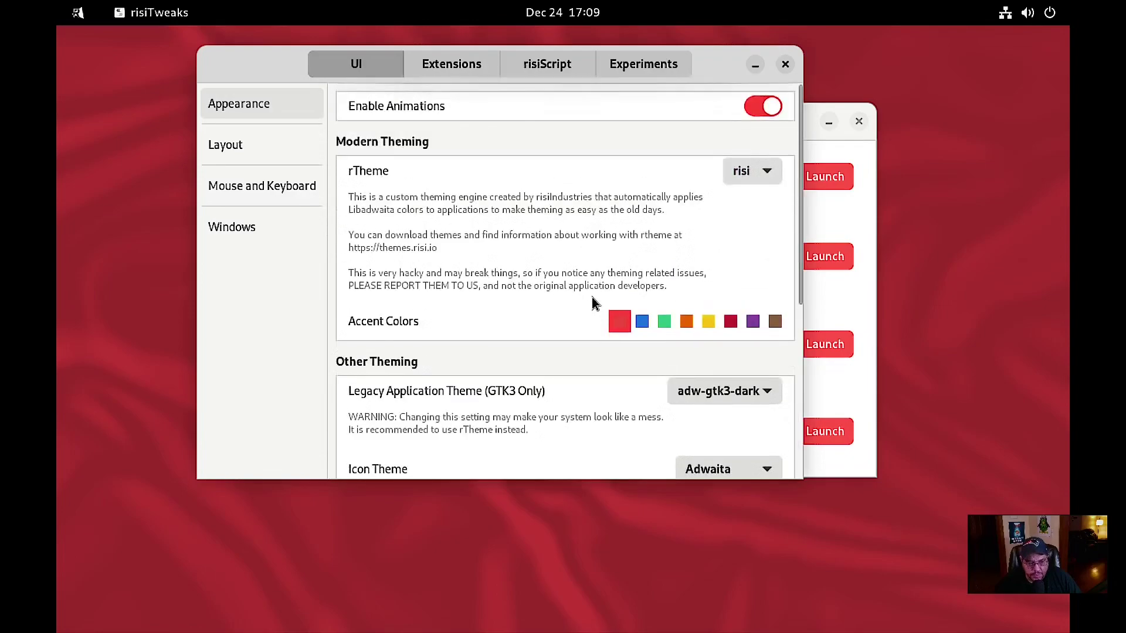
Step: Review the appearance page and set the legacy application theme (GTK3 Only) to Adwaita-dark
scroll(593, 304, down, 10)
scroll(593, 303, up, 10)
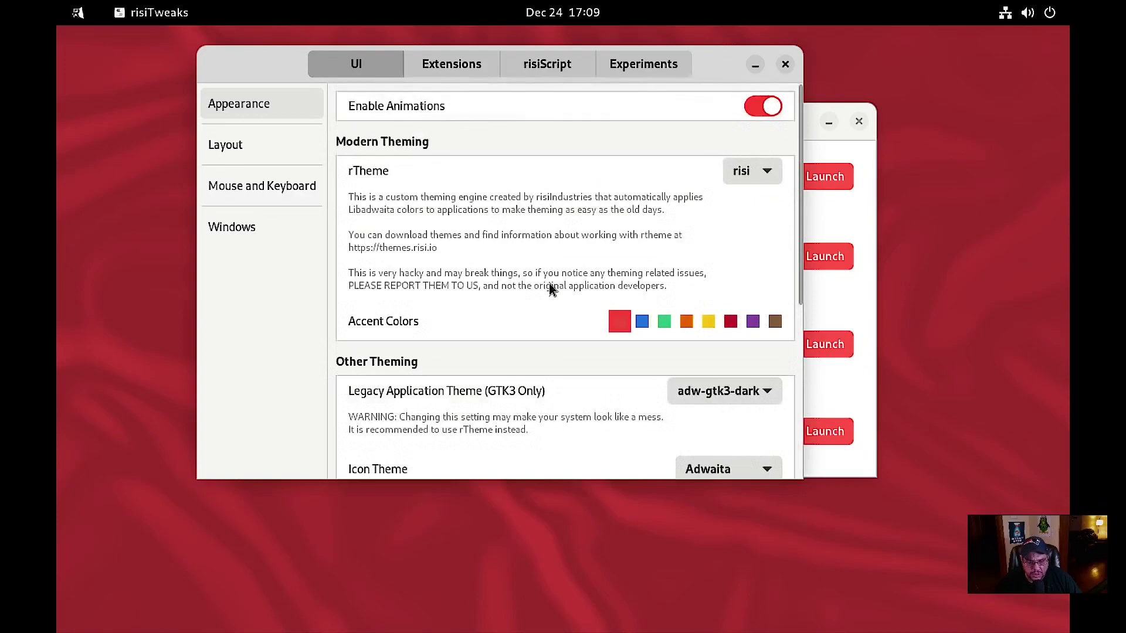
scroll(548, 287, down, 10)
scroll(549, 287, up, 10)
click(765, 402)
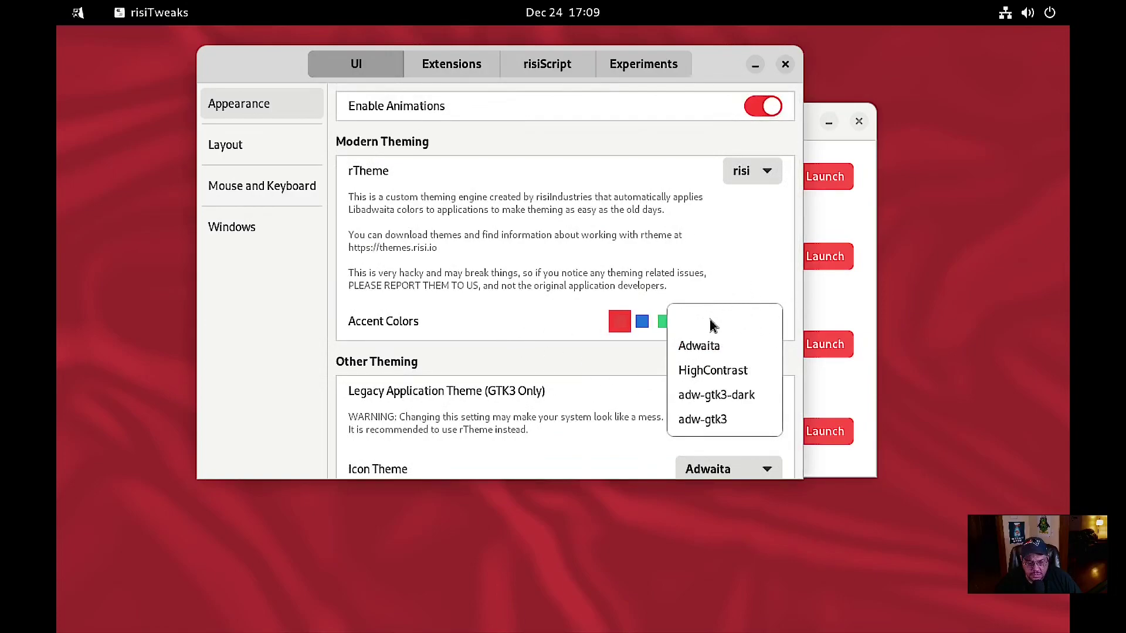
click(712, 401)
click(712, 401)
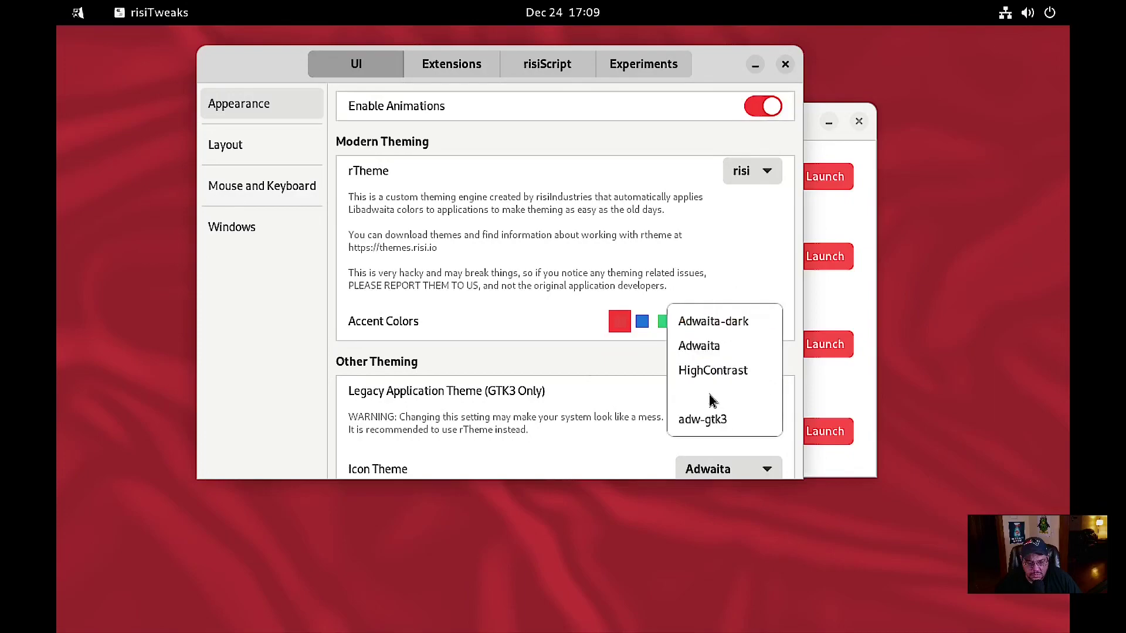
click(726, 324)
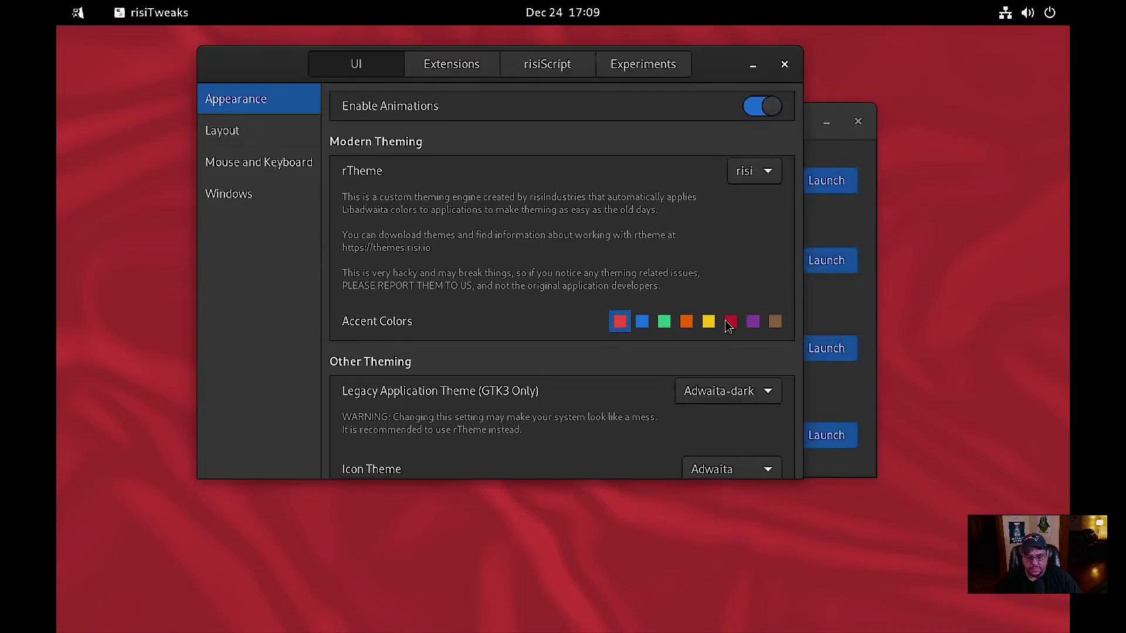
Step: Try adw-gtk3-dark as the legacy application theme again, and return it to Adwaita-dark
click(759, 403)
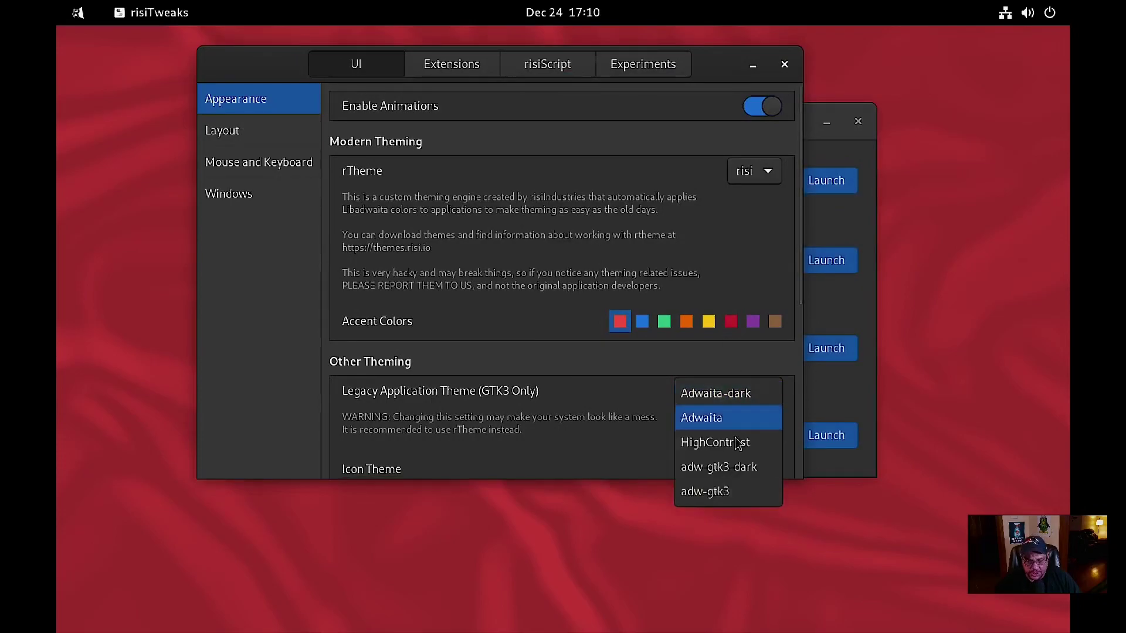
click(736, 468)
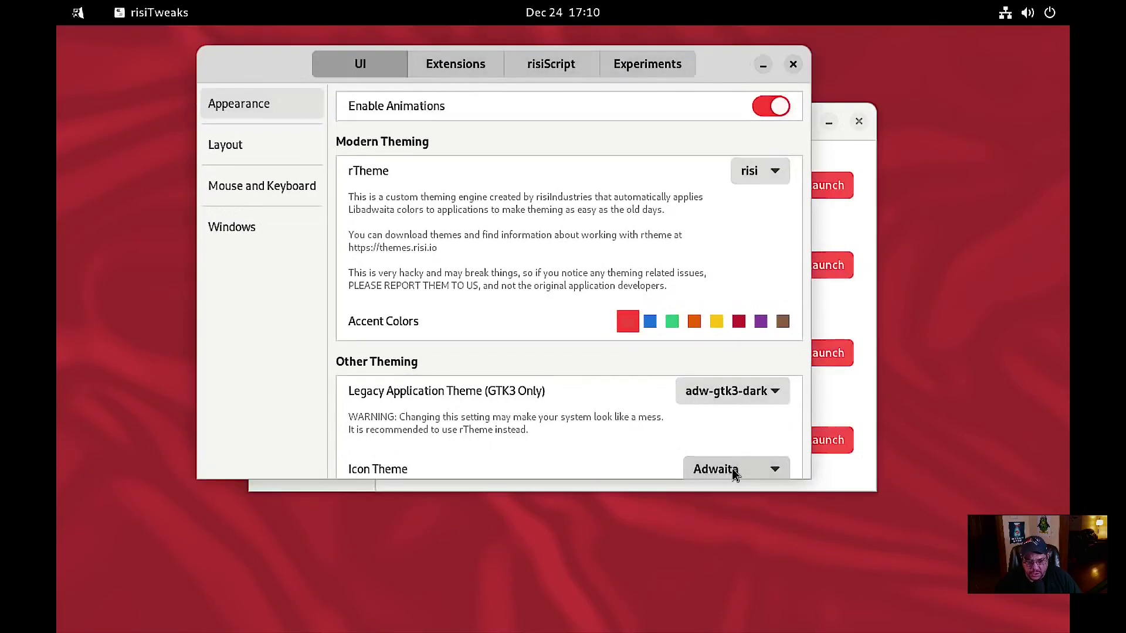
click(773, 393)
click(752, 333)
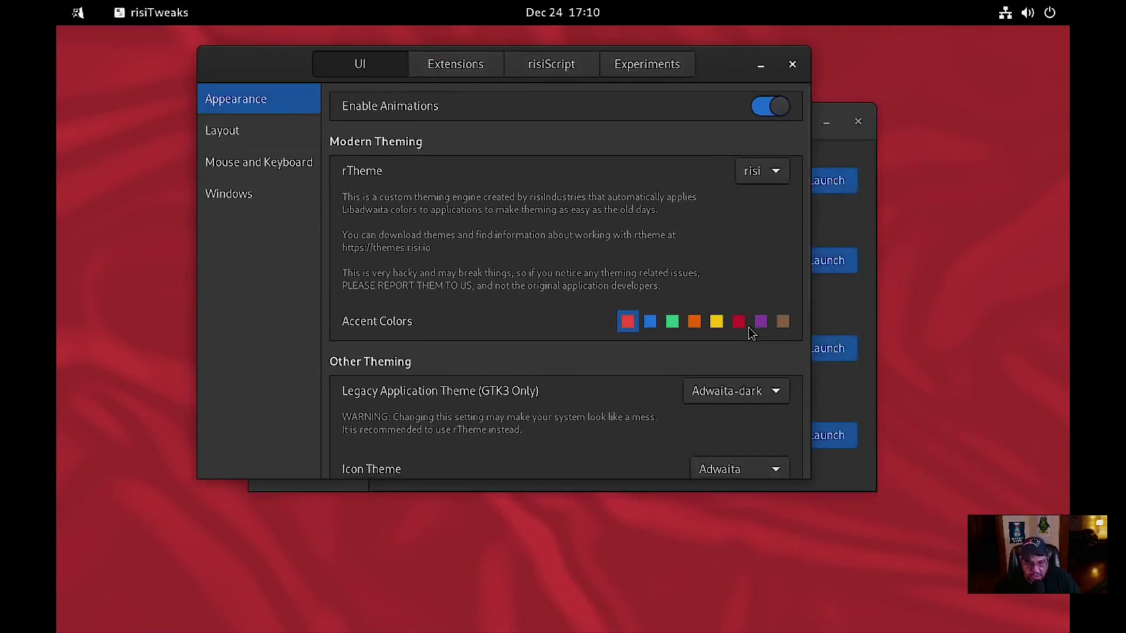
Step: Look over the Layout, Mouse and Keyboard, and Windows settings, and return to the Appearance settings
click(235, 137)
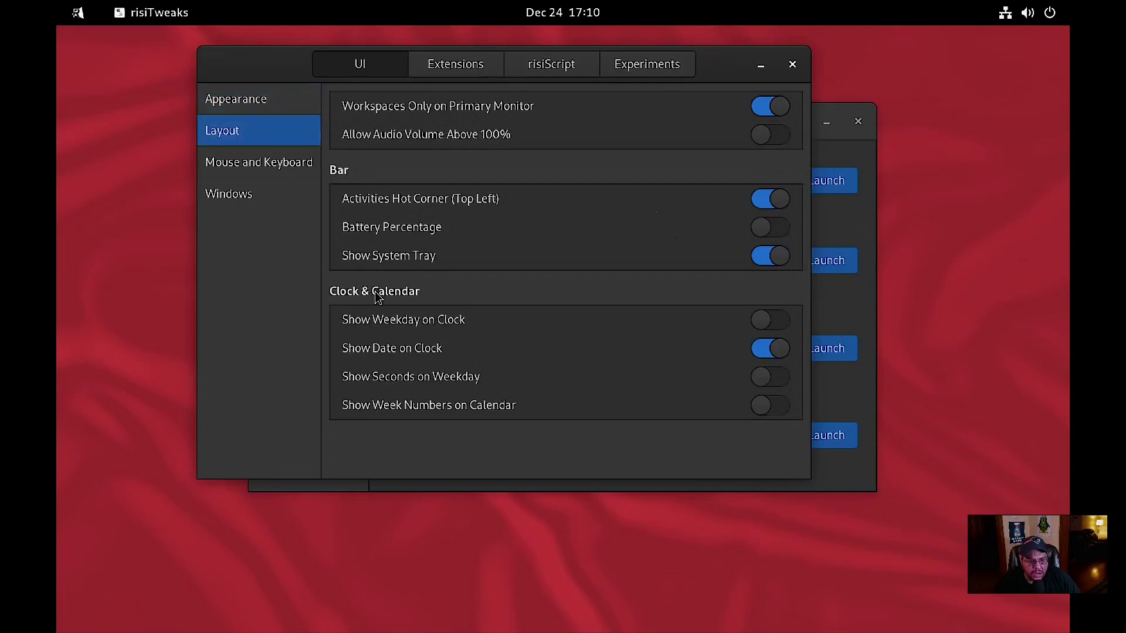
click(255, 167)
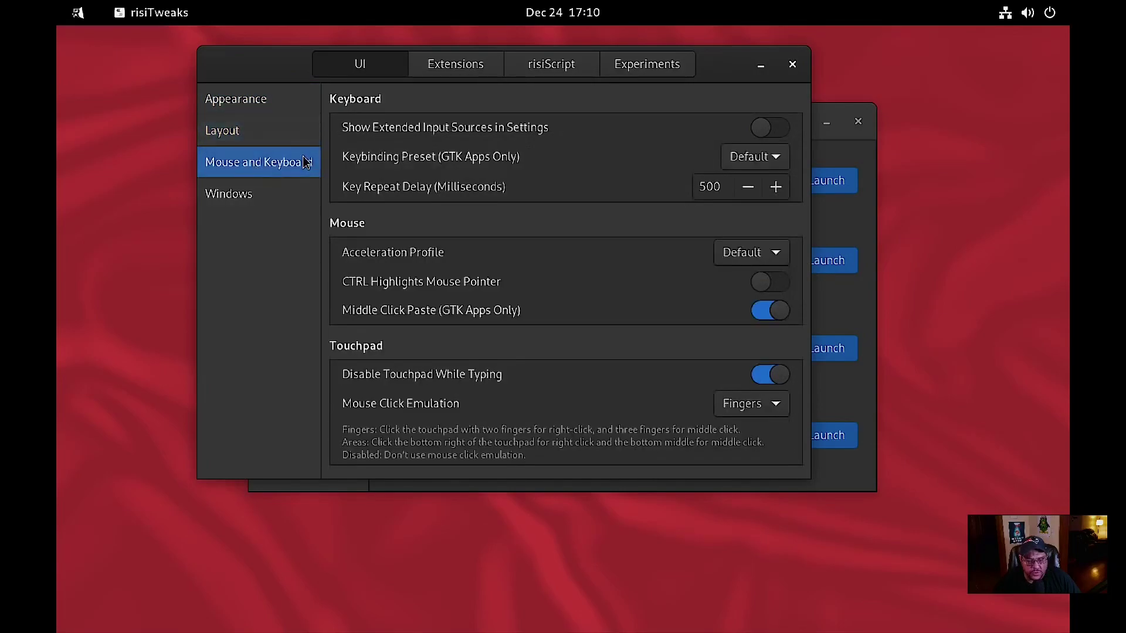
click(239, 200)
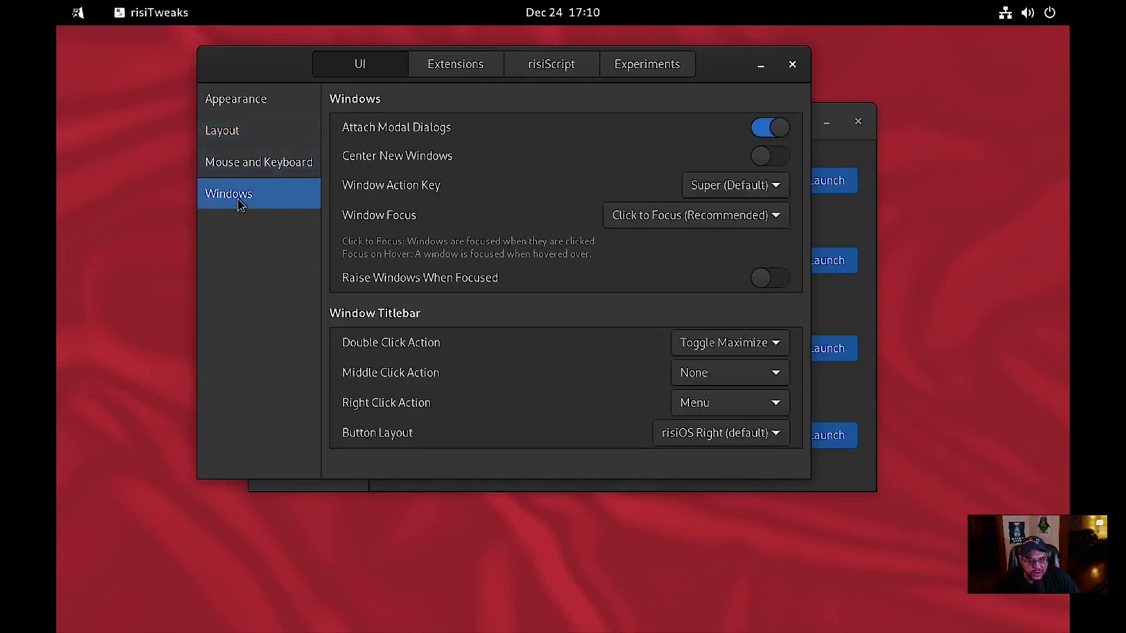
click(265, 101)
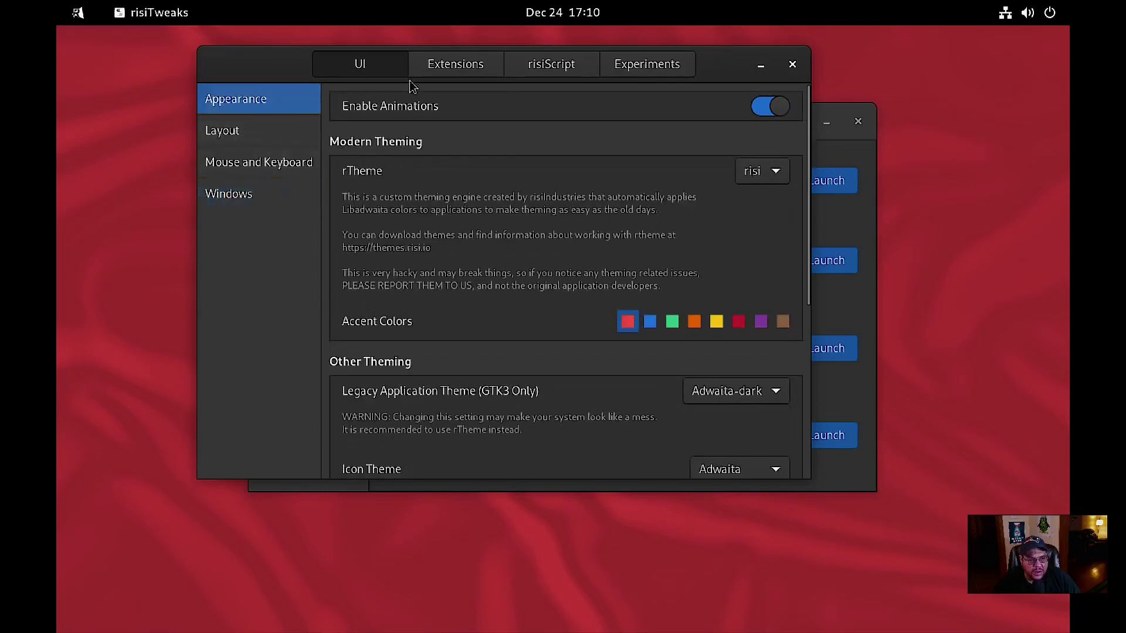
Step: Review the default and built-in extensions, expanding and collapsing the description of risiGNOME
click(472, 66)
scroll(521, 273, down, 4)
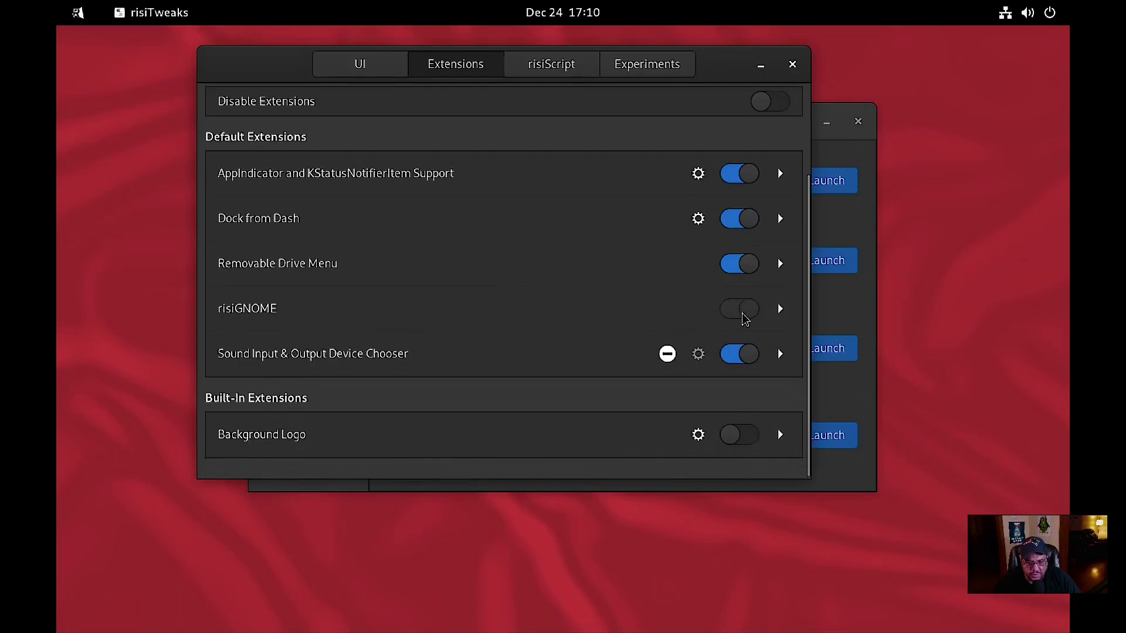
click(779, 309)
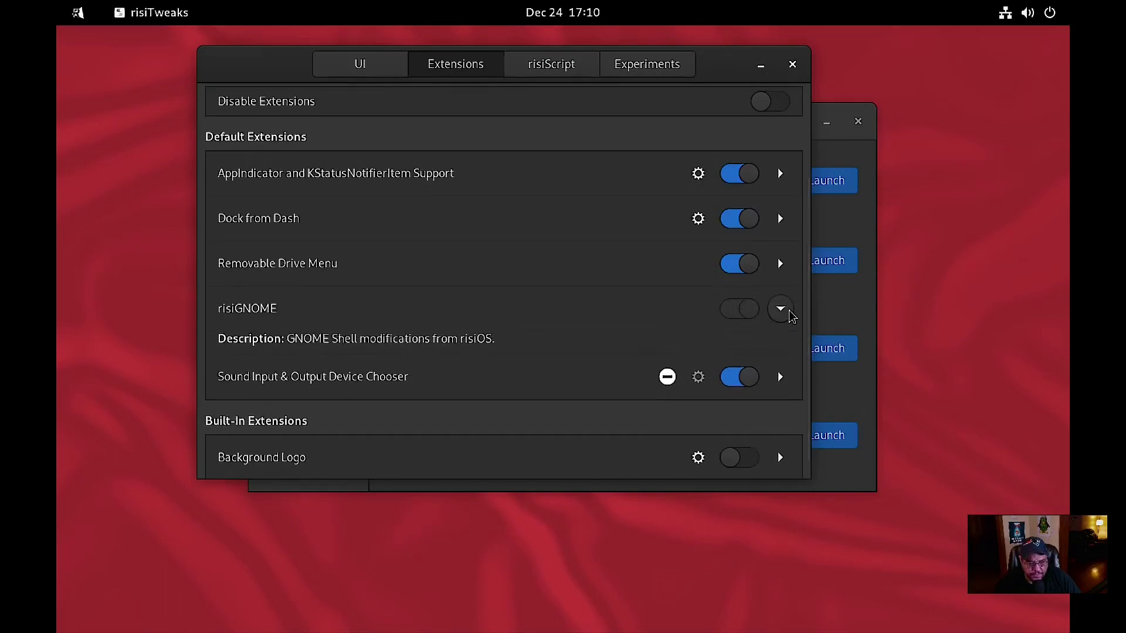
click(781, 309)
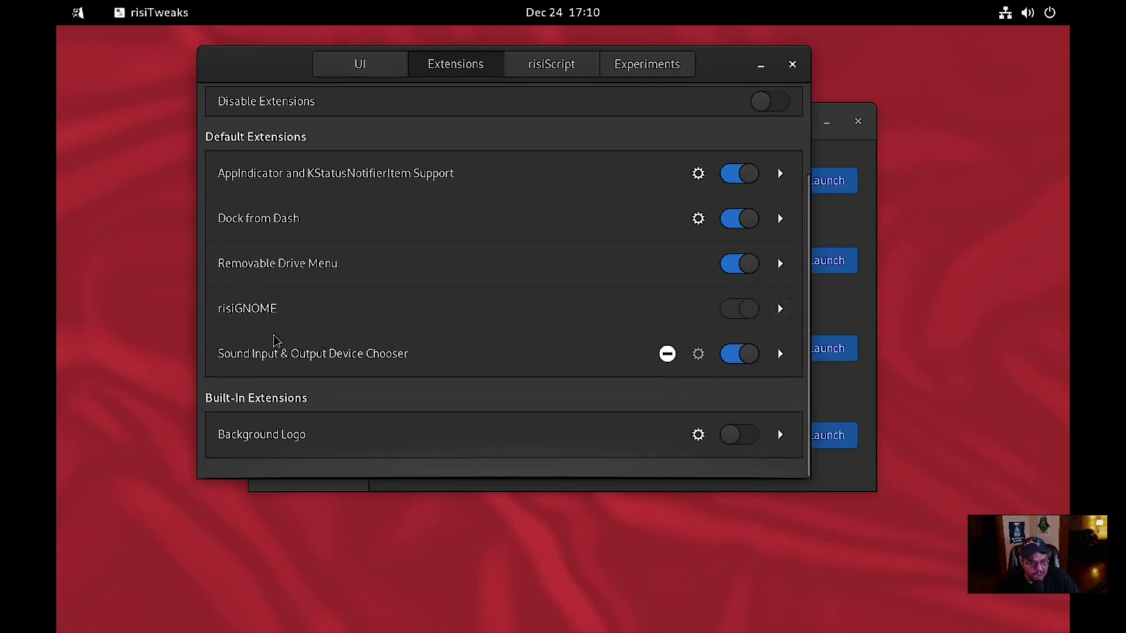
scroll(276, 340, up, 3)
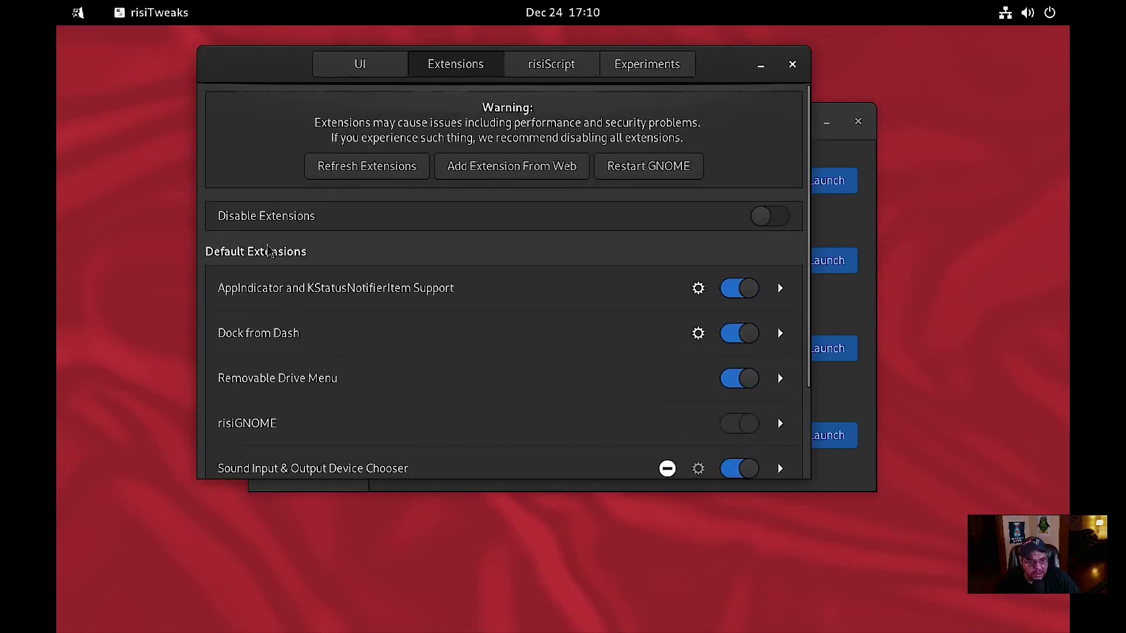
Step: Install the Brave browser from the risiScript trusted installers, authenticating with the account password and closing the finished script
click(571, 68)
click(229, 135)
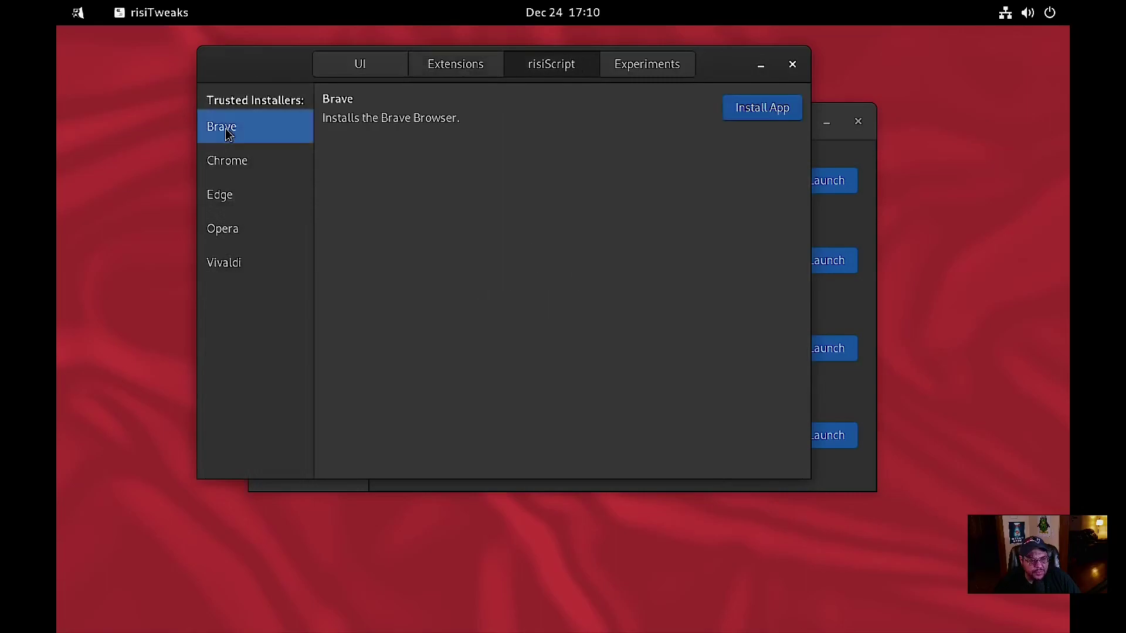
click(780, 117)
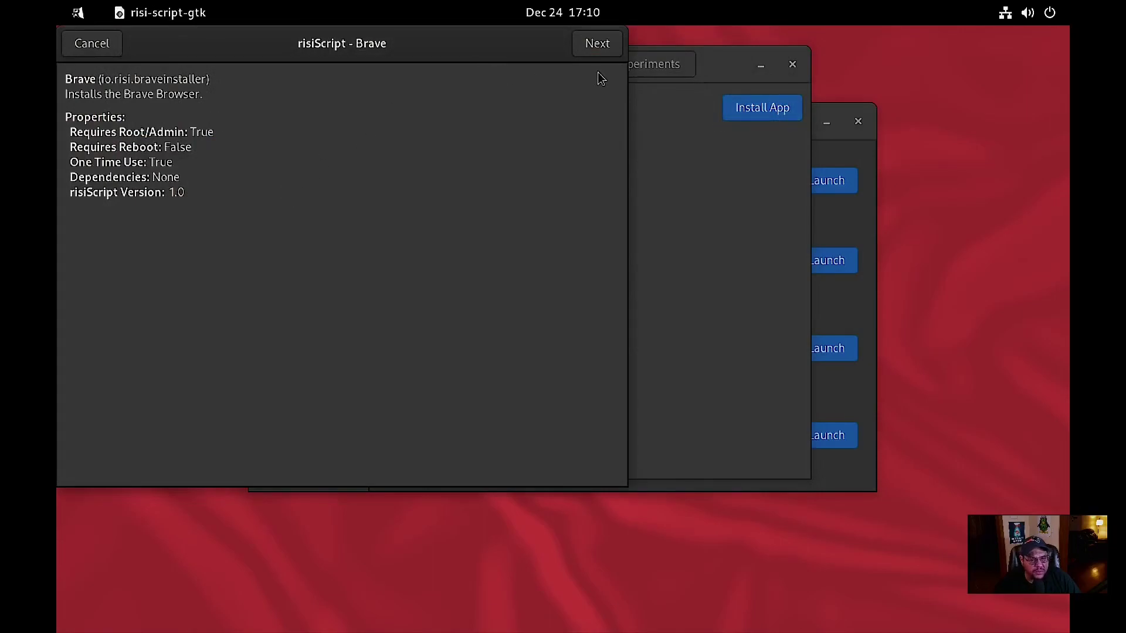
click(597, 46)
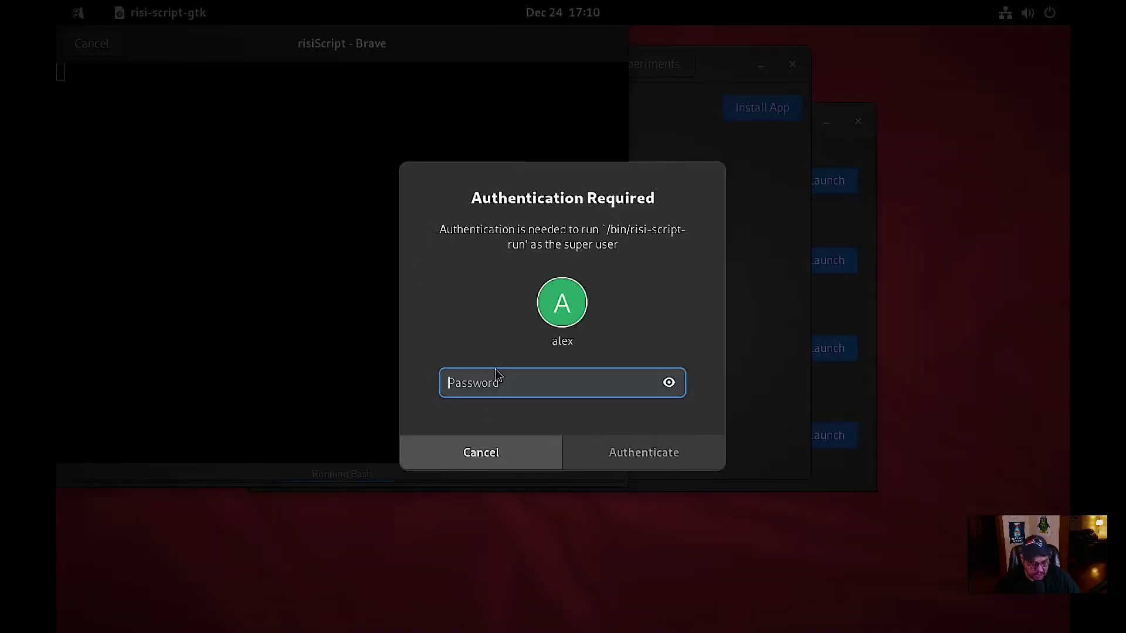
text(•)
key(Return)
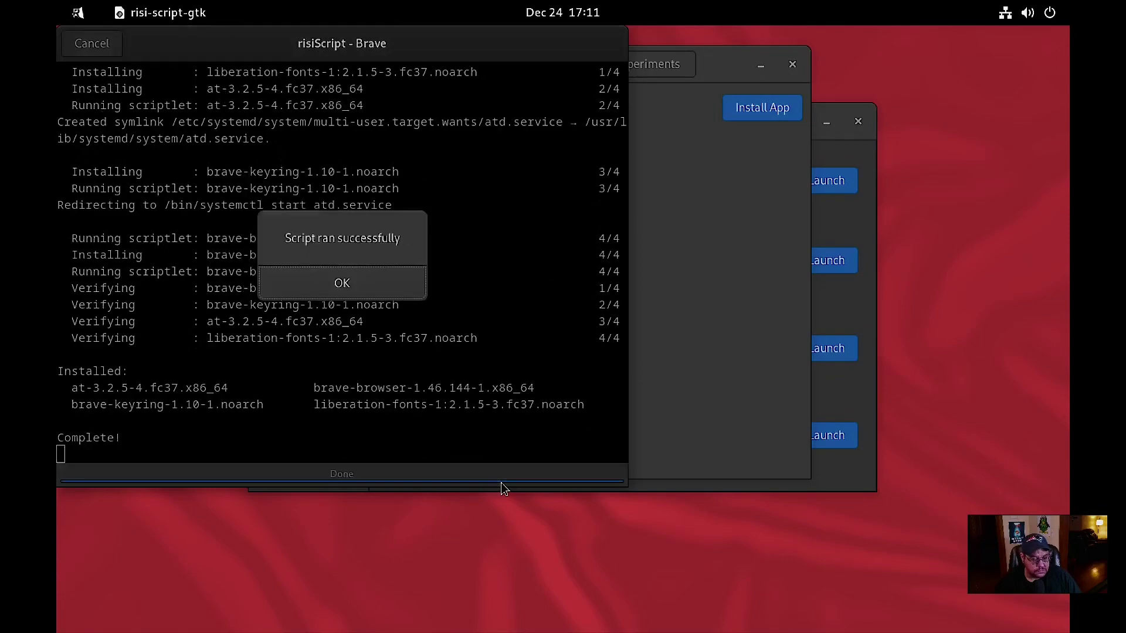
click(352, 271)
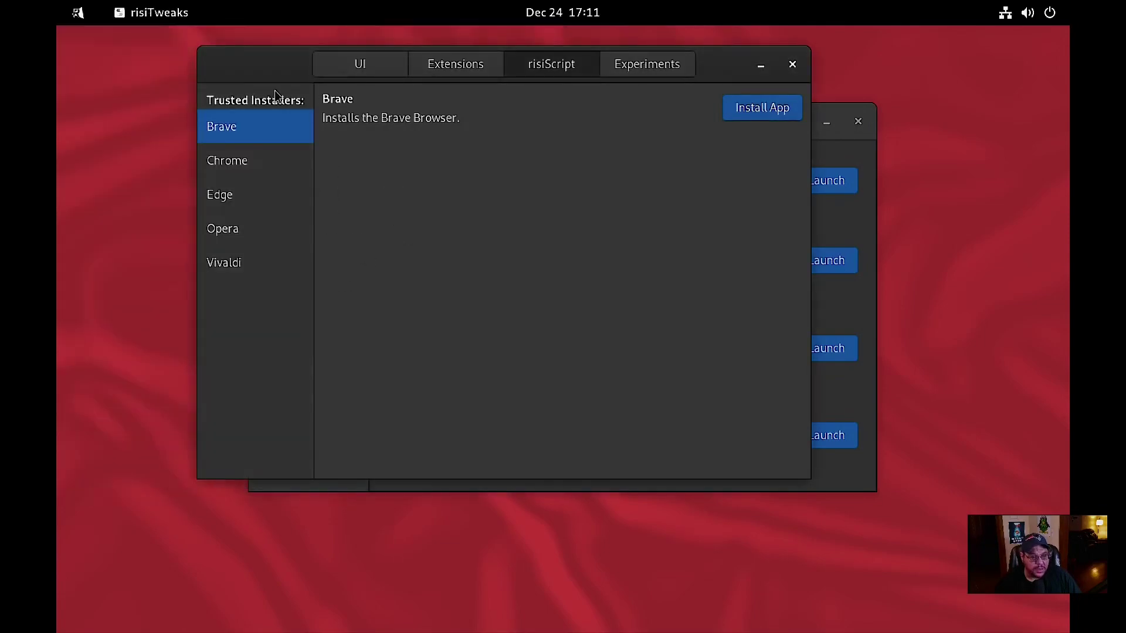
Step: Find the newly installed Brave browser among all applications and launch it
click(79, 13)
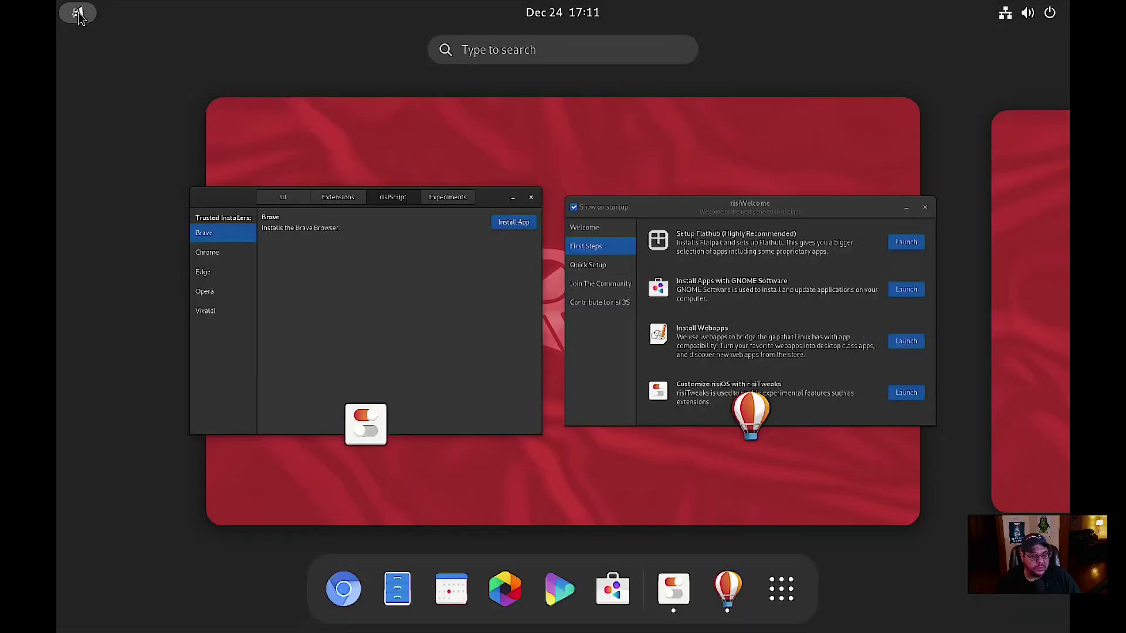
click(786, 590)
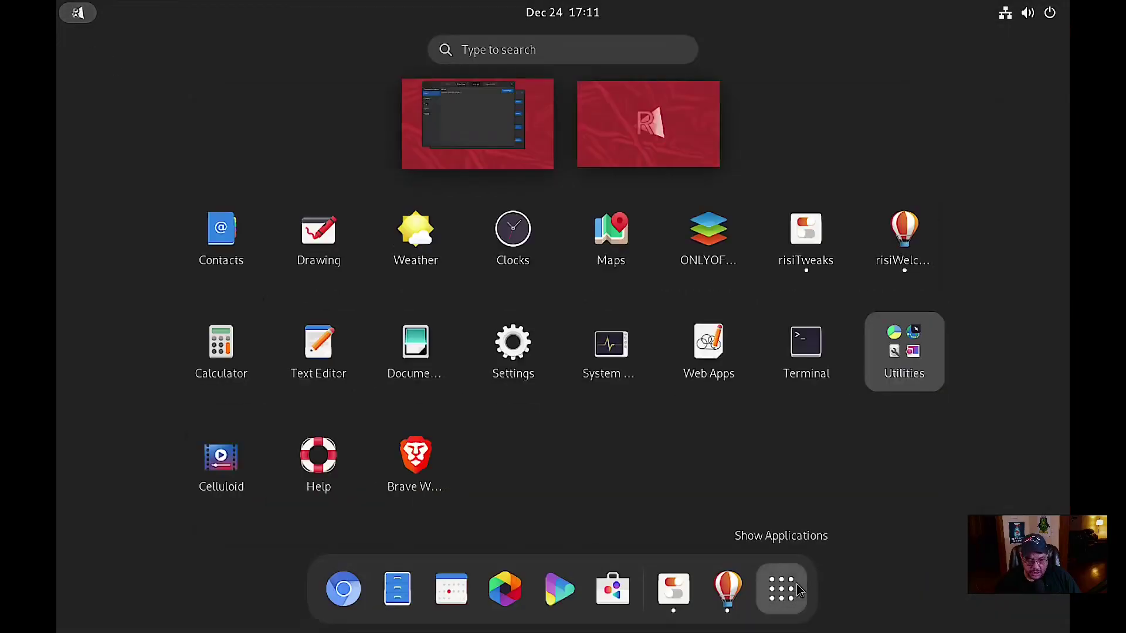
click(414, 460)
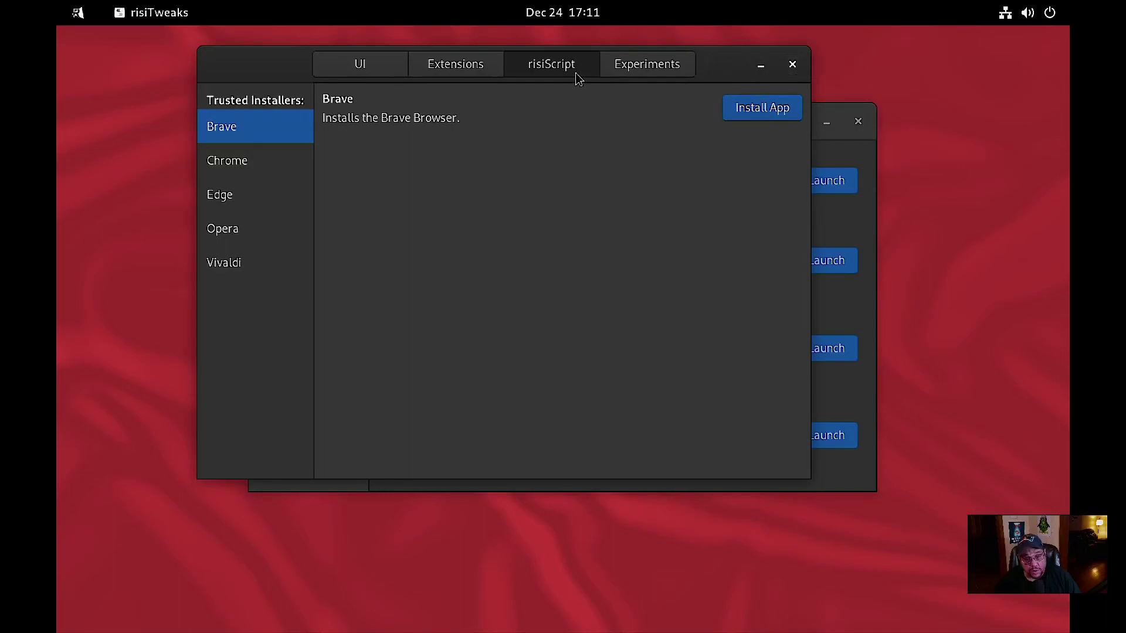
Step: View the descriptions of the Chrome, Edge, Opera and Vivaldi trusted installers in risiScript
click(233, 173)
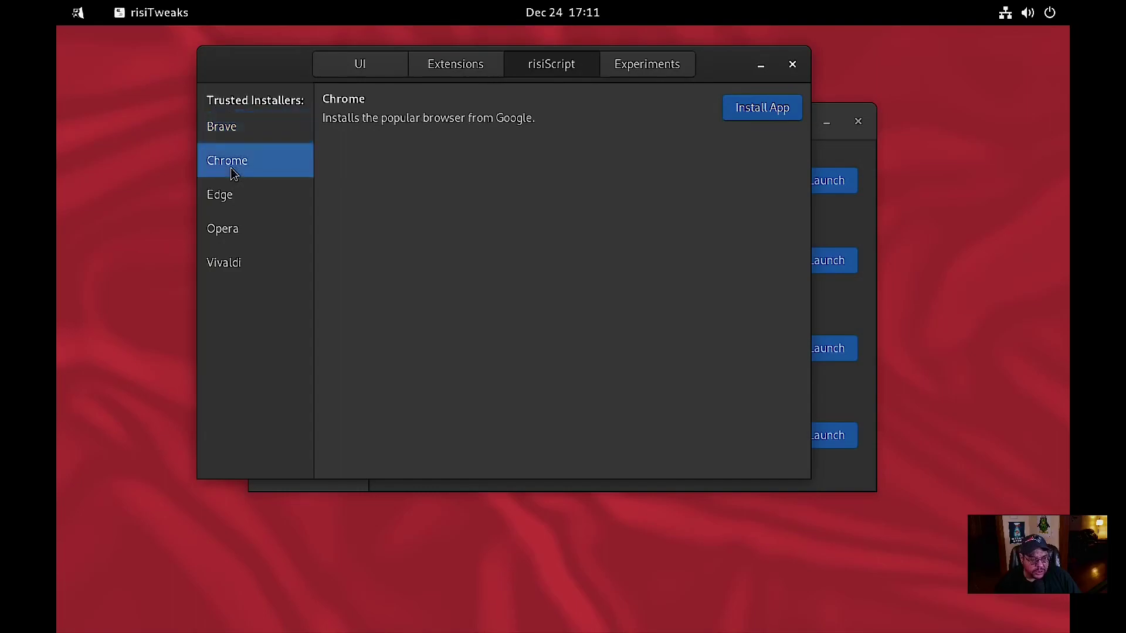
click(222, 199)
click(232, 232)
click(235, 274)
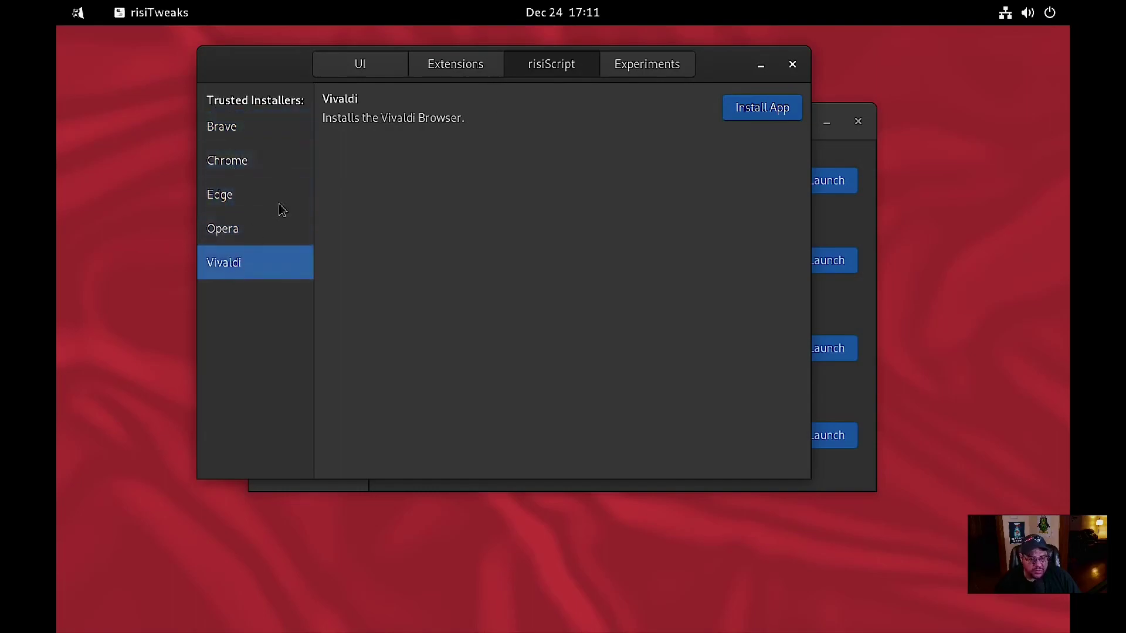
Step: View the experimental Fsync Kernel (Used in Nobara) installer's description and close risiTweaks
click(640, 69)
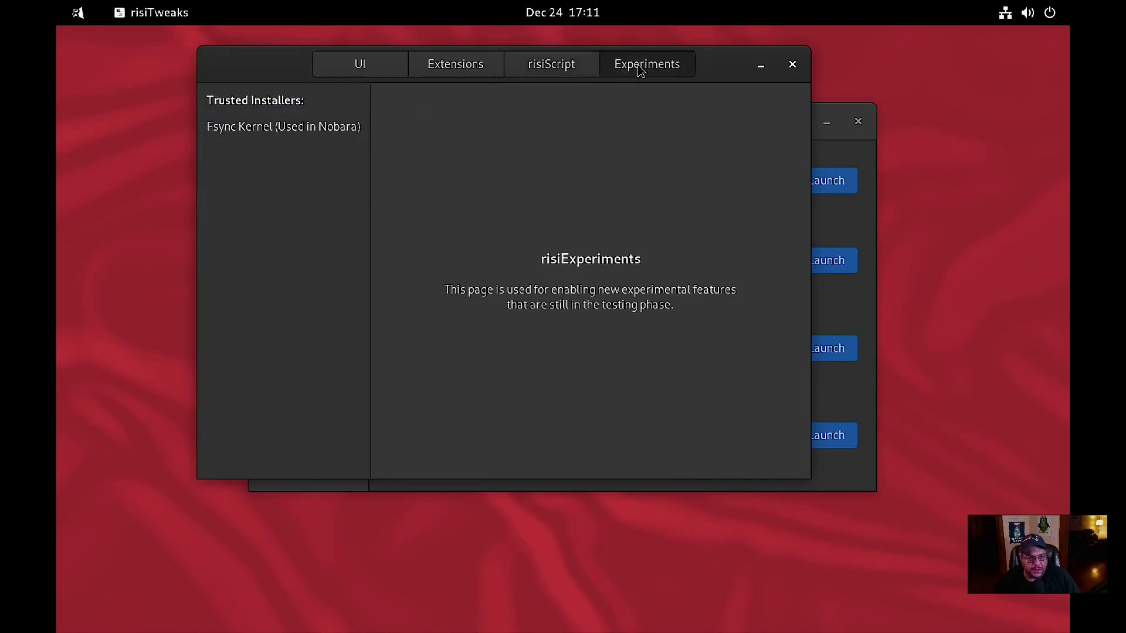
click(263, 135)
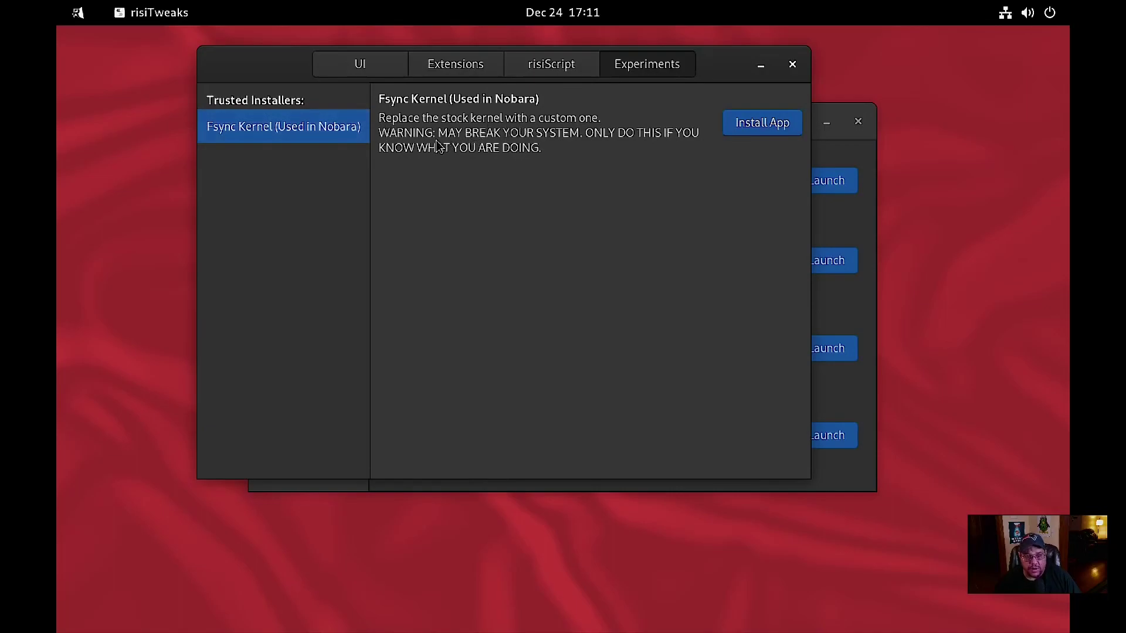
click(793, 63)
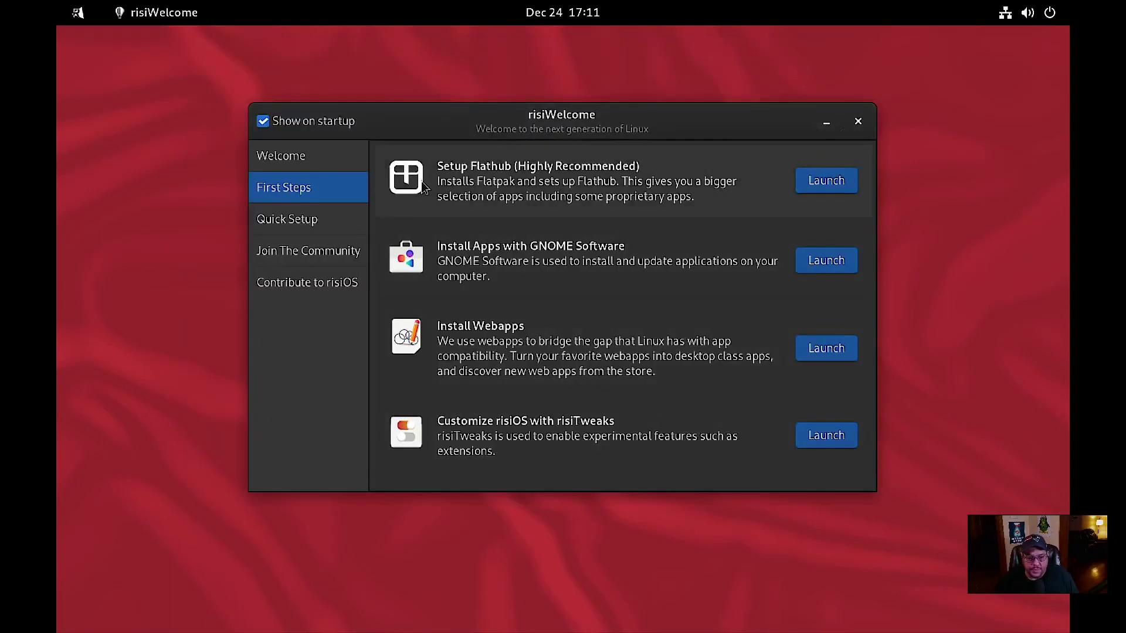
Step: Launch the Brave browser once more from the full application list
click(80, 14)
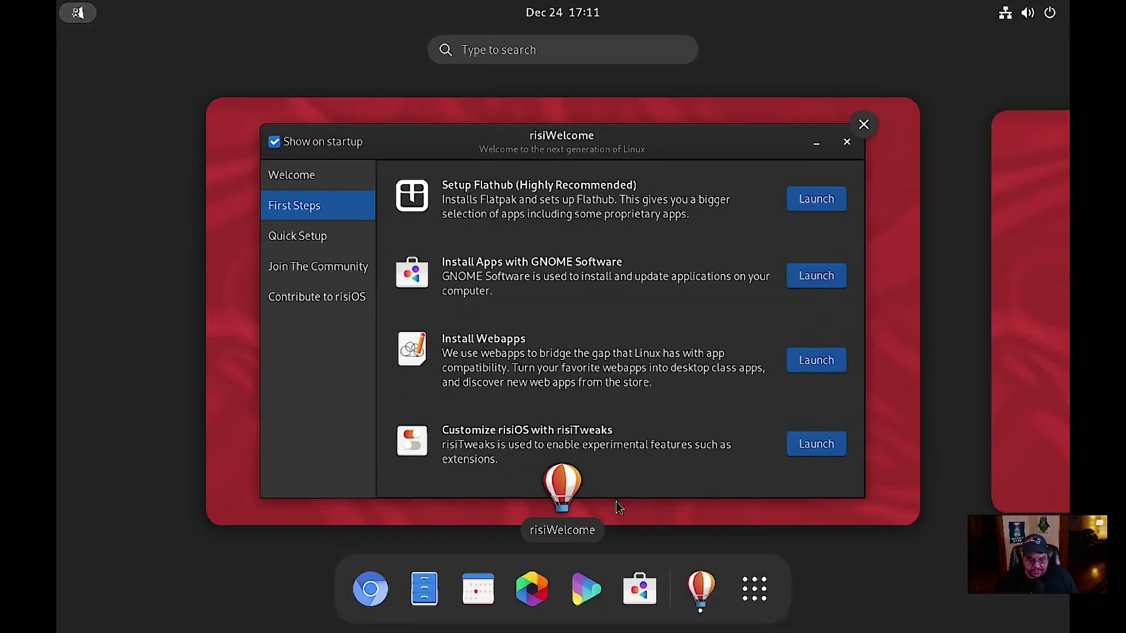
click(740, 605)
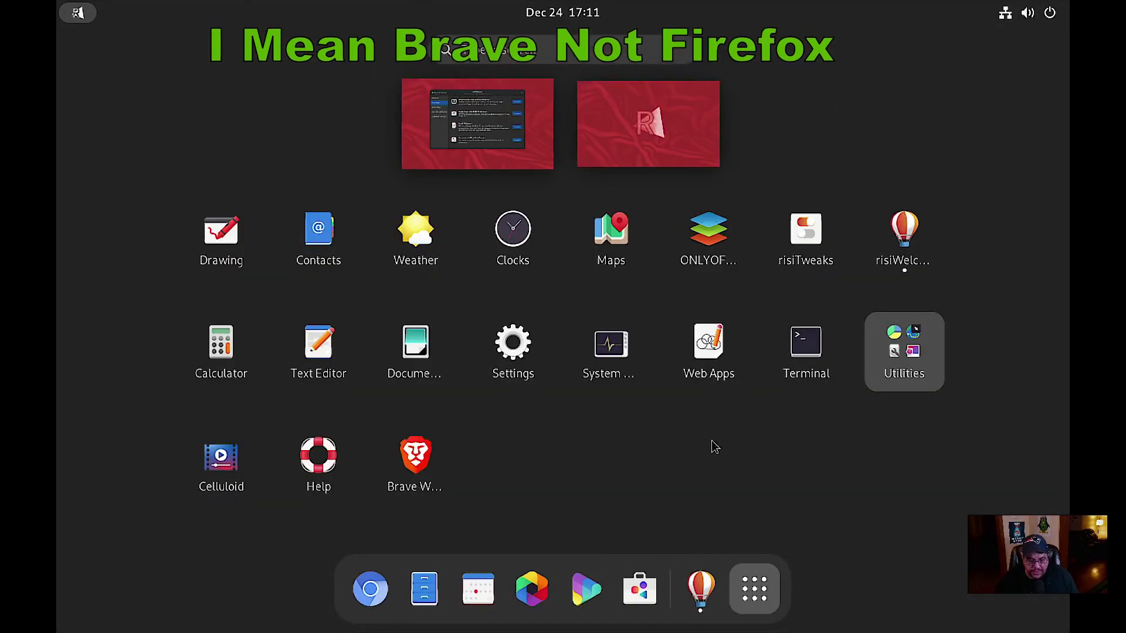
click(425, 456)
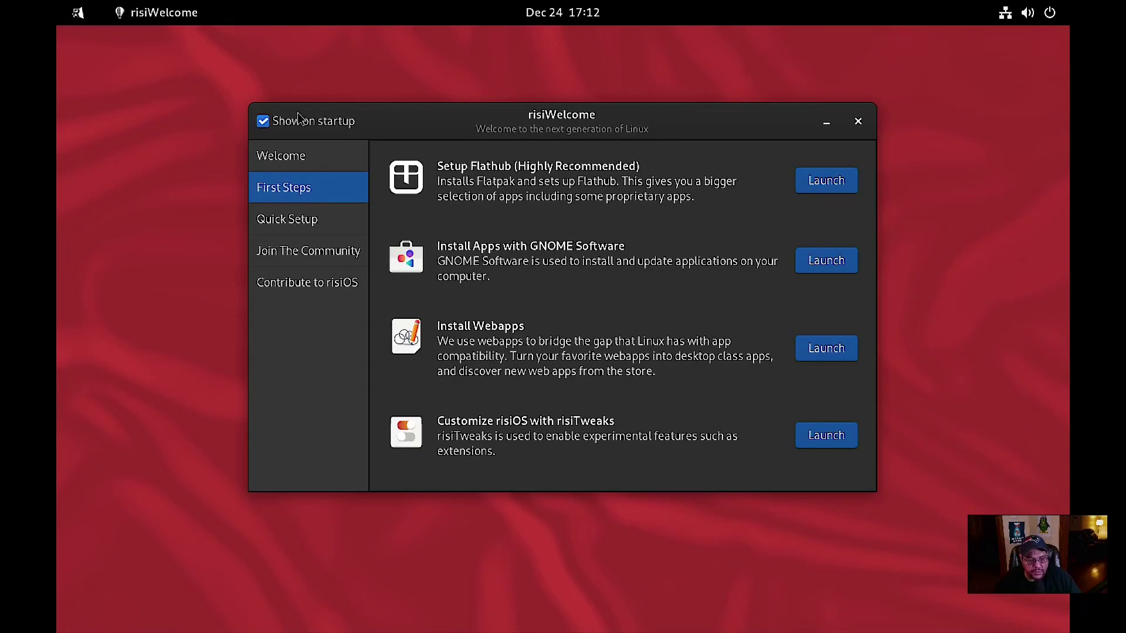
Step: Review the game launchers, tools and emulators offered by the Gaming quick setup, then leave it without installing anything
click(289, 222)
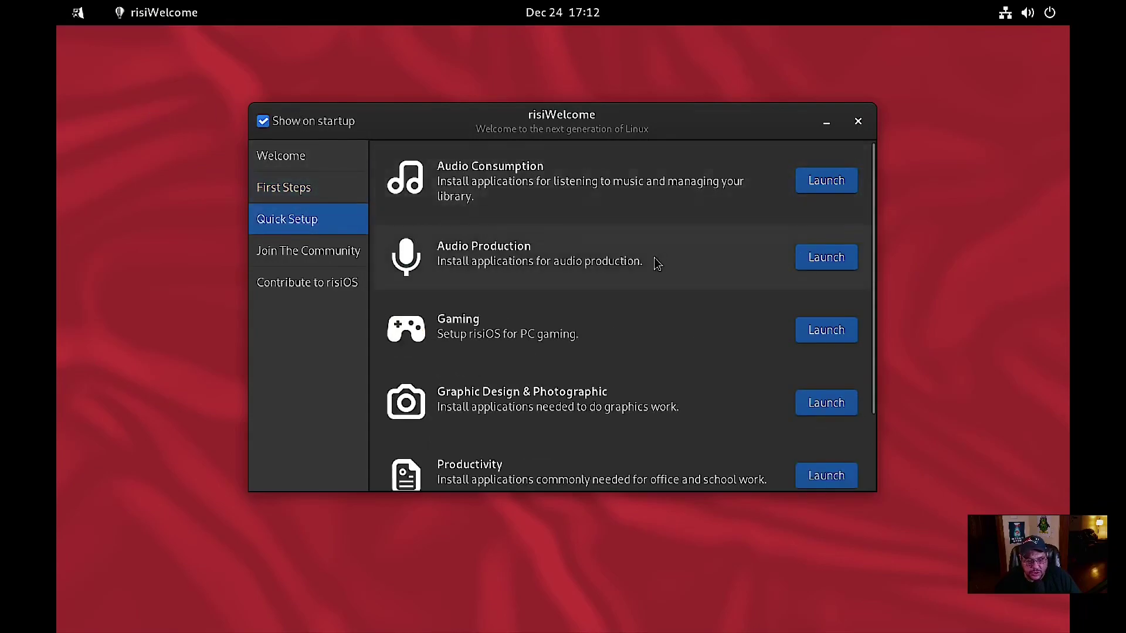
scroll(657, 264, down, 3)
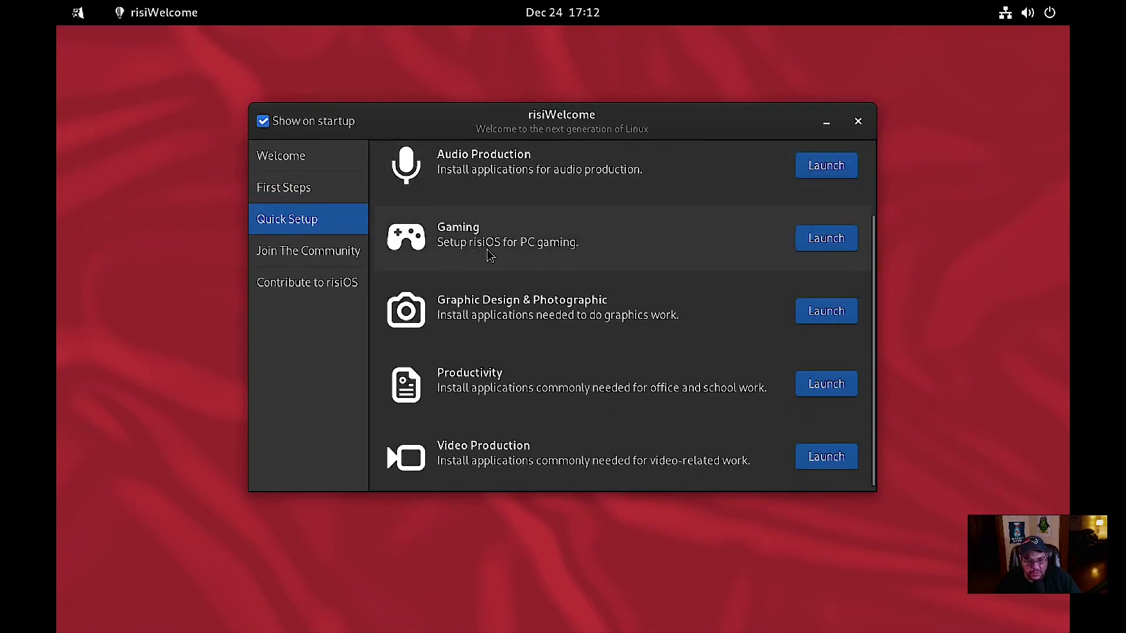
click(837, 240)
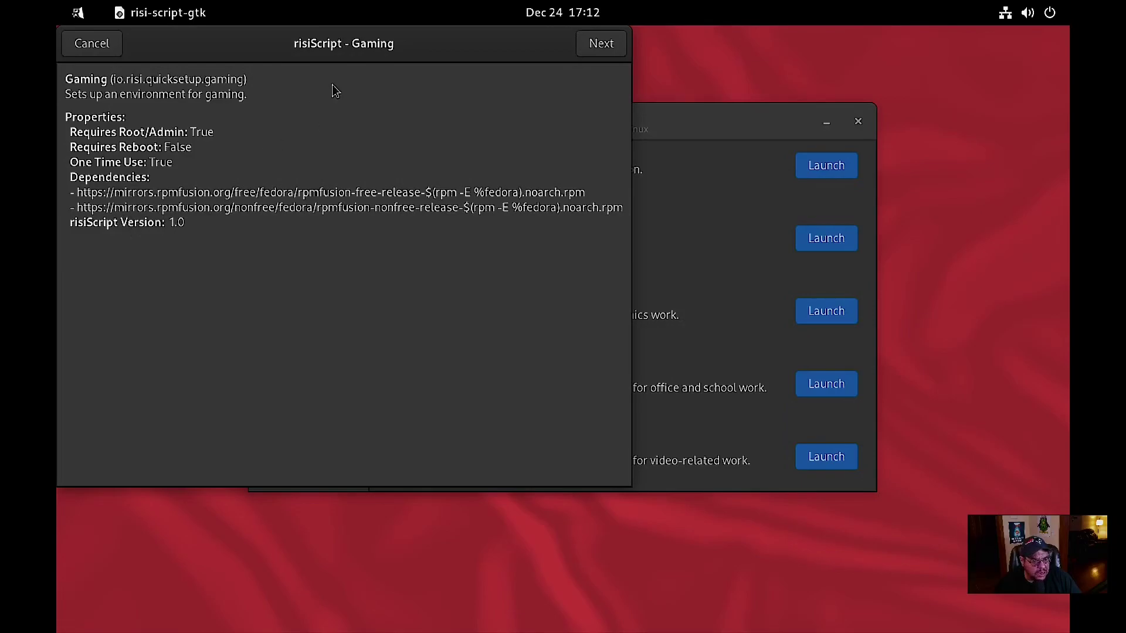
click(581, 52)
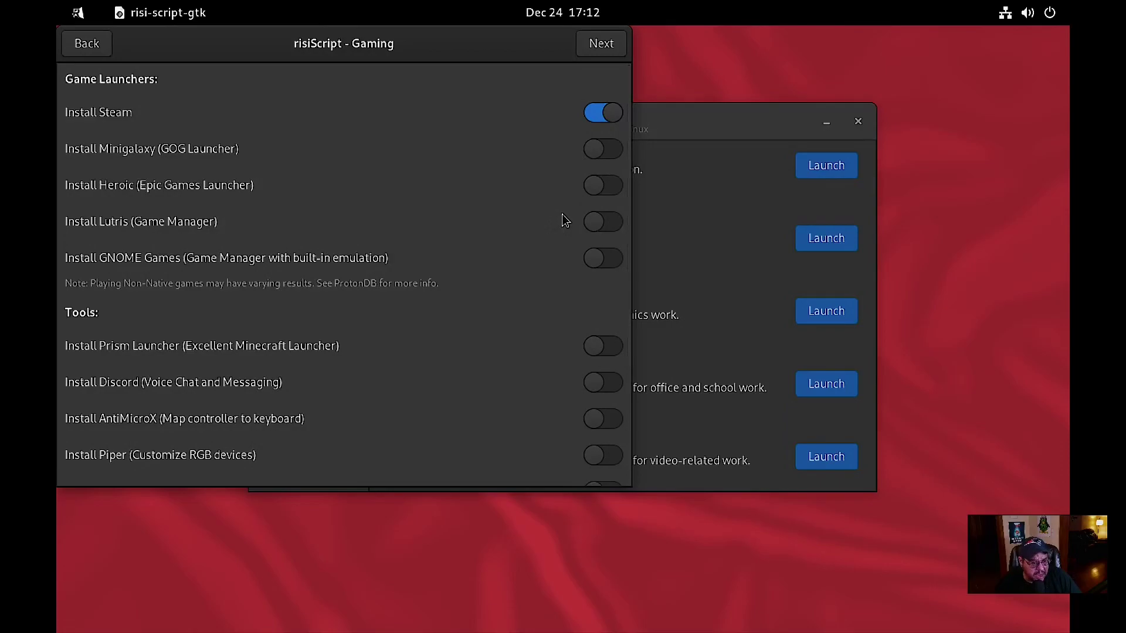
scroll(564, 220, down, 2)
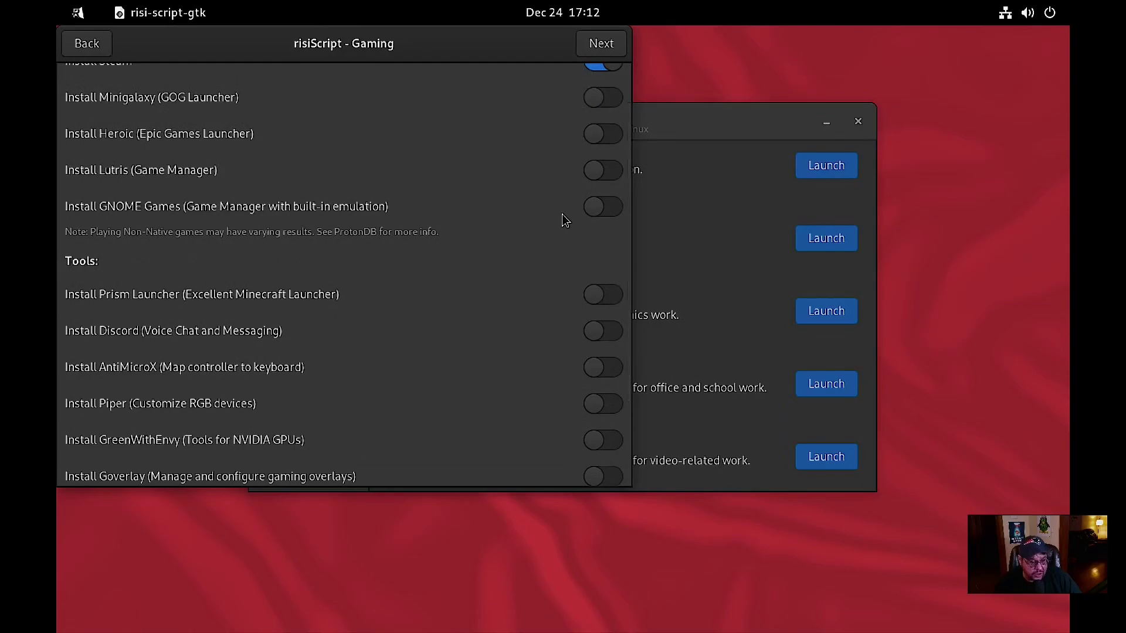
scroll(564, 220, down, 2)
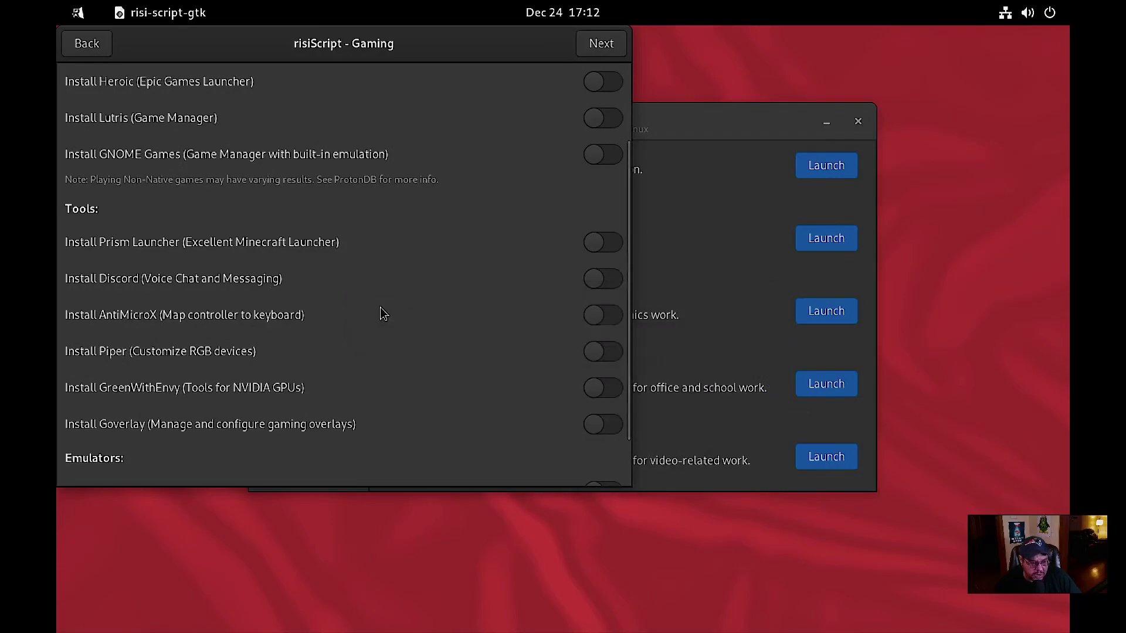
scroll(383, 314, down, 2)
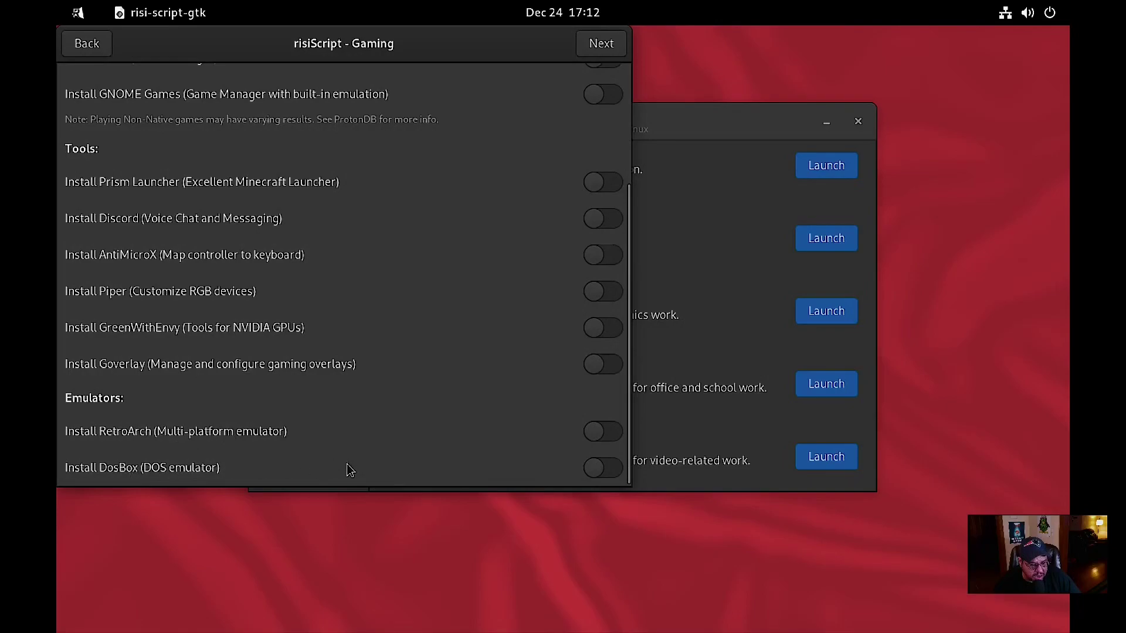
scroll(440, 372, up, 5)
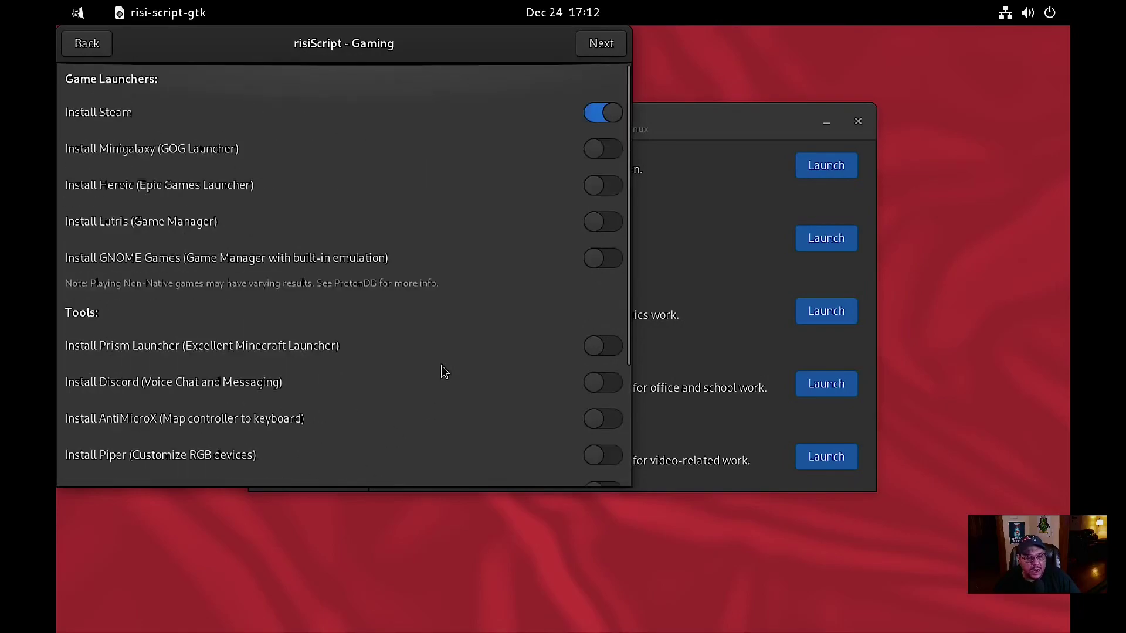
click(102, 50)
click(112, 47)
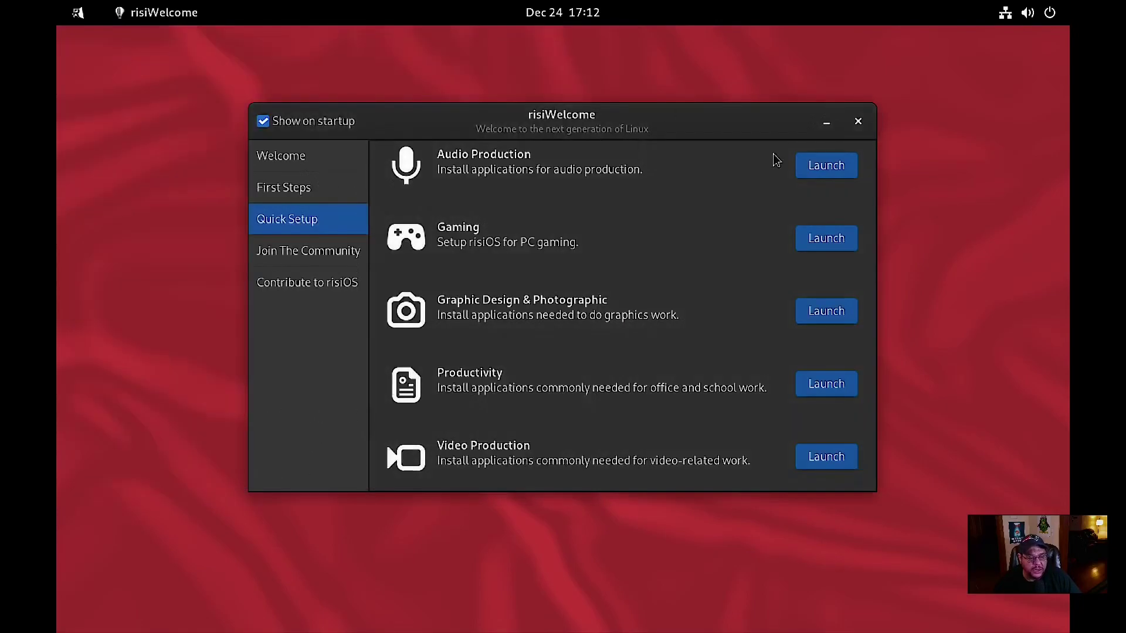
Step: Review the applications offered by the Graphic Design & Photographic quick setup and exit without installing them
click(845, 314)
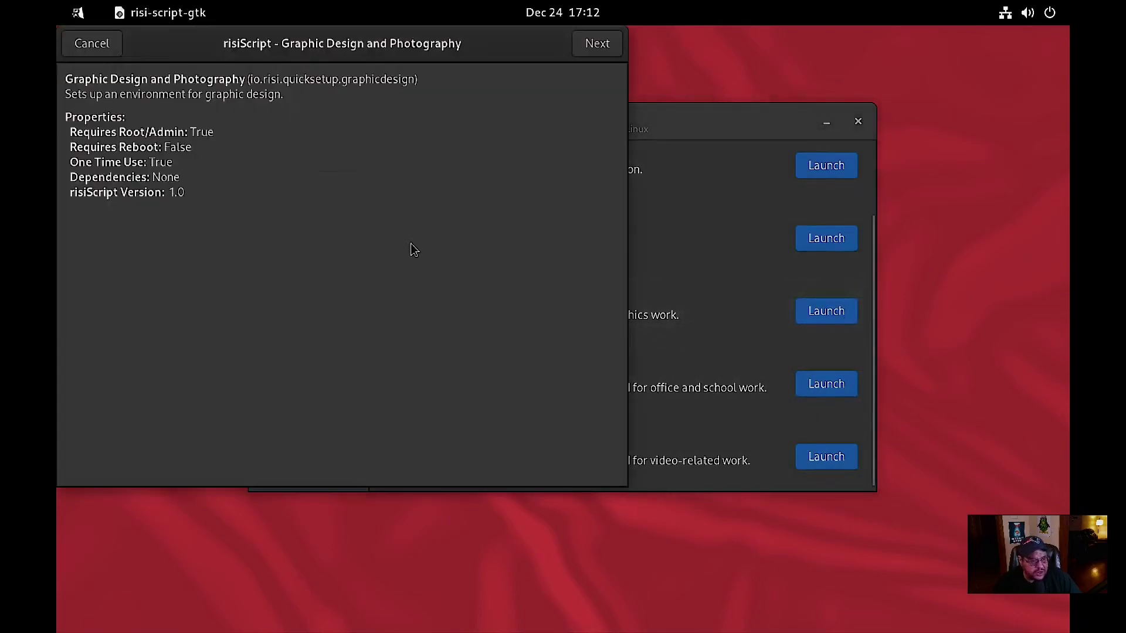
click(596, 44)
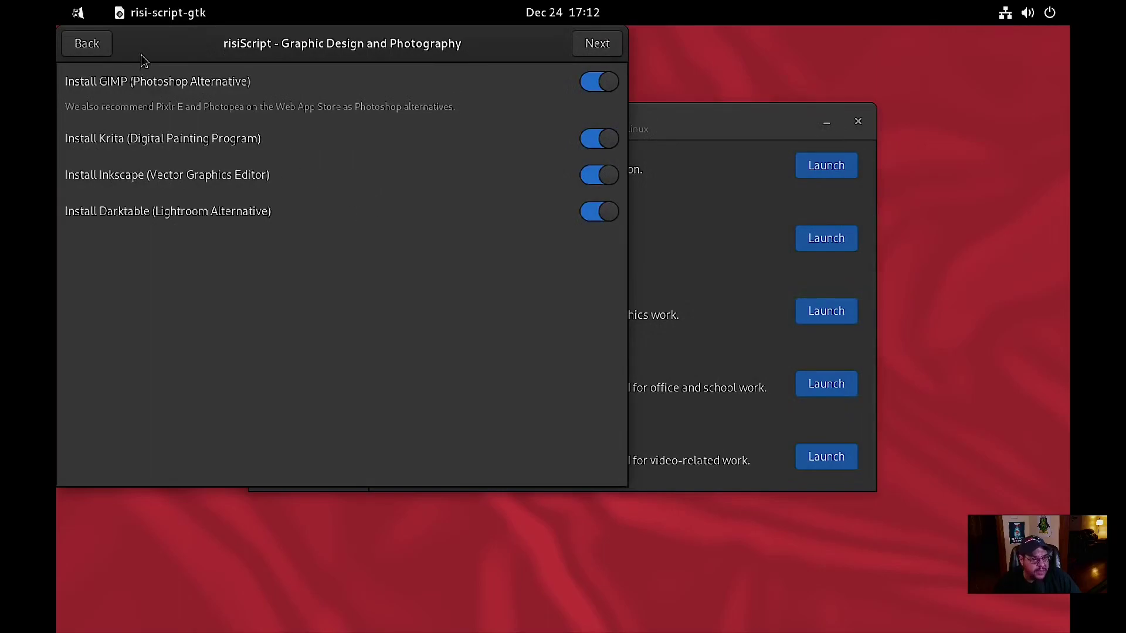
click(88, 48)
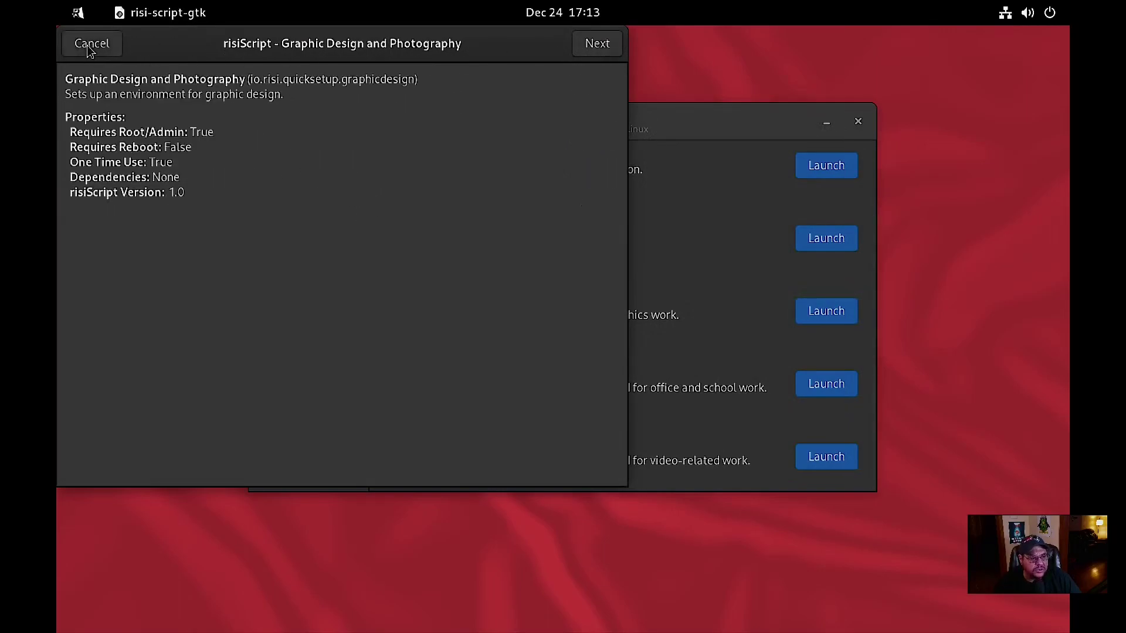
click(88, 46)
Step: Review the Productivity quick setup, including its email client choices, and exit without installing anything
click(827, 386)
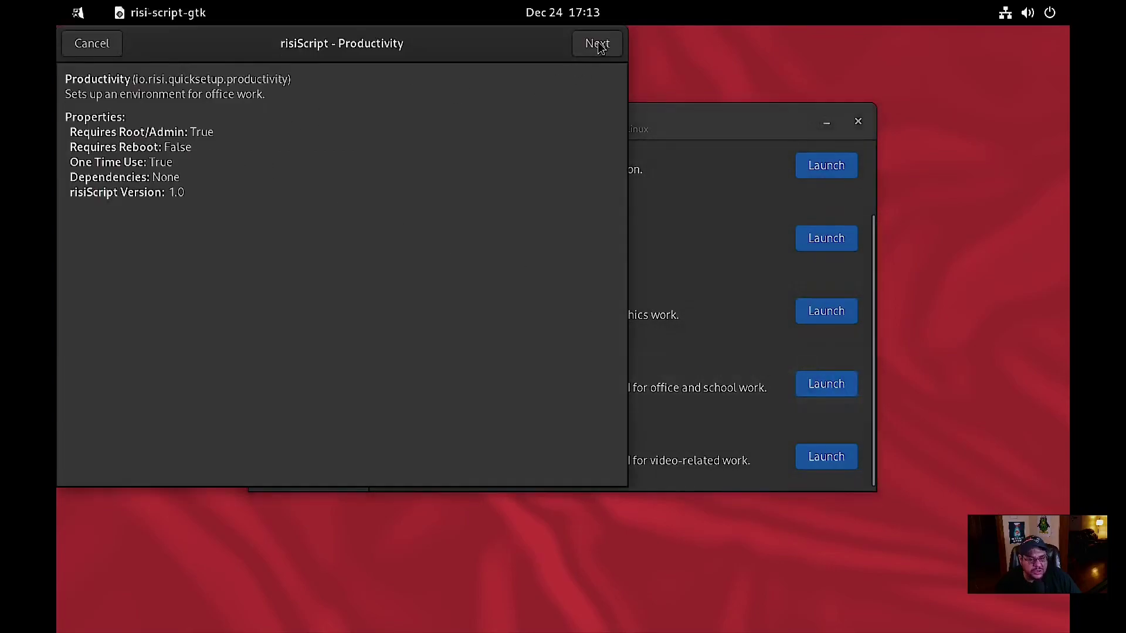
click(598, 44)
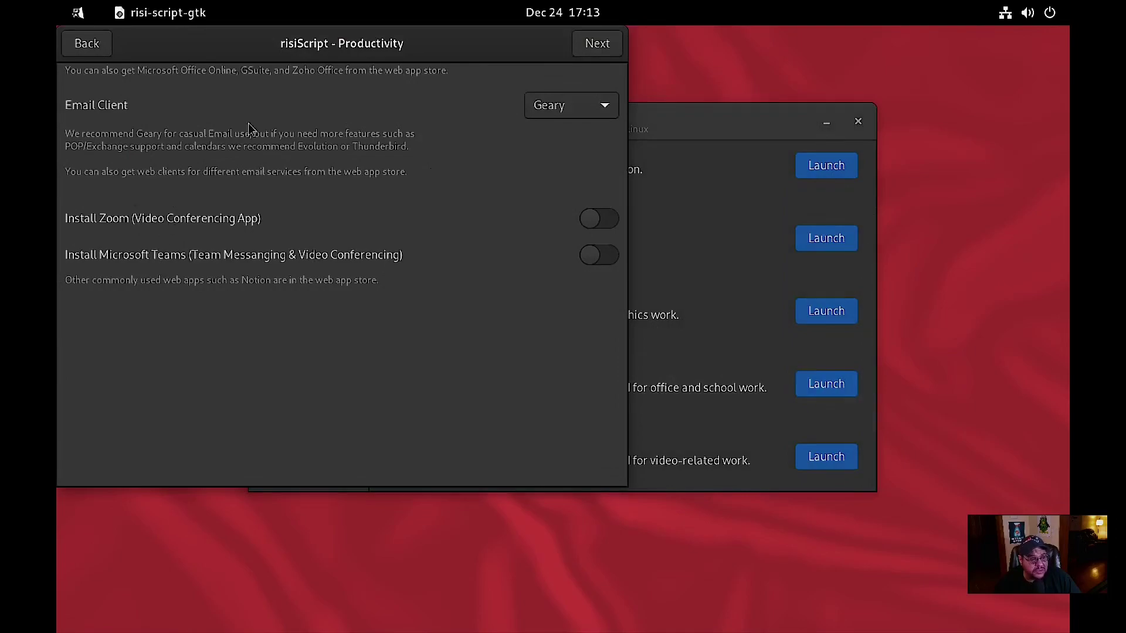
click(597, 106)
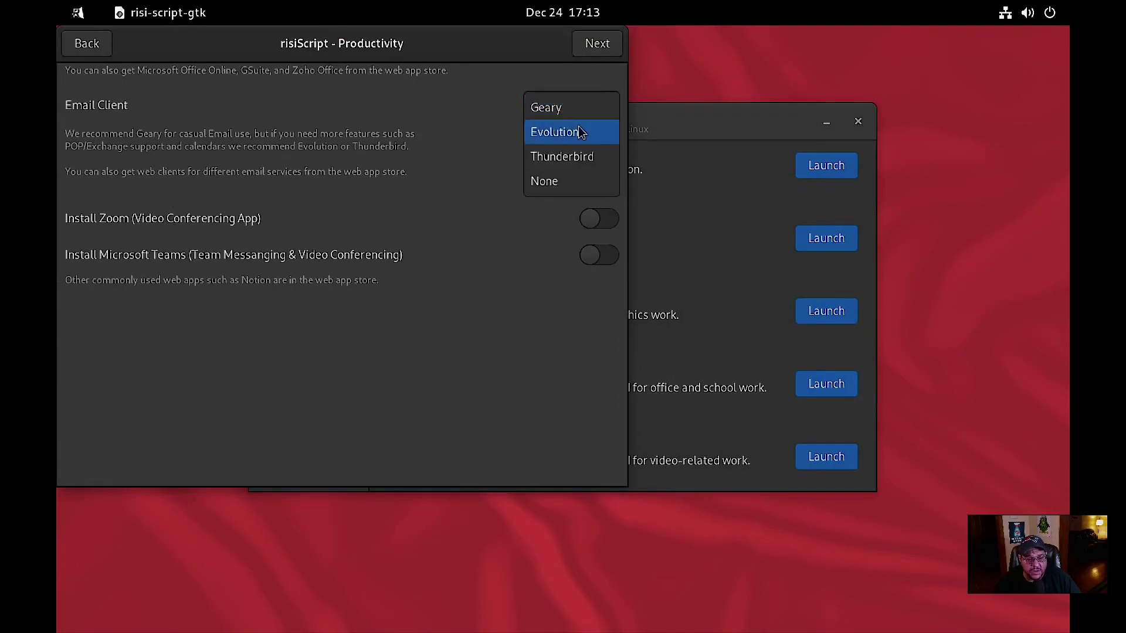
click(481, 38)
click(87, 43)
click(87, 43)
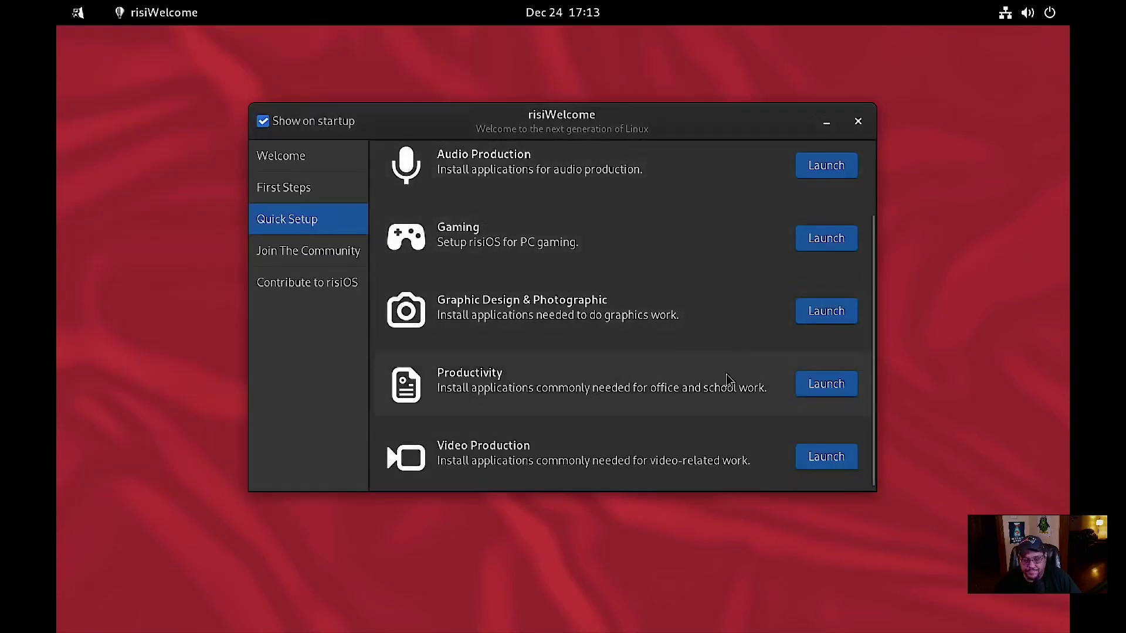
Step: Run the Video Production quick setup with Kdenlive, OBS Studio, Audacity and GIMP, authenticating with the account password
click(826, 457)
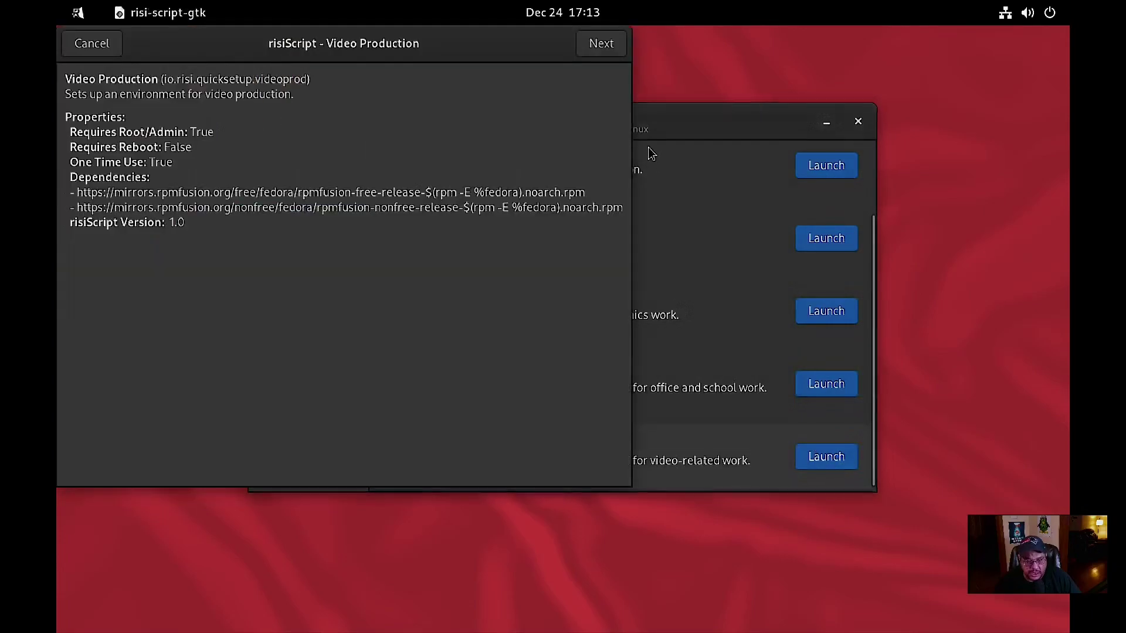
click(604, 46)
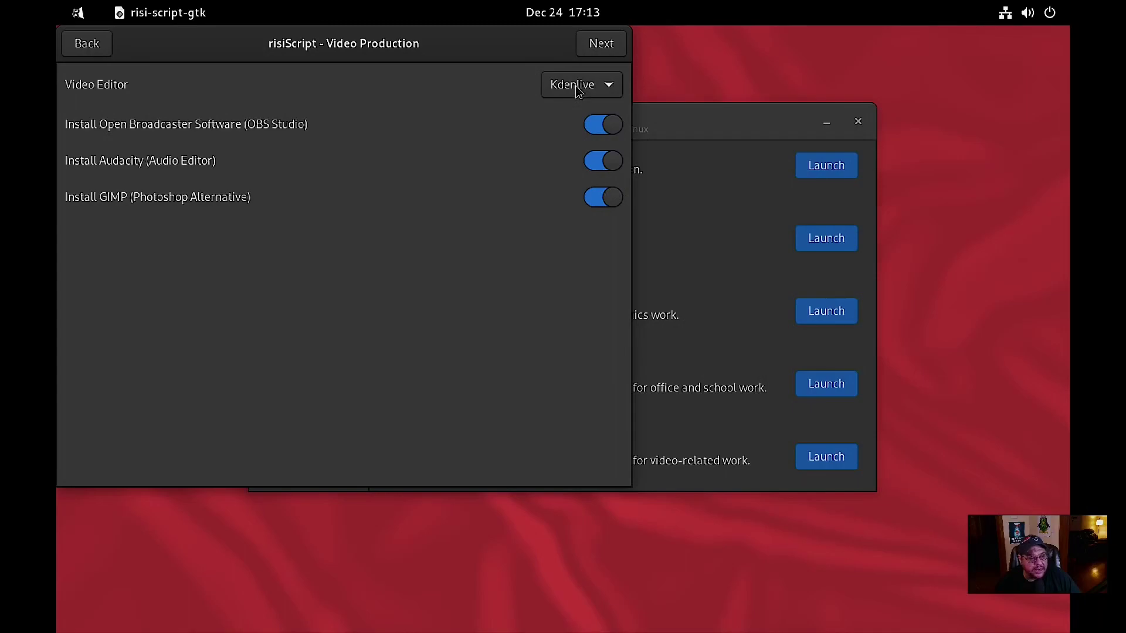
click(606, 86)
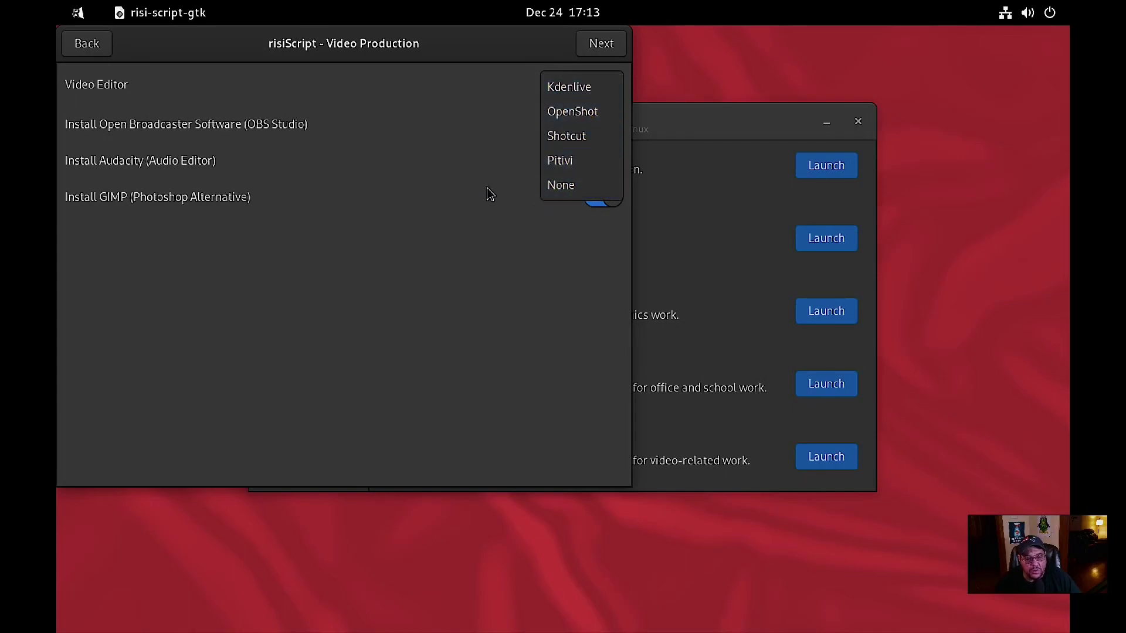
click(568, 87)
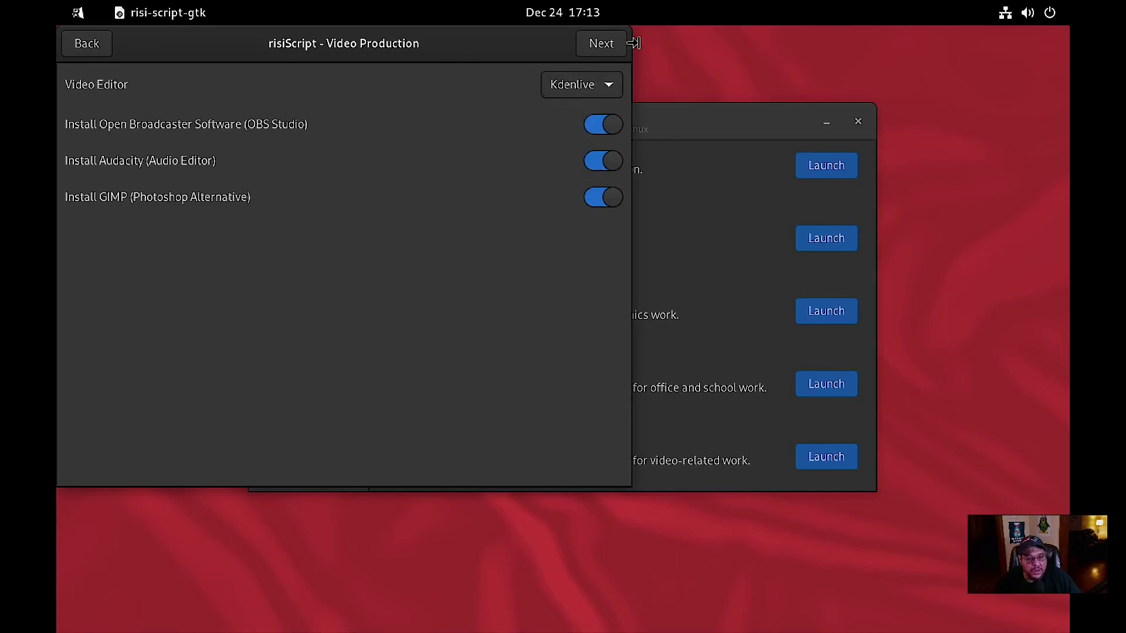
click(617, 51)
click(478, 302)
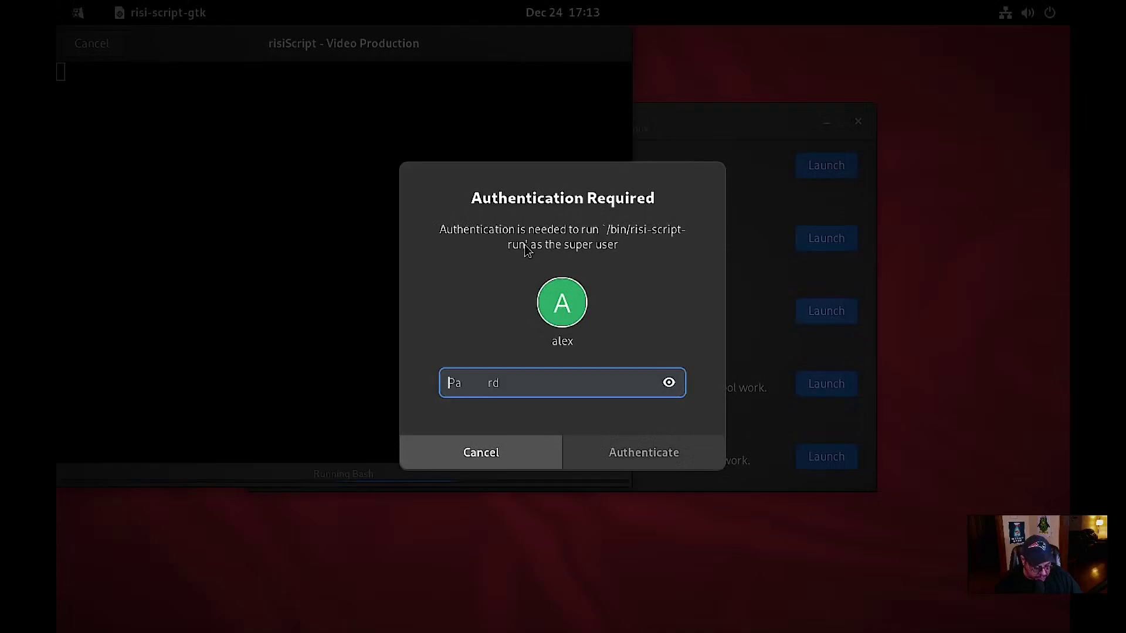
text(••••)
key(Return)
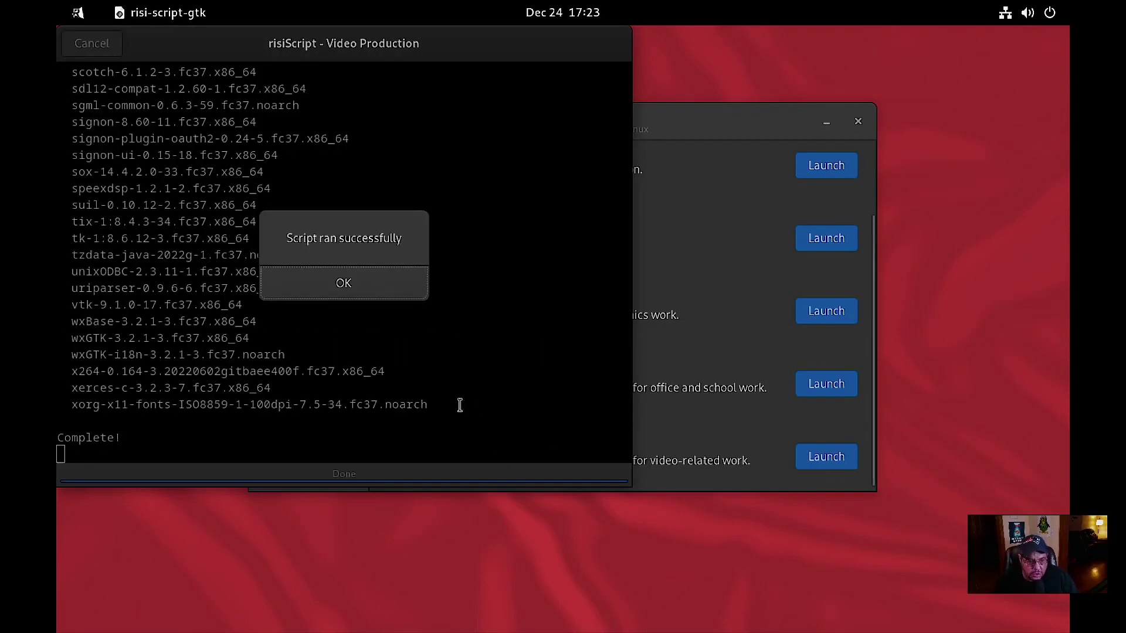
click(344, 284)
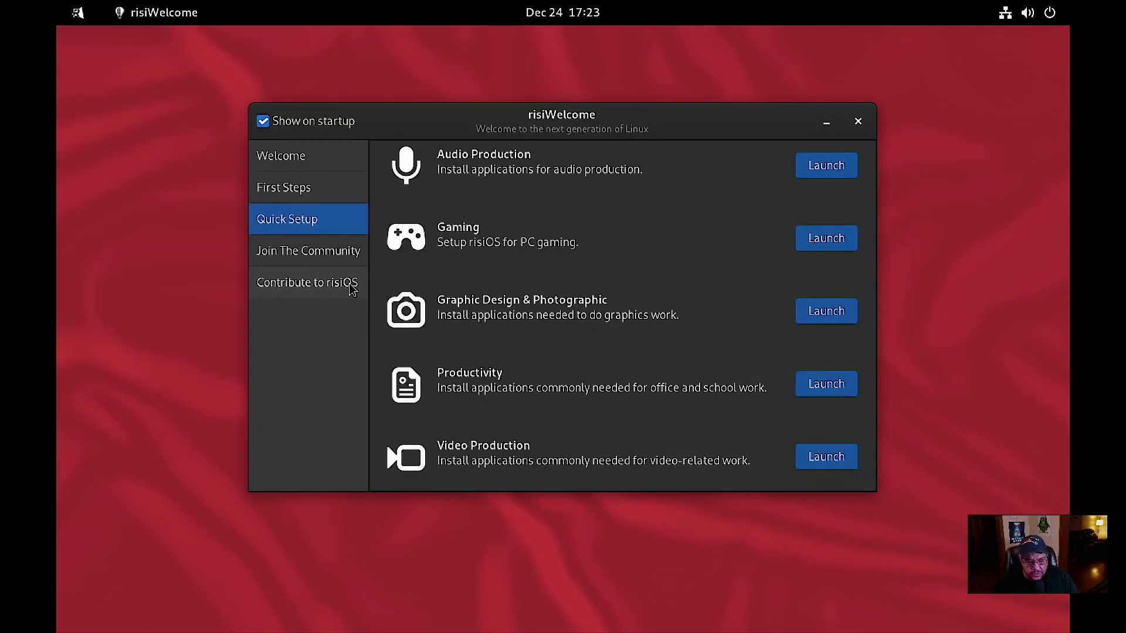
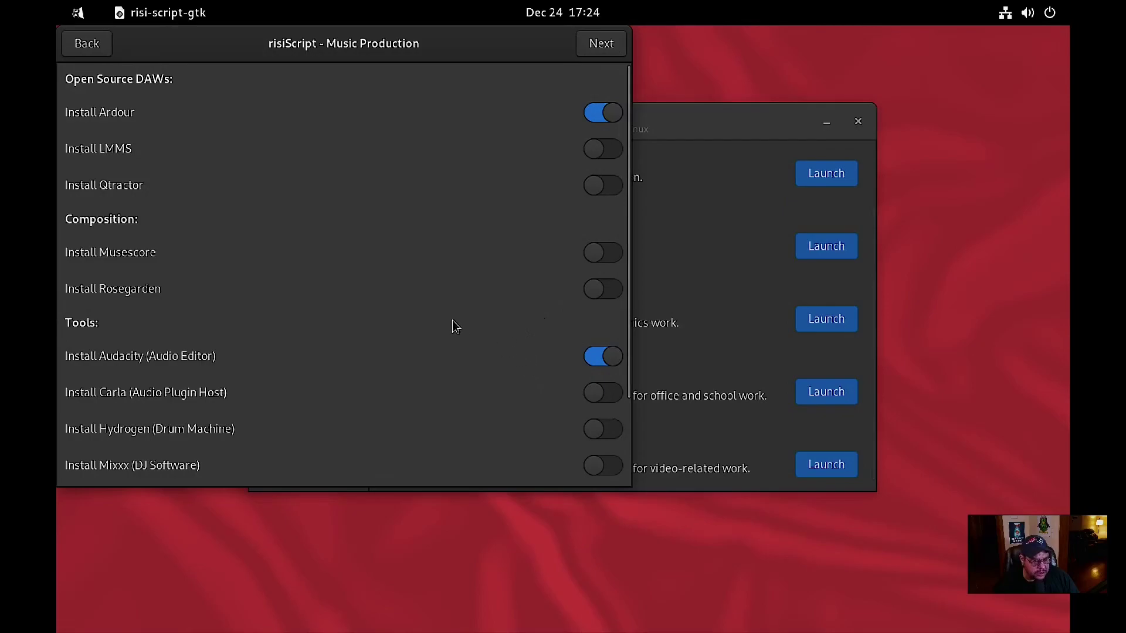
Step: Review the Music Production options and run the setup with Ardour and Audacity selected, authenticating with the account password
scroll(455, 323, down, 3)
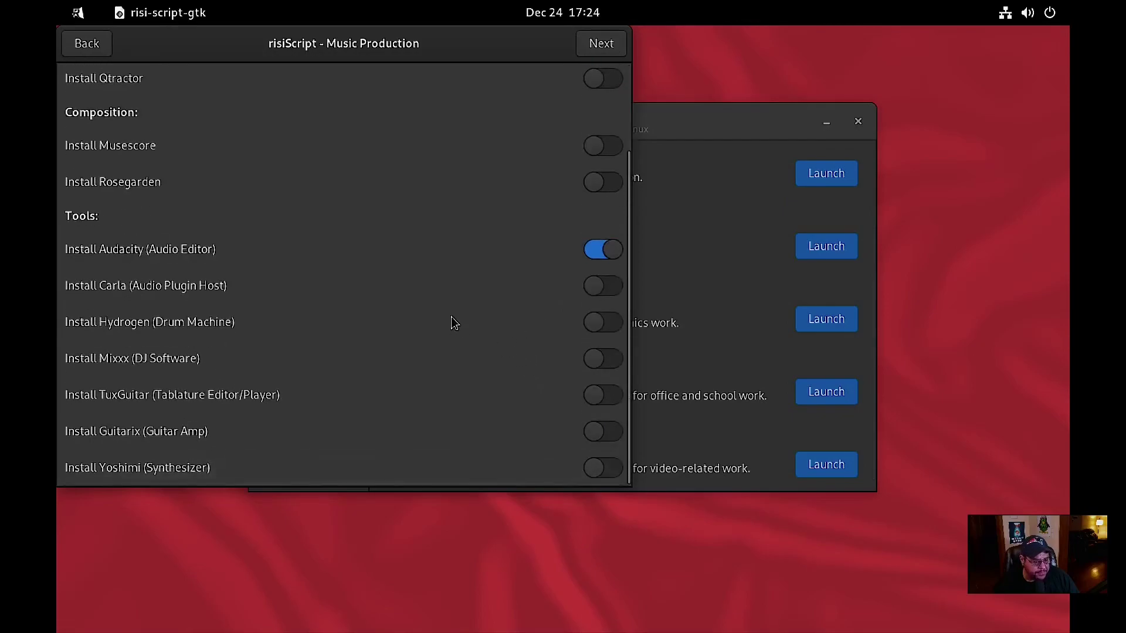
scroll(455, 323, up, 3)
scroll(455, 323, down, 3)
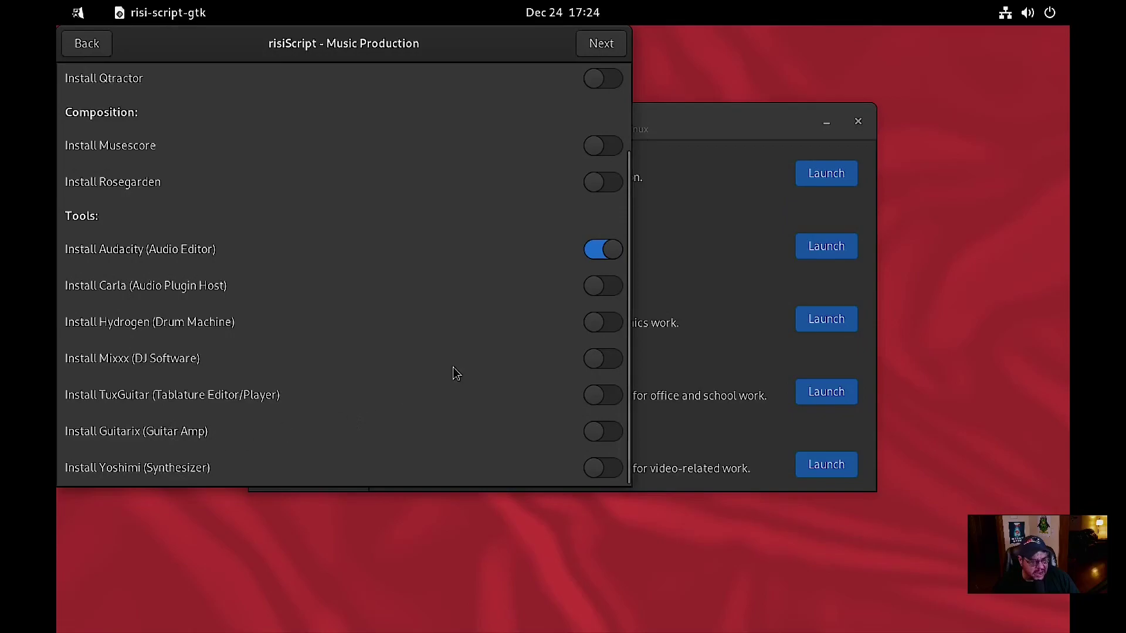
scroll(454, 369, up, 3)
click(609, 46)
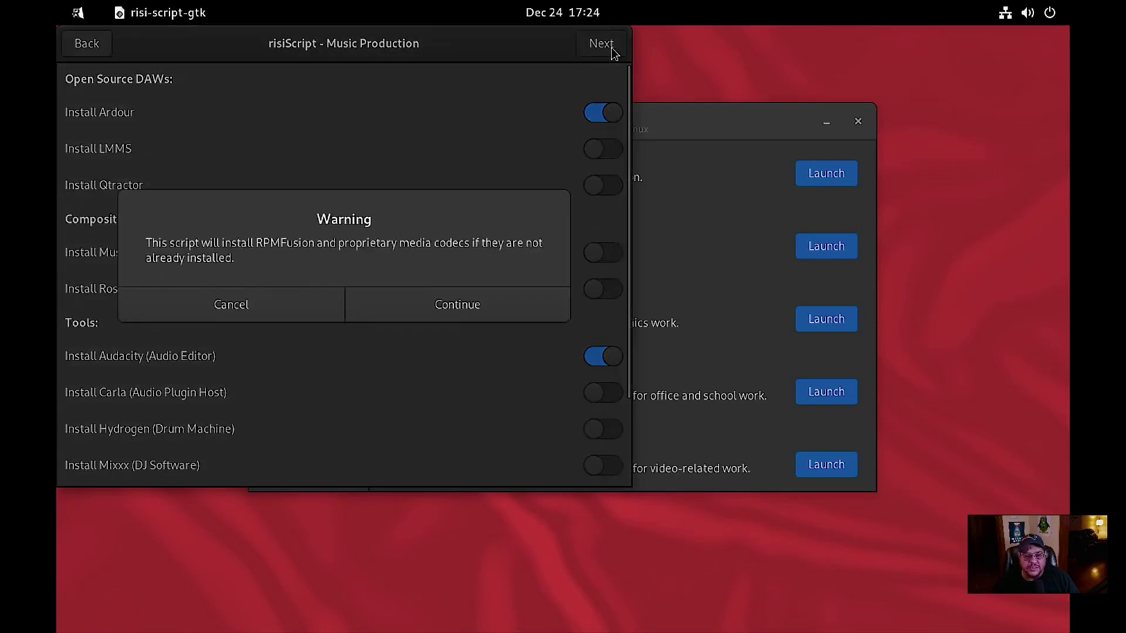
click(442, 309)
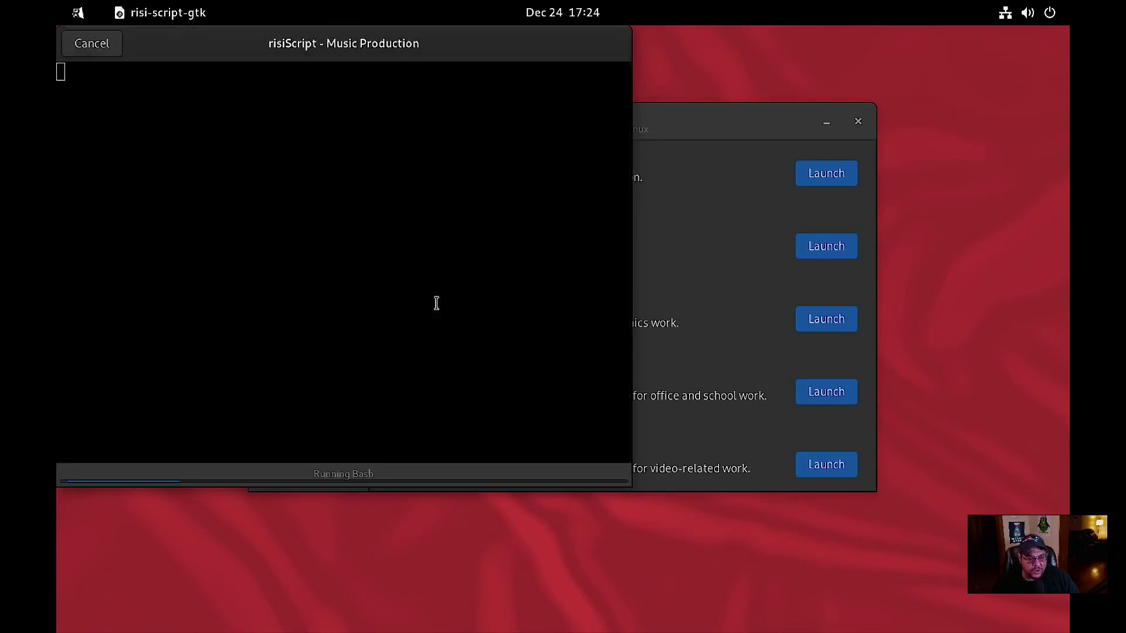
text(•)
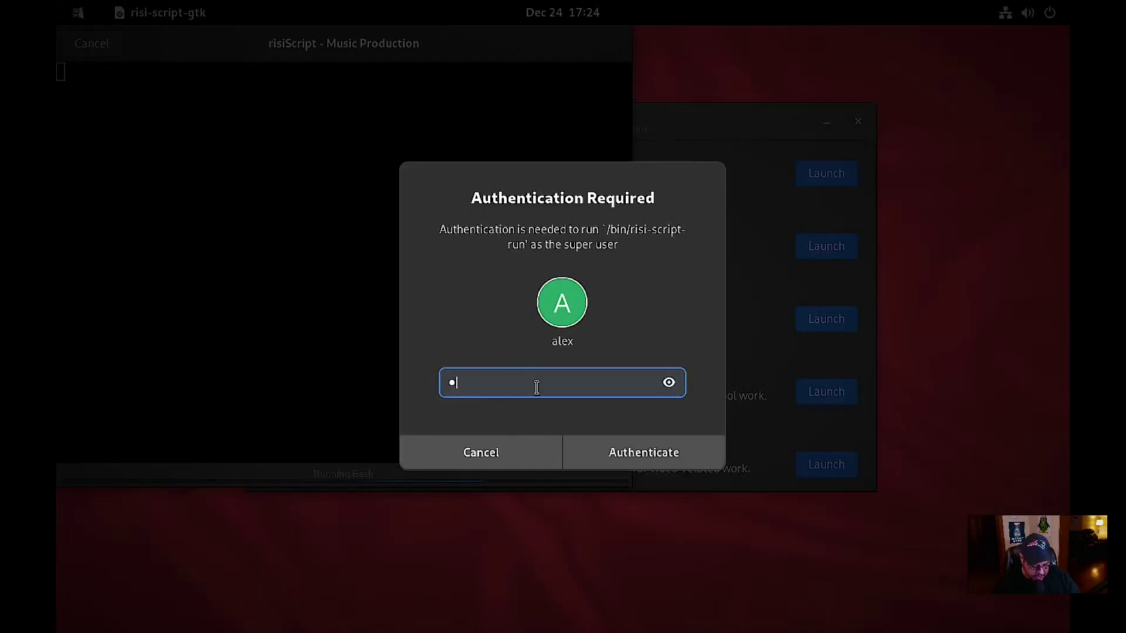
key(Return)
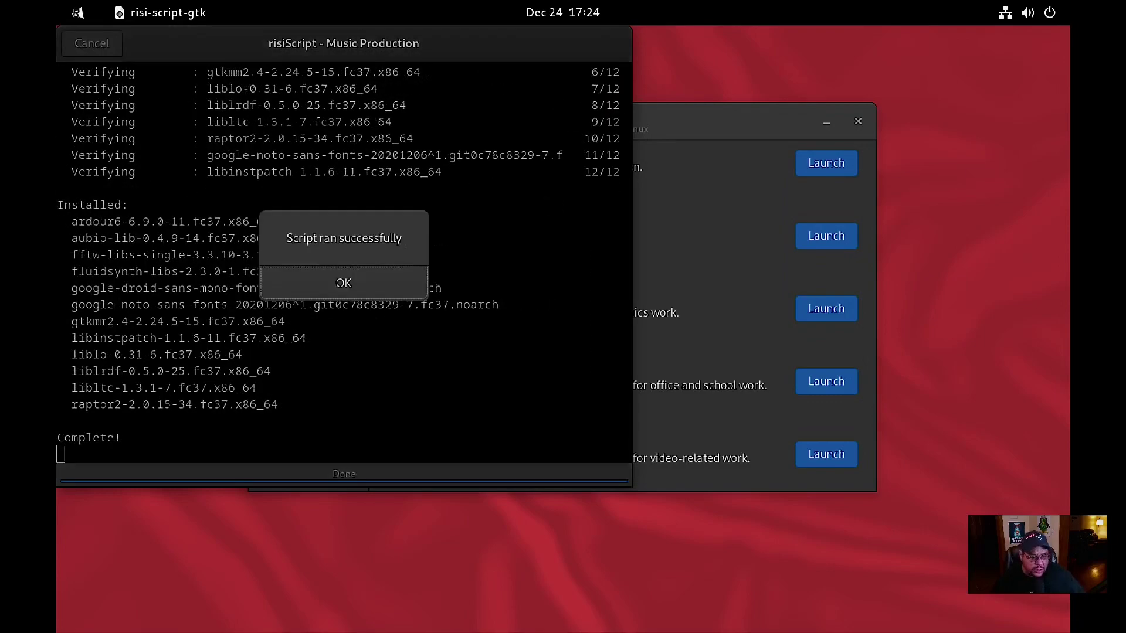
click(345, 285)
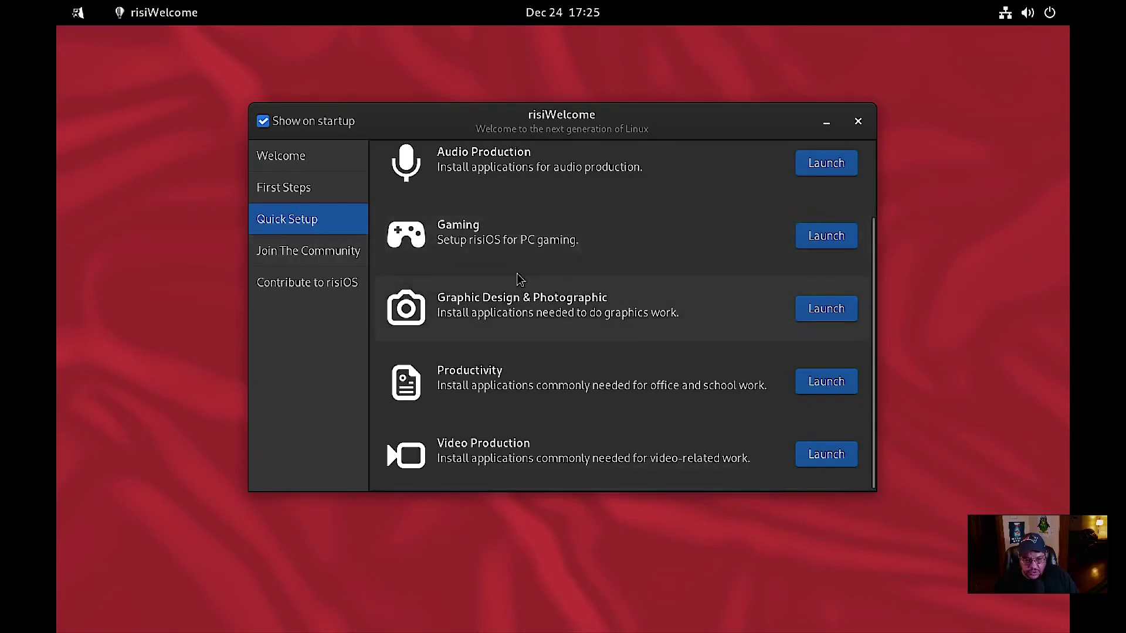
Step: View the Join The Community and Contribute to risiOS sections of risiWelcome and launch the risiOS Store link
scroll(515, 277, up, 3)
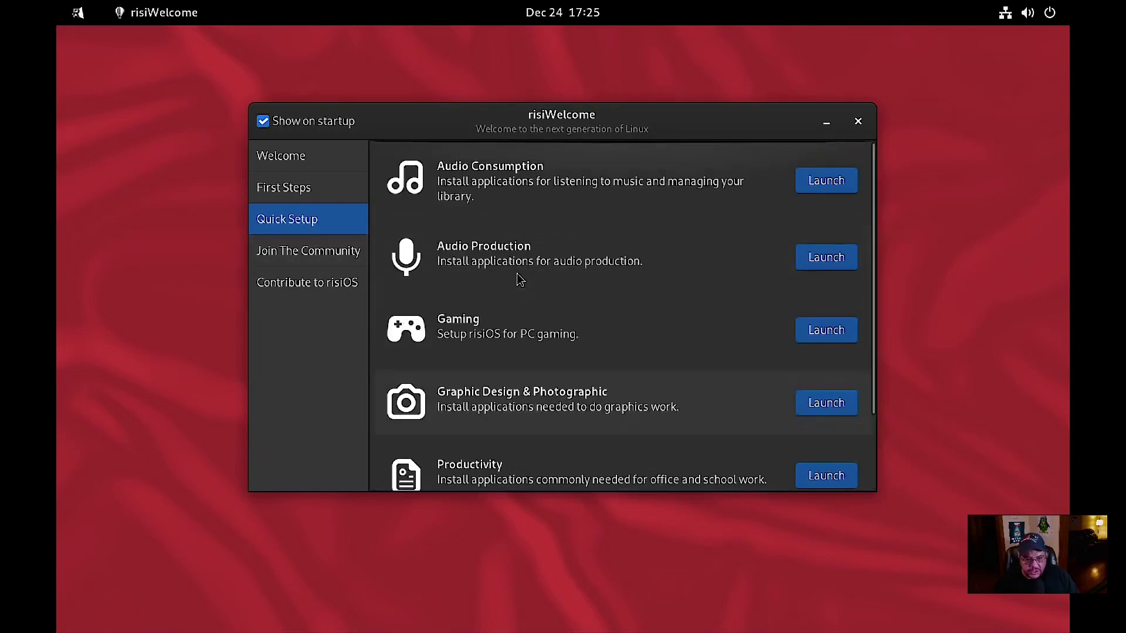
click(304, 255)
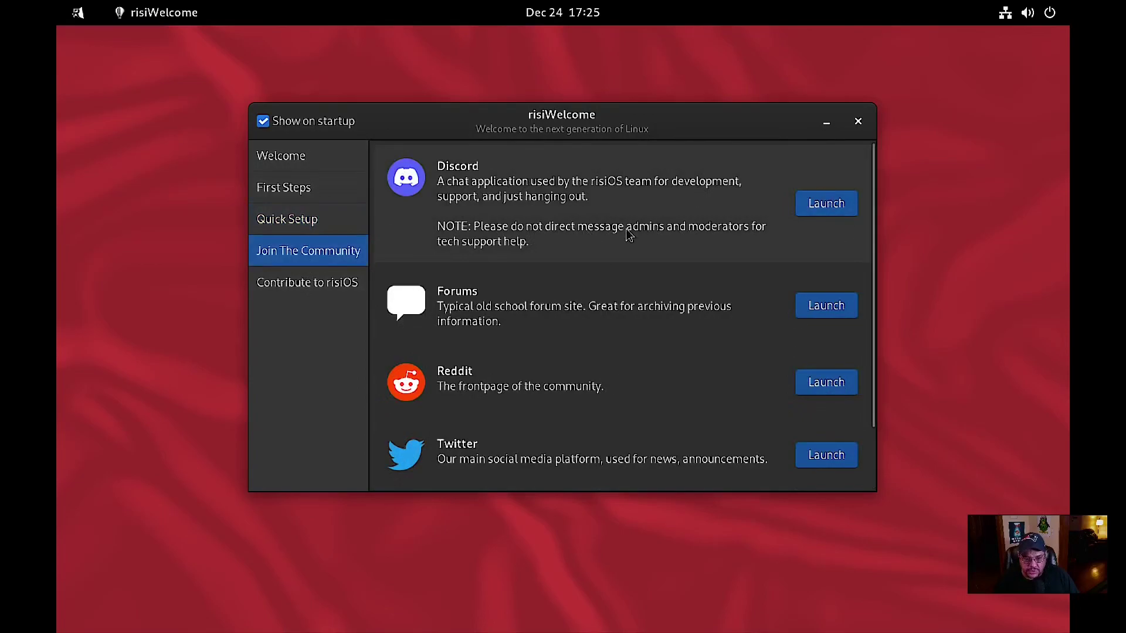
click(306, 289)
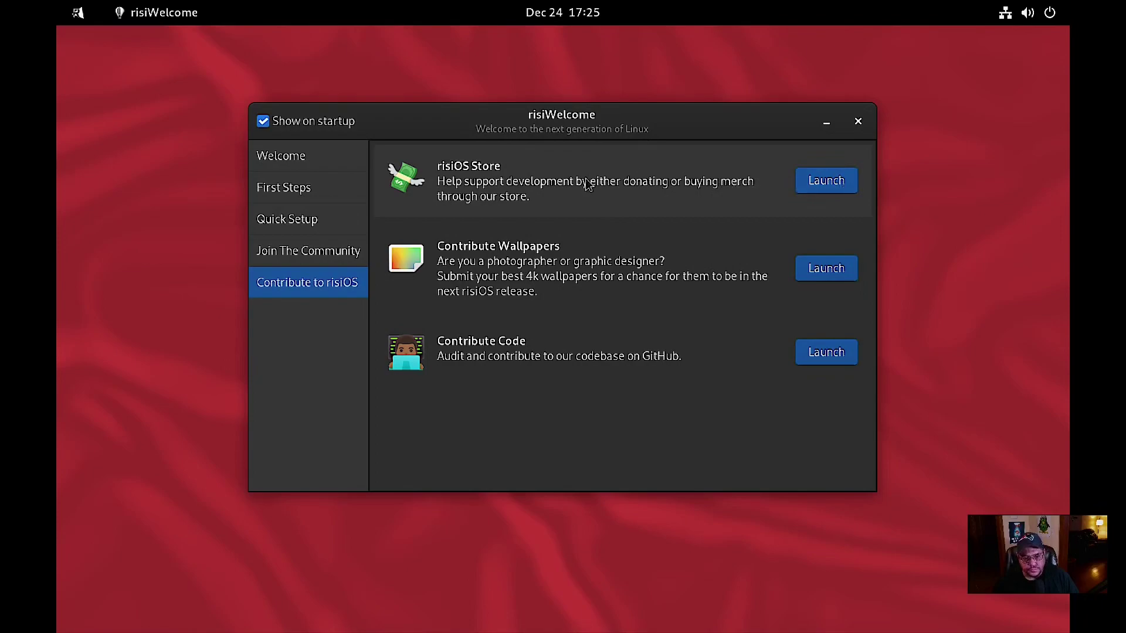
click(814, 188)
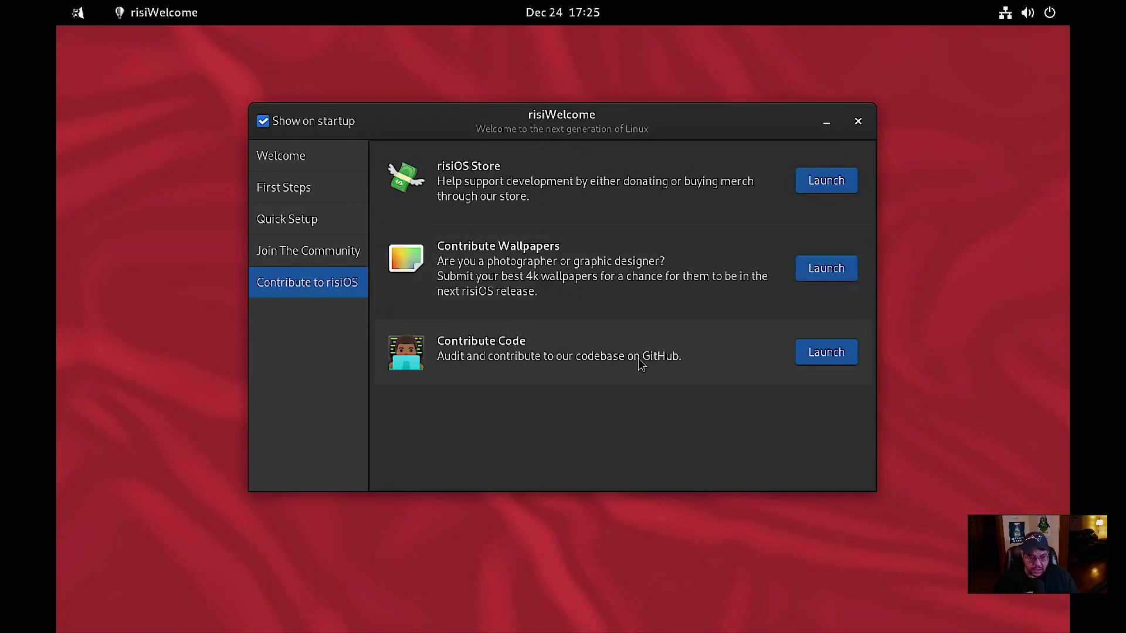
Step: Close the risiWelcome window
click(817, 365)
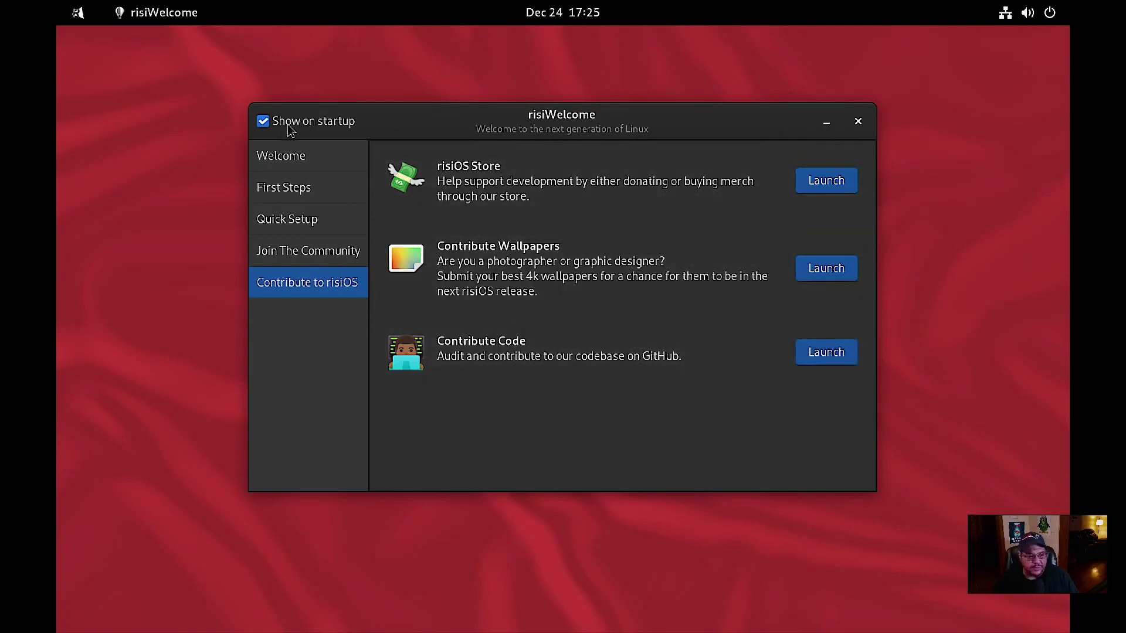
click(858, 121)
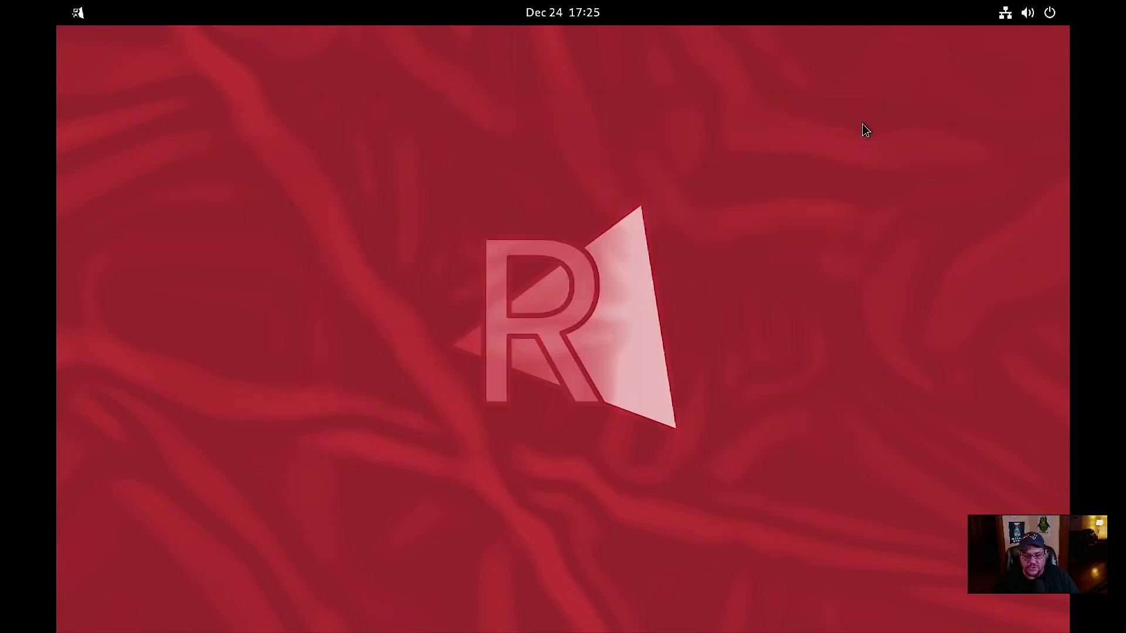
Step: Open the Videos player from the application overview, view its help page, and close it
key(super)
key(super)
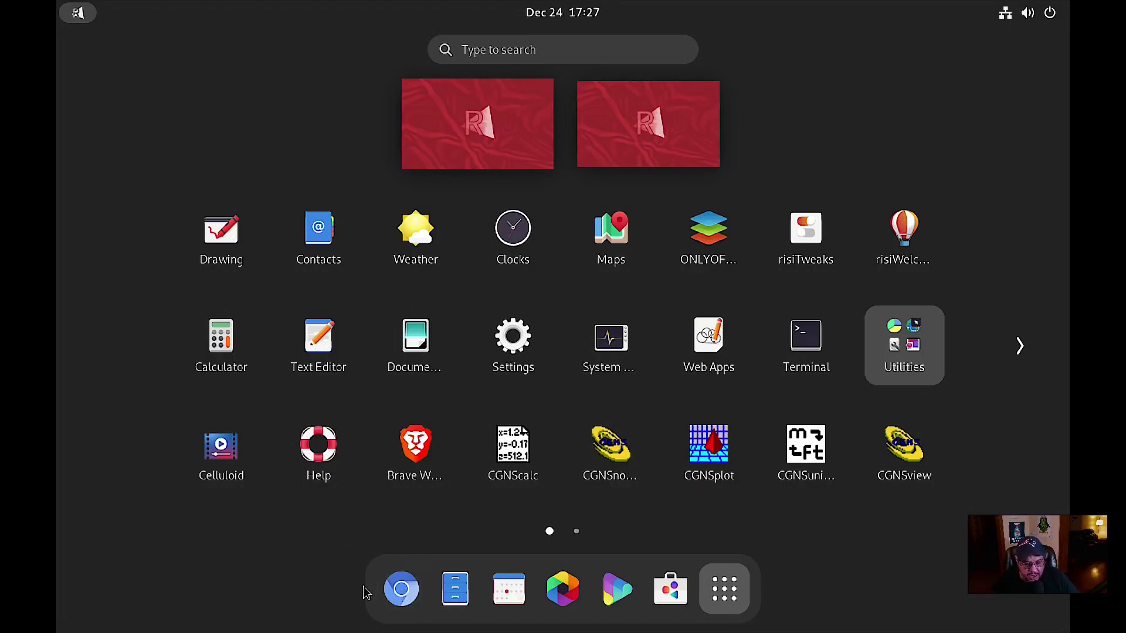
click(625, 597)
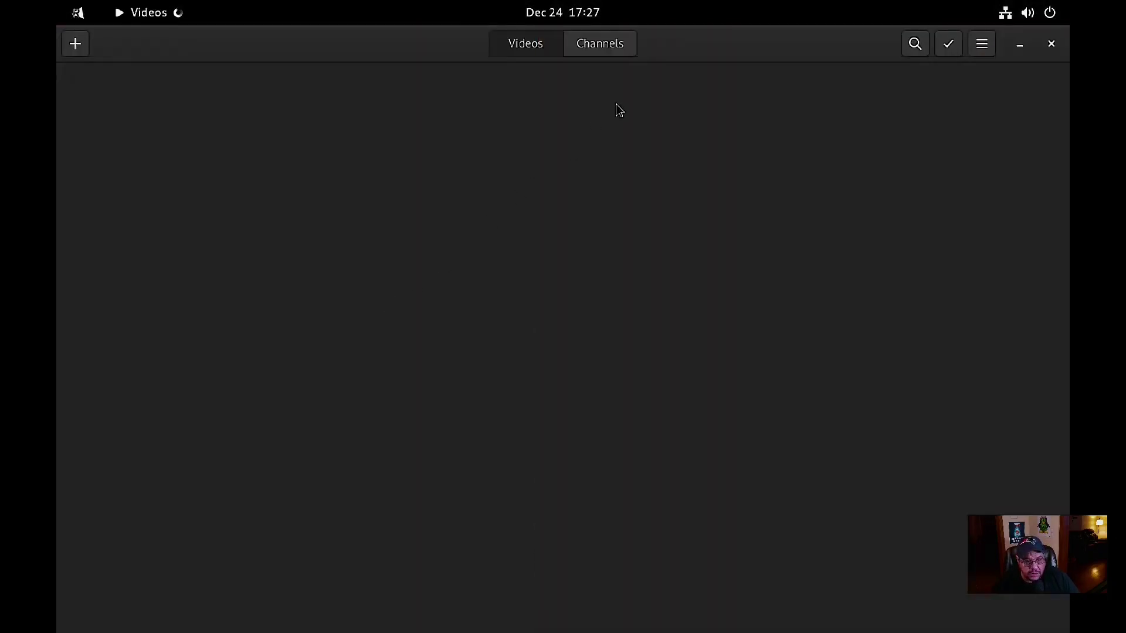
click(983, 47)
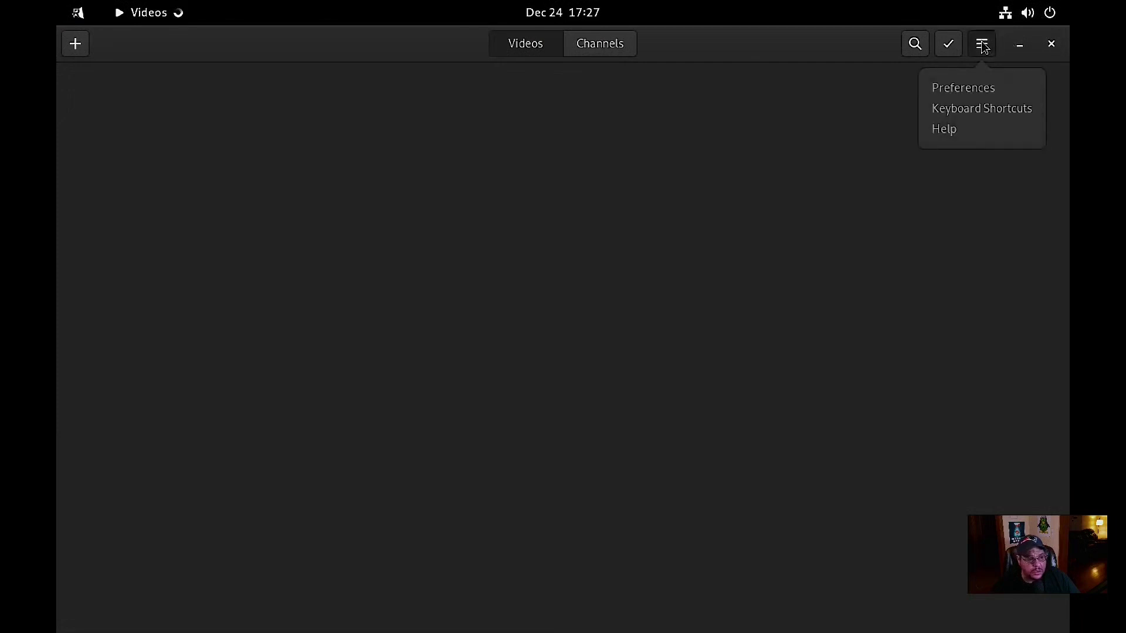
click(969, 136)
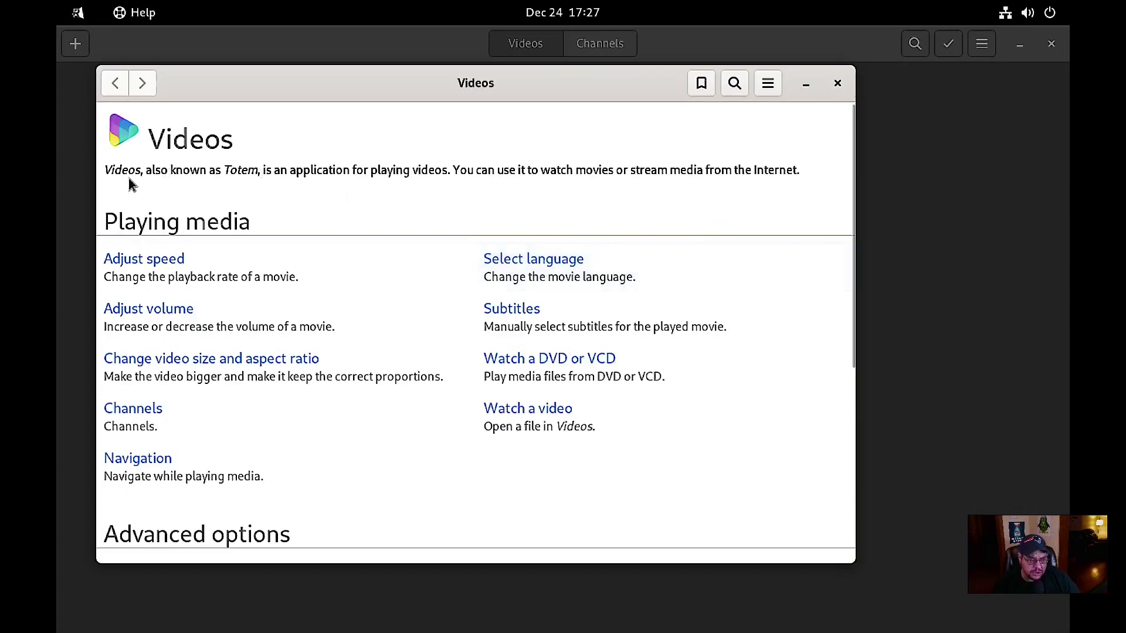
click(837, 84)
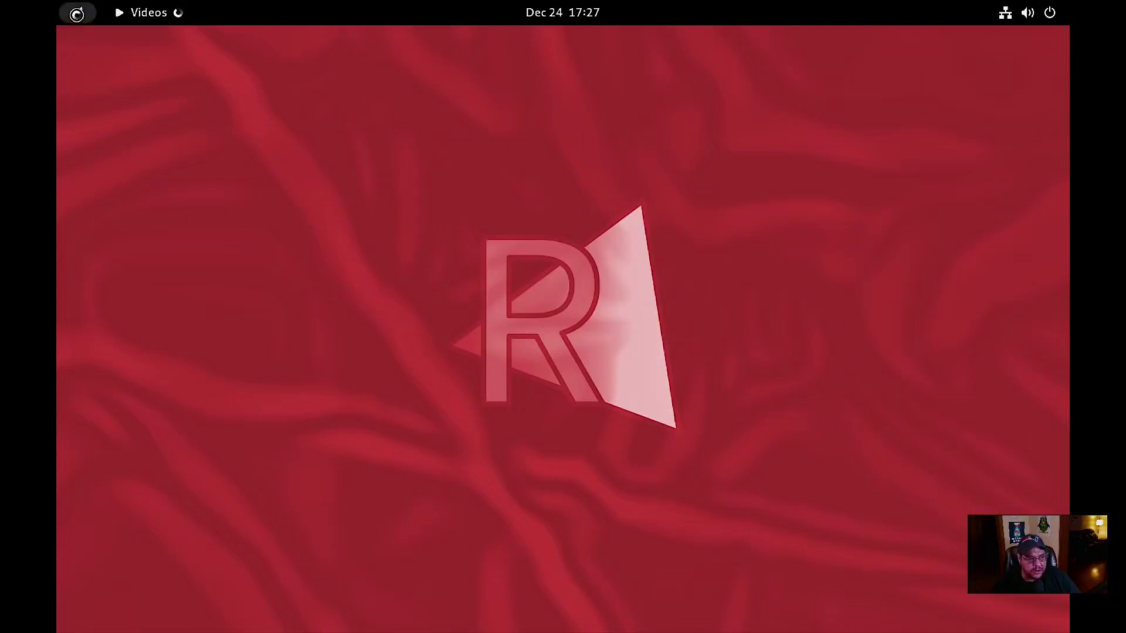
Step: Open risiTweaks from the application grid to view its Appearance page, and close it
click(78, 12)
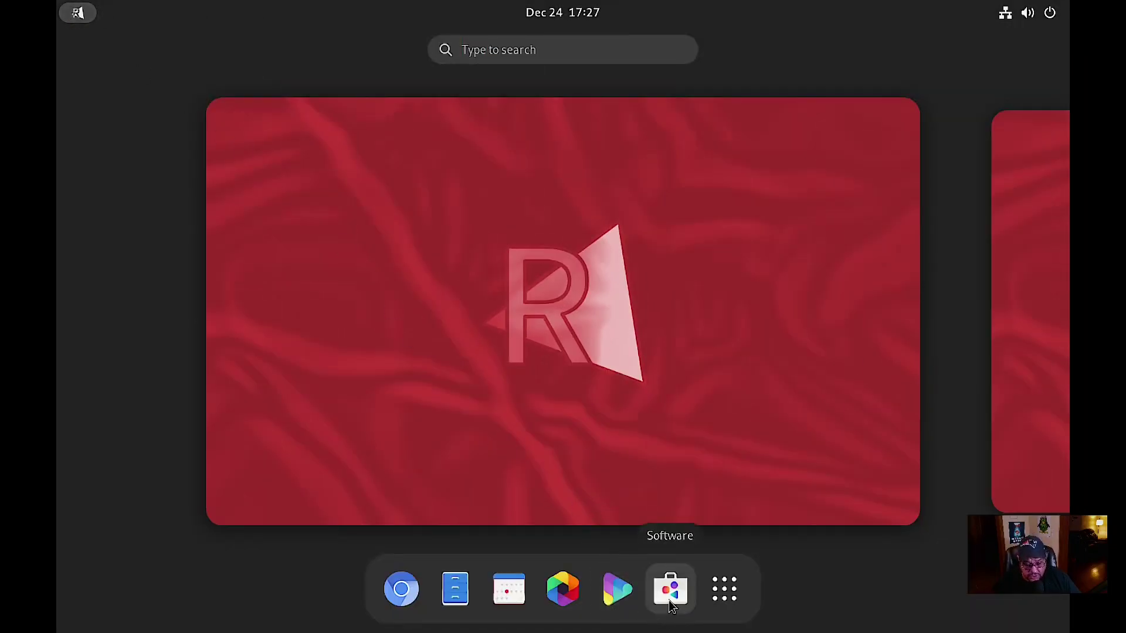
click(726, 591)
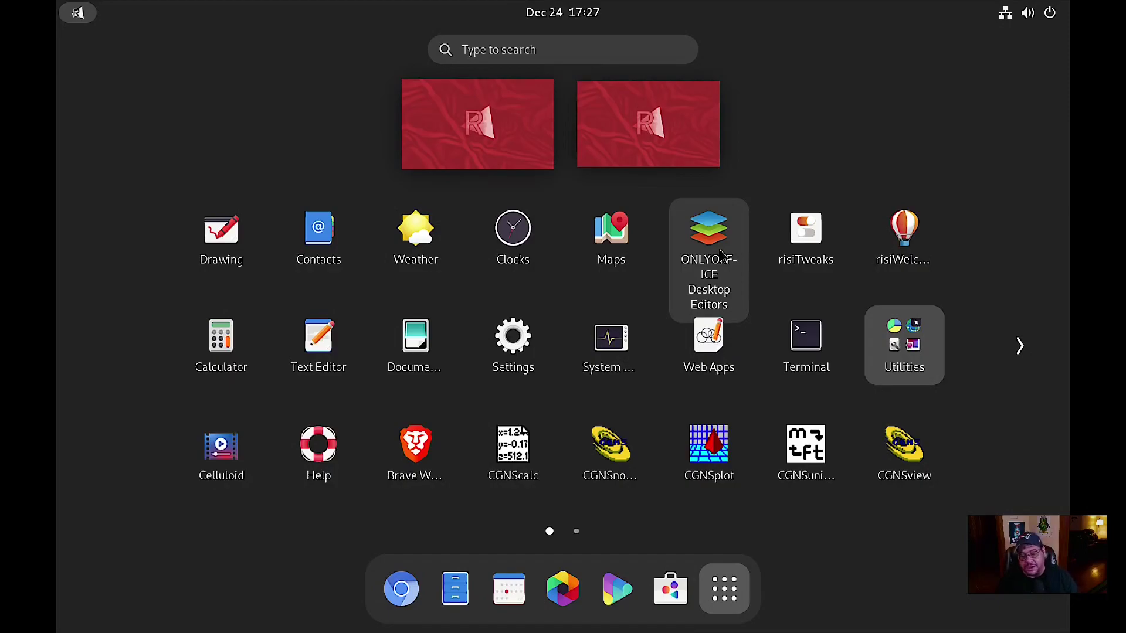
click(803, 227)
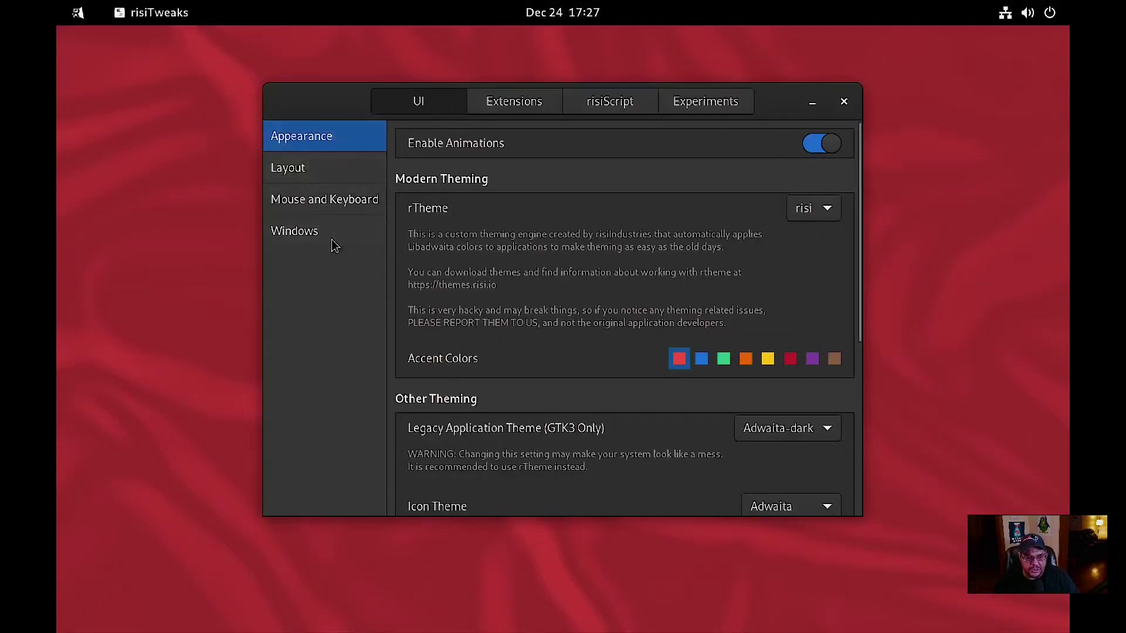
click(844, 102)
Step: Switch the desktop style to Dark in the system Appearance settings and close Settings
click(75, 14)
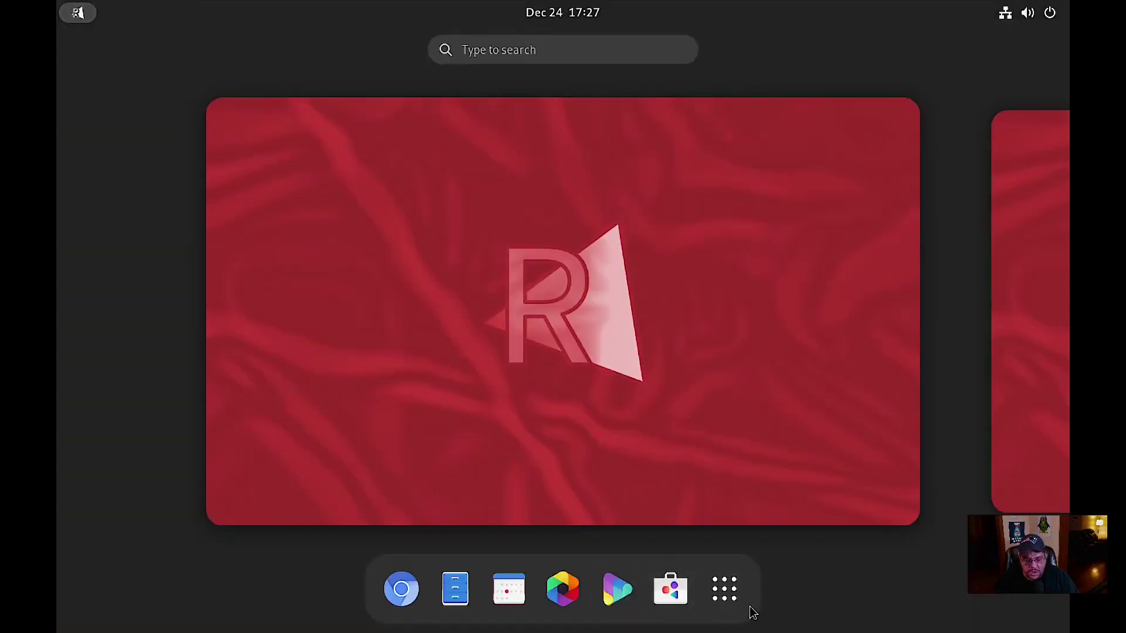
click(724, 588)
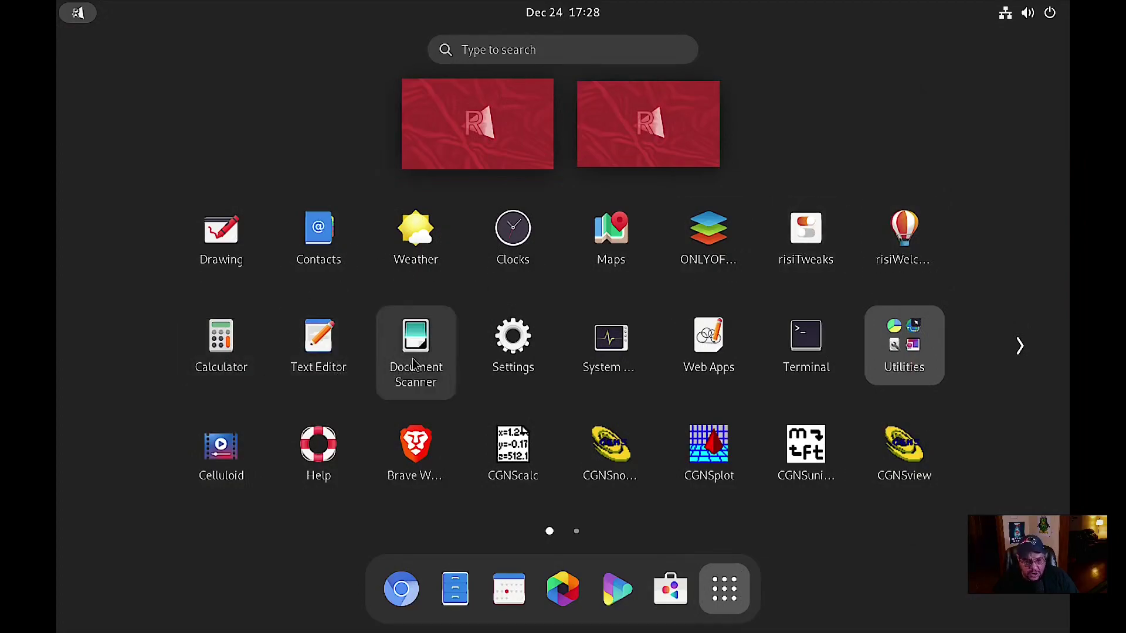
click(512, 347)
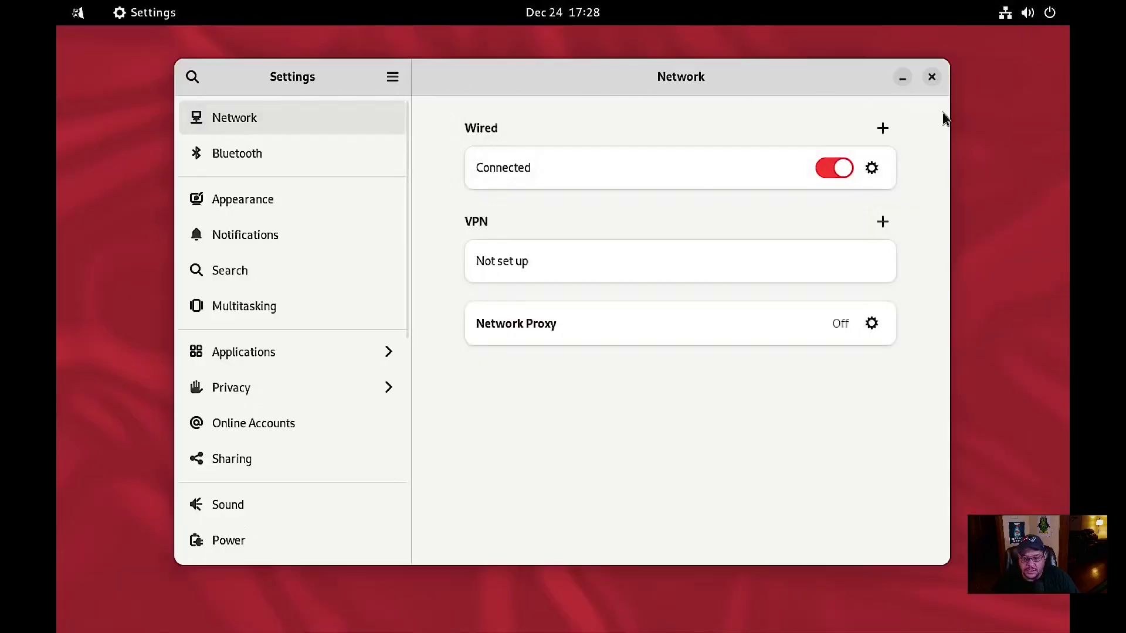
click(256, 202)
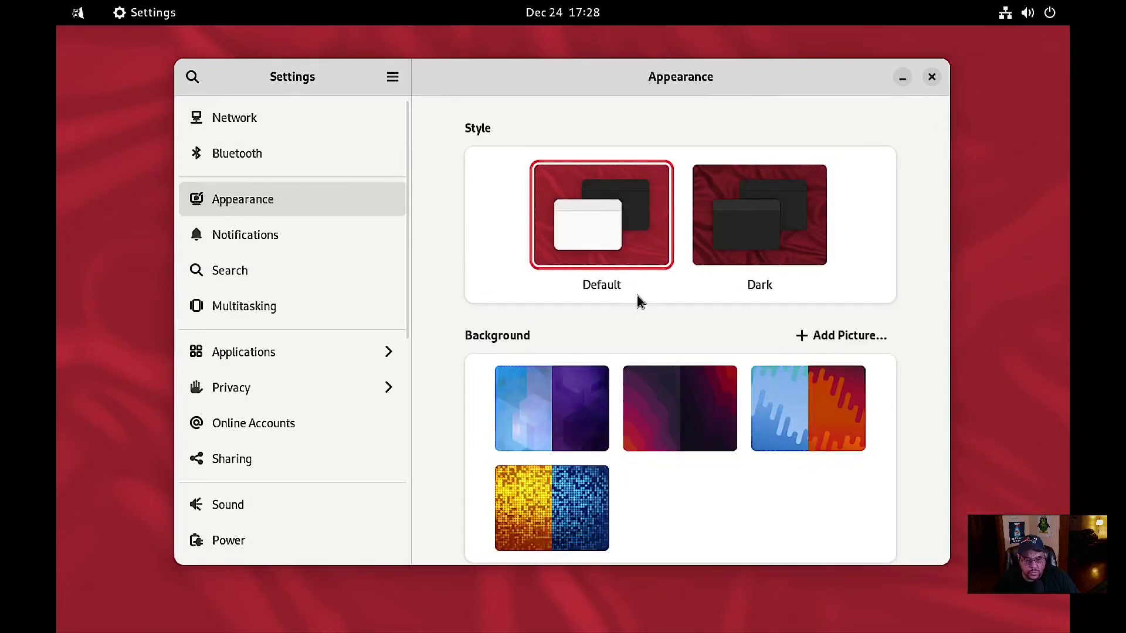
click(771, 235)
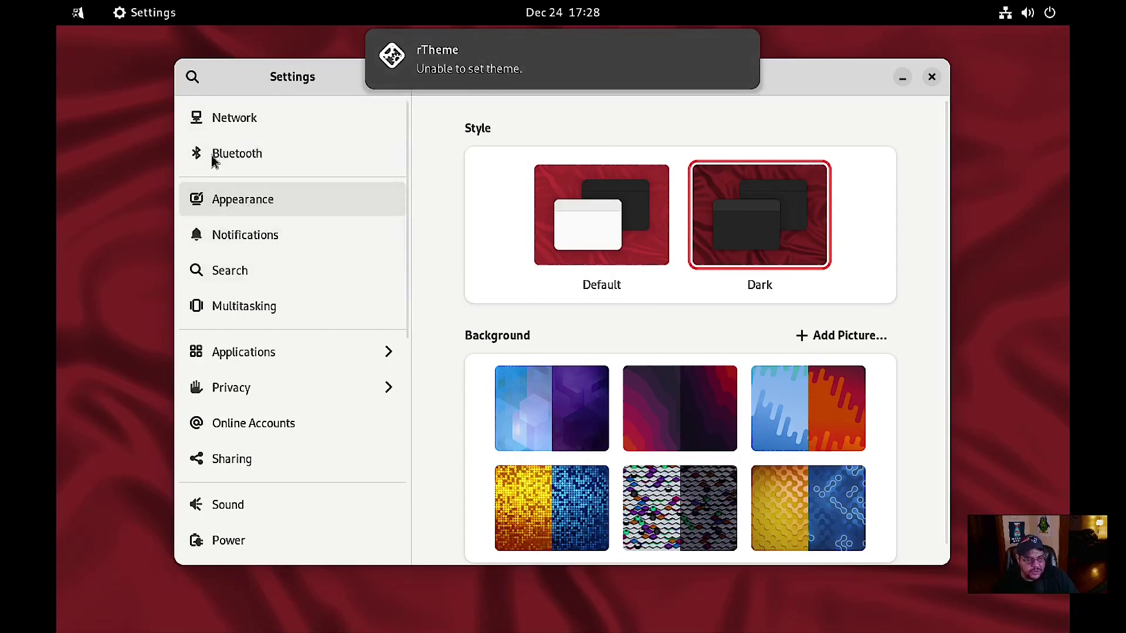
click(931, 78)
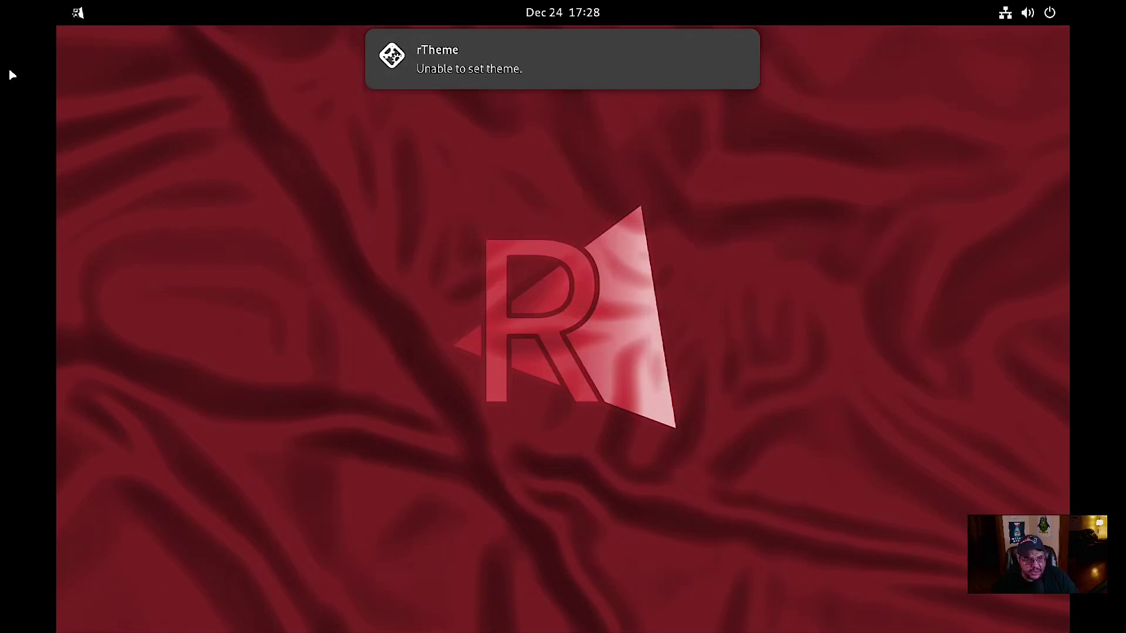
Step: Open Web Apps from the application grid, view its window, and close it
click(83, 15)
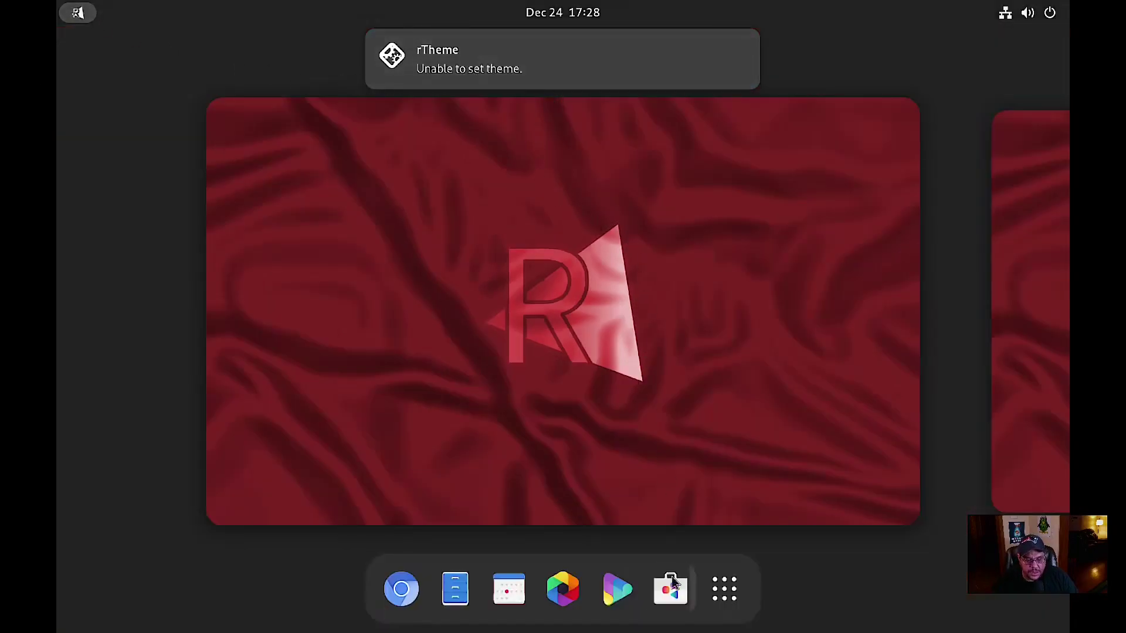
click(724, 588)
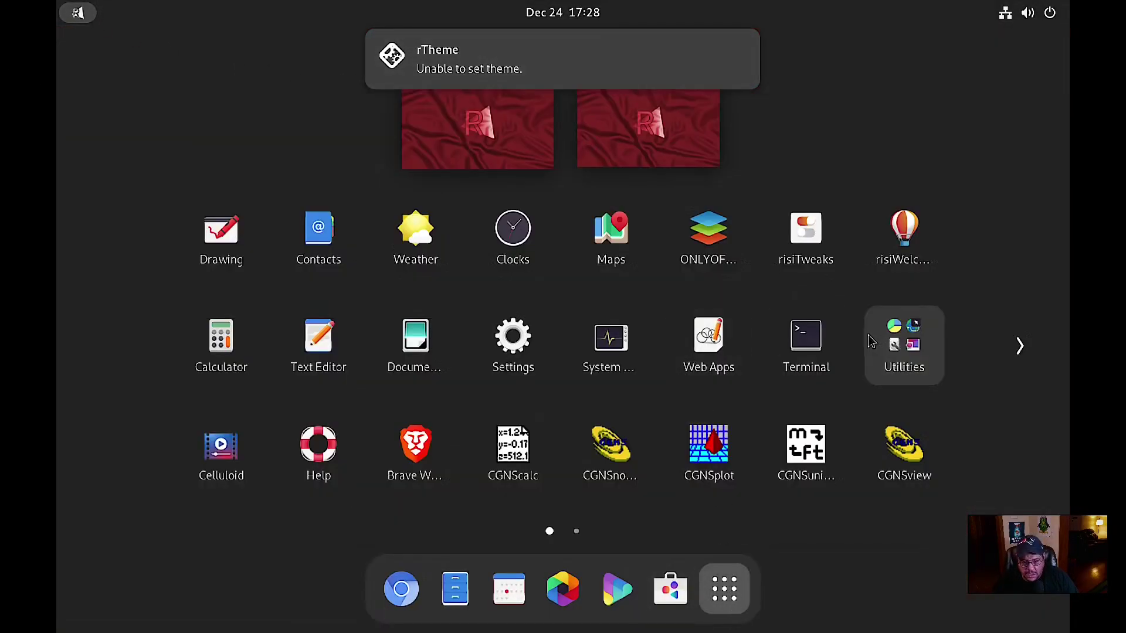
click(717, 345)
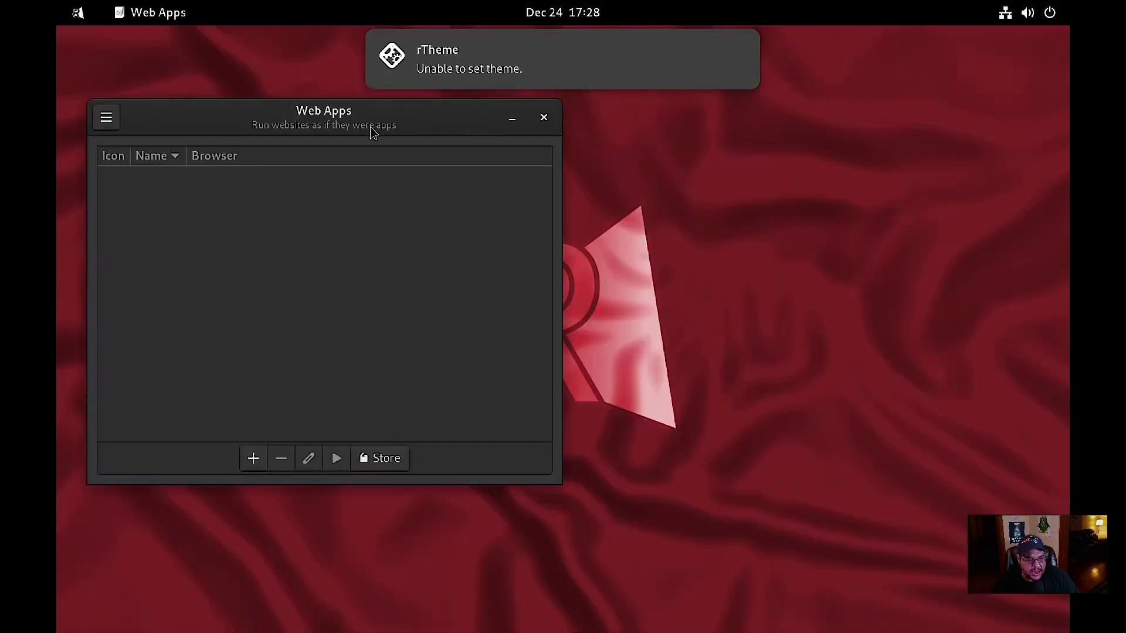
drag(373, 133, 446, 129)
click(619, 117)
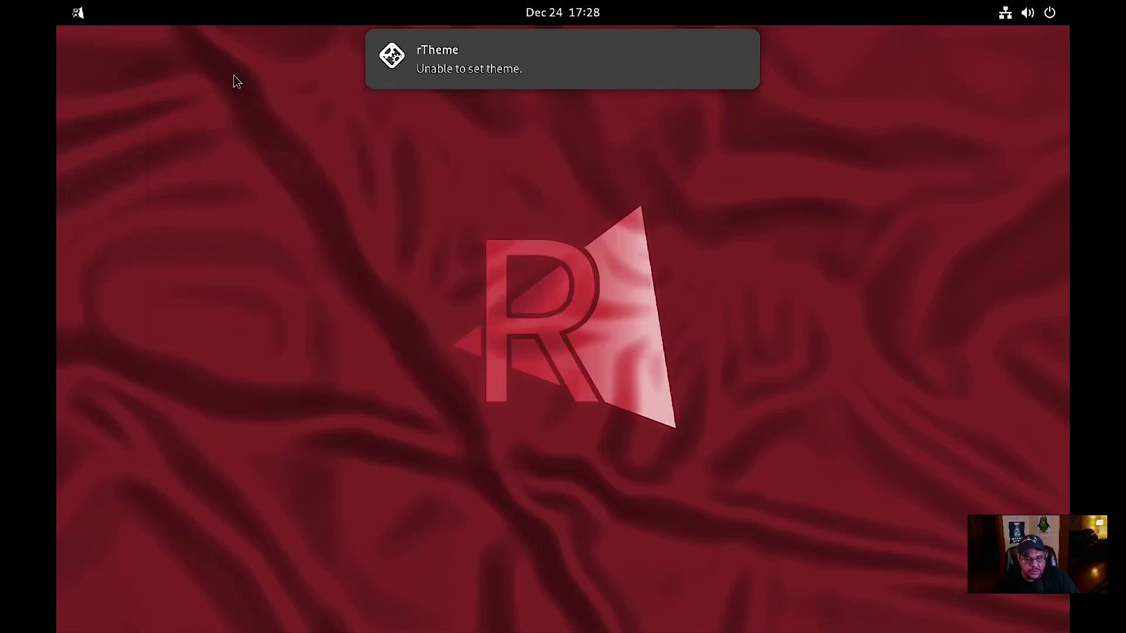
Step: Show the application grid and dismiss the rTheme notification
click(75, 12)
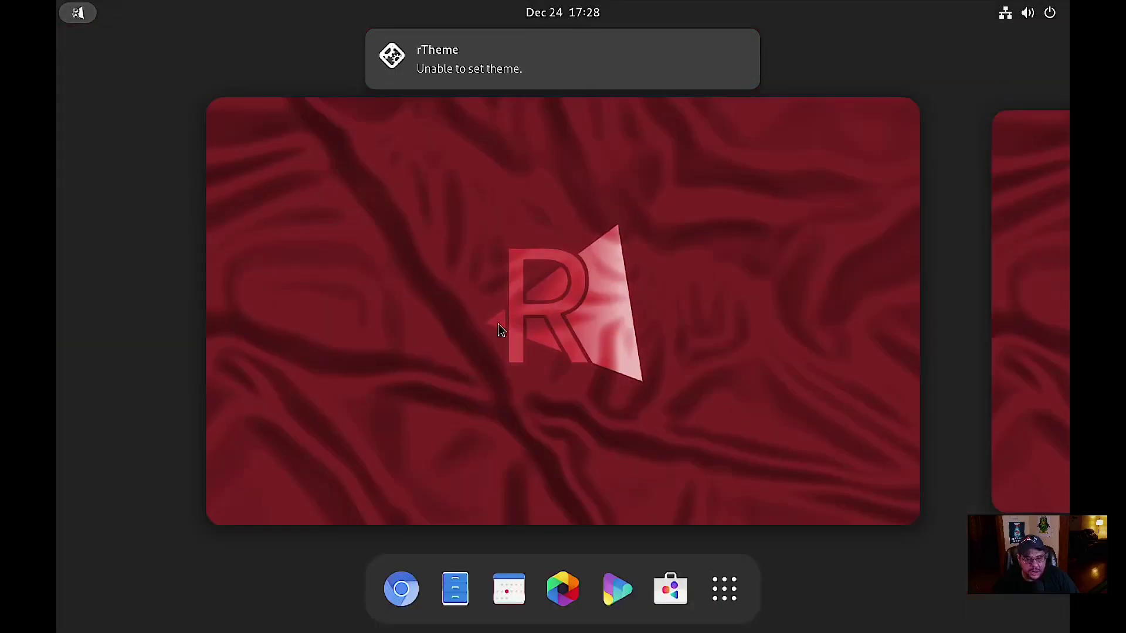
click(726, 593)
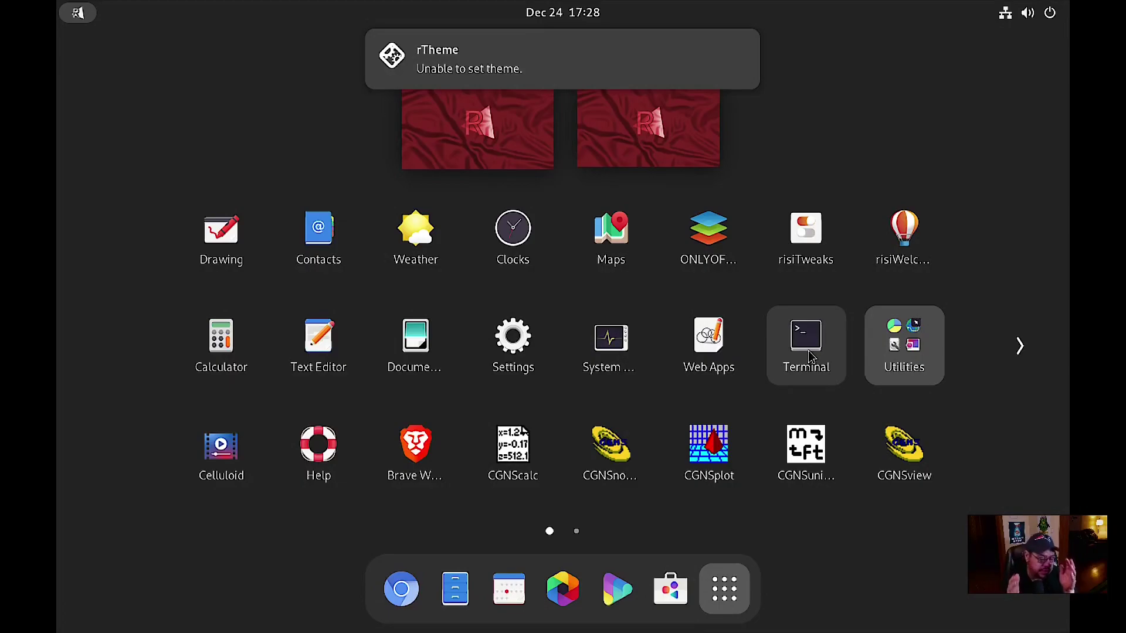
click(510, 64)
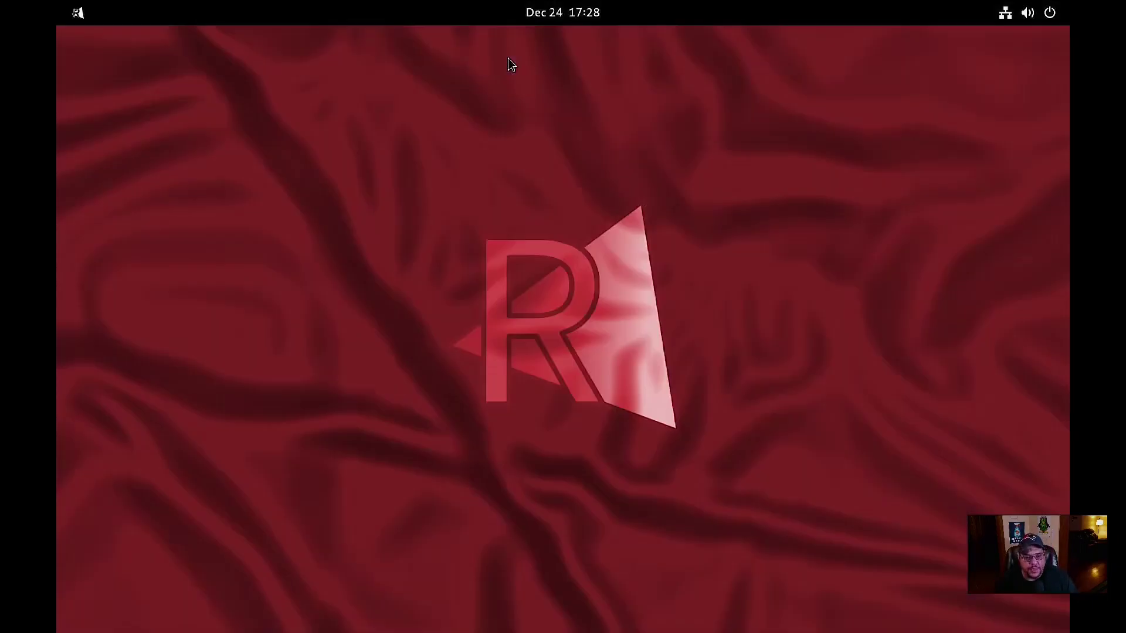
Step: Review the applications in the Utilities folder of the application grid and close the folder
click(69, 13)
click(727, 589)
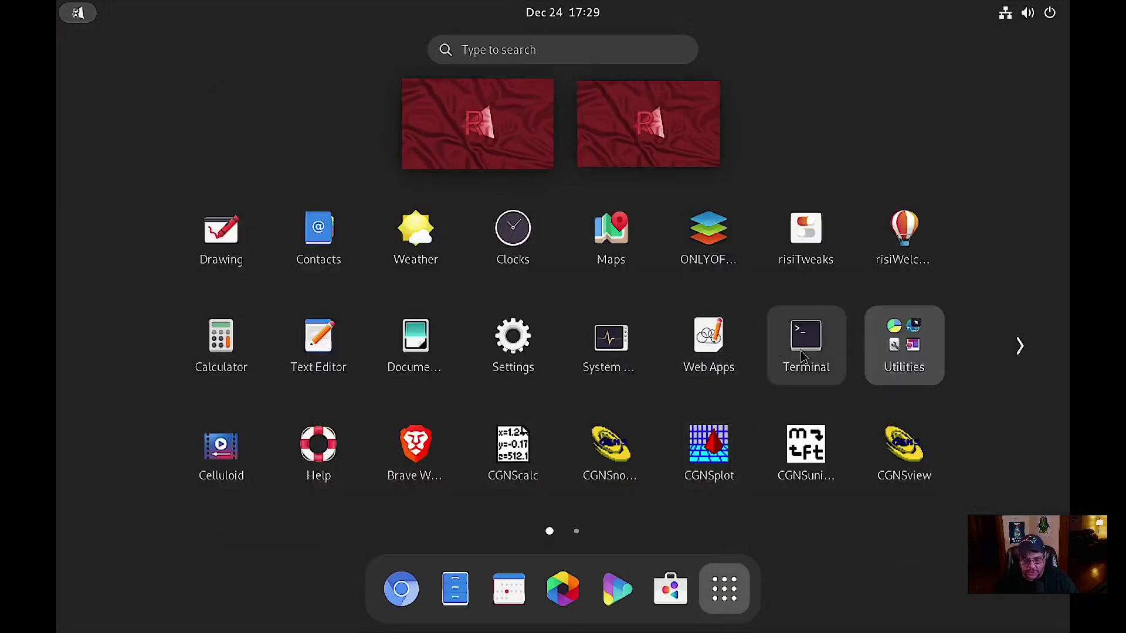
click(913, 365)
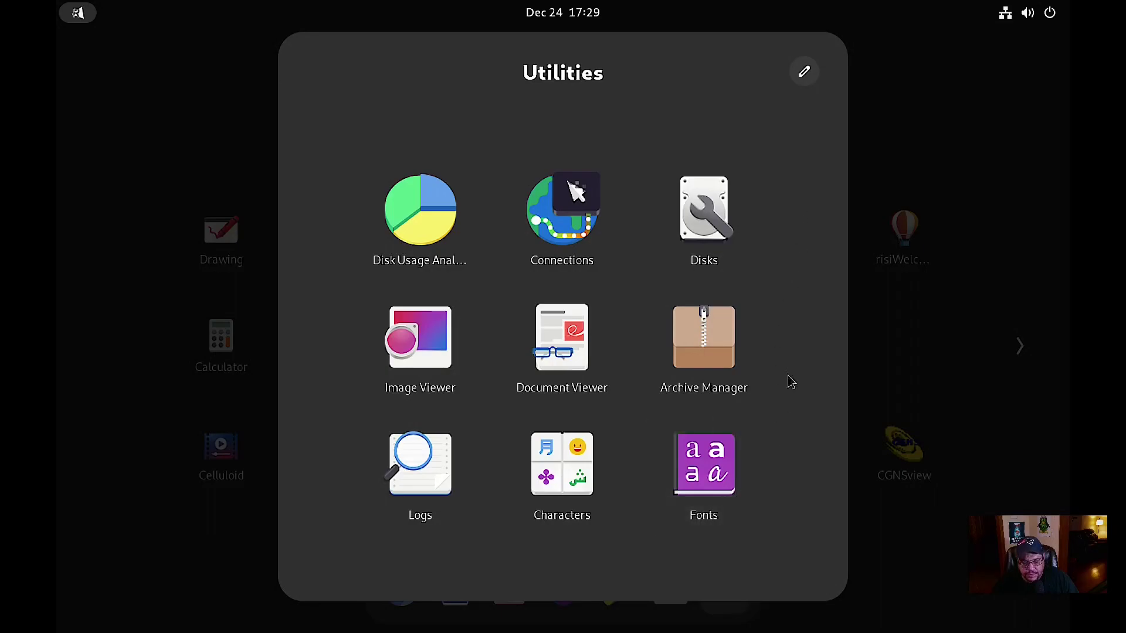
click(972, 201)
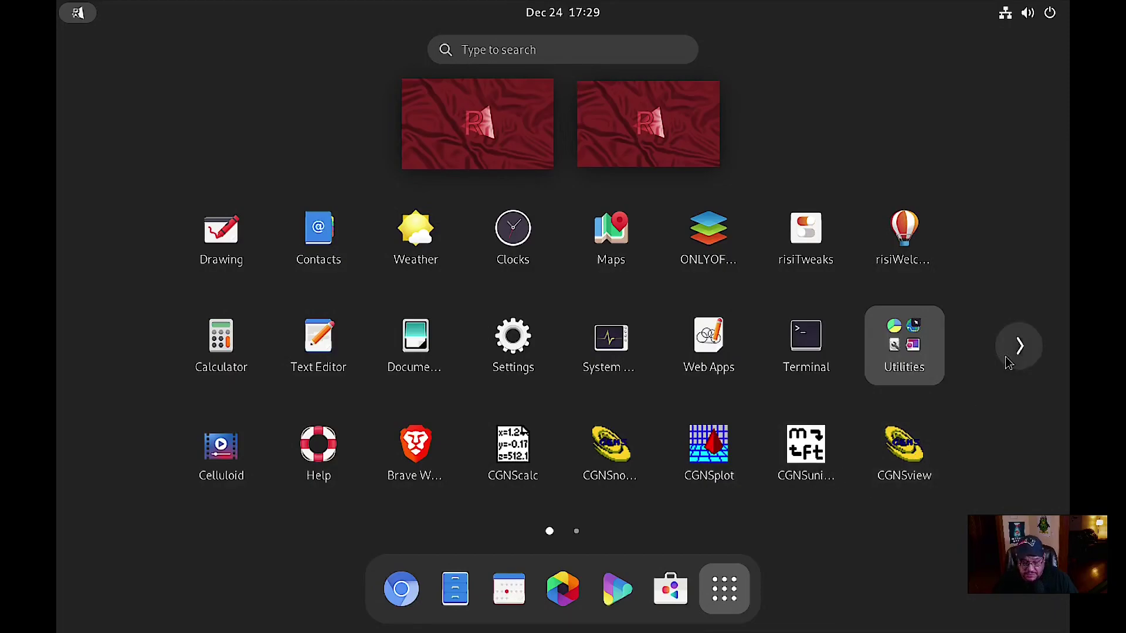
Step: Launch Kdenlive from the second page of applications, accept its startup warnings, view the editor, and close it
click(1021, 347)
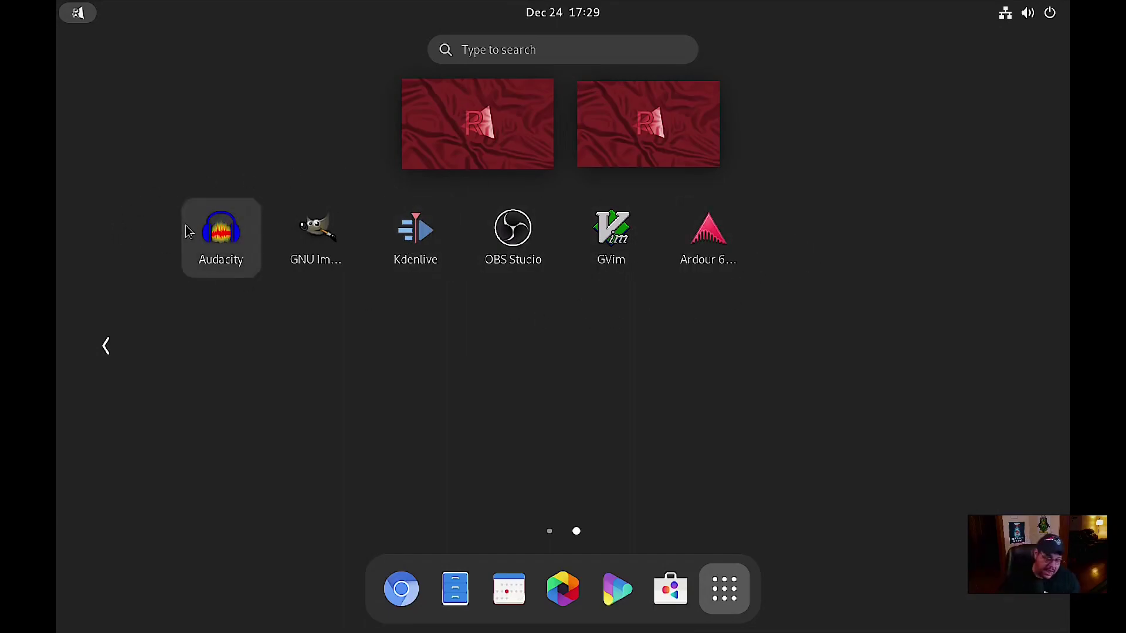
click(443, 250)
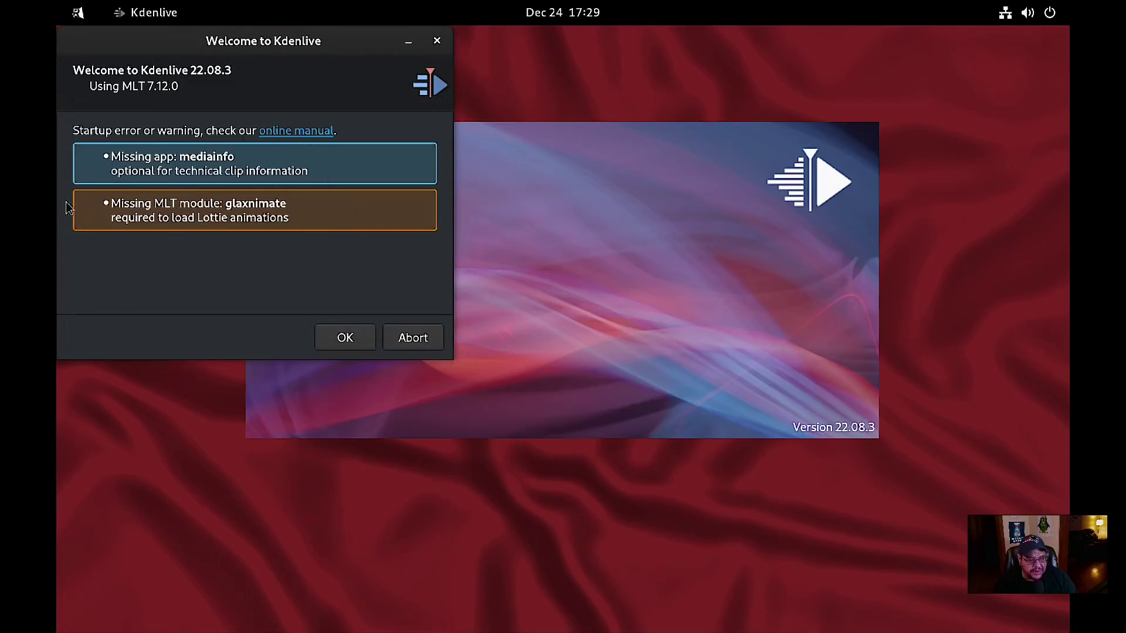
drag(212, 42, 321, 82)
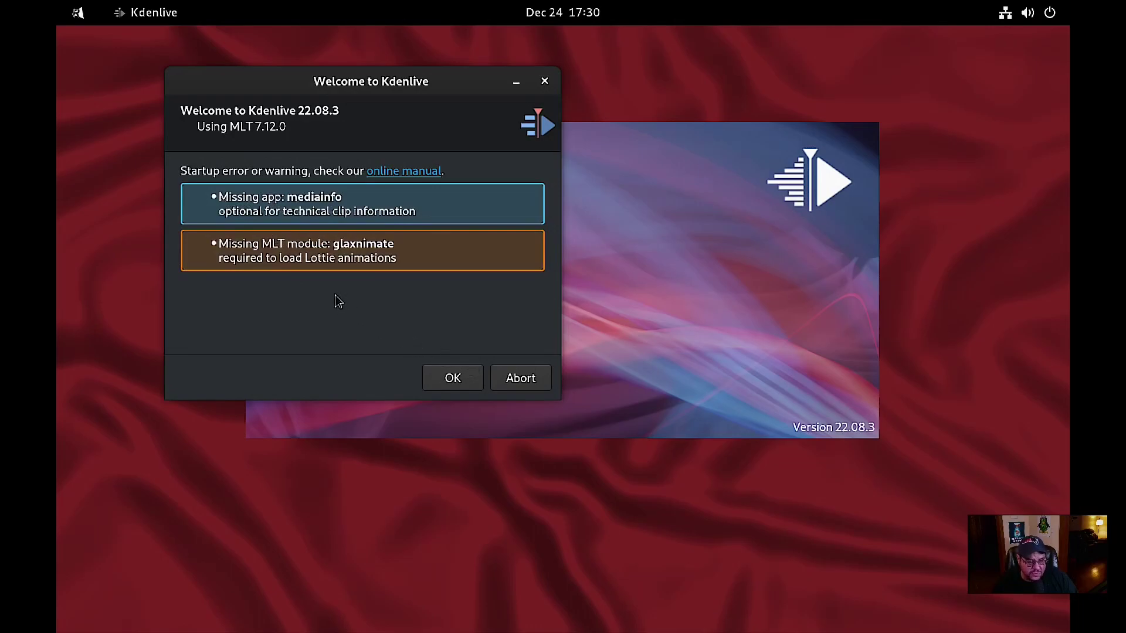
click(457, 379)
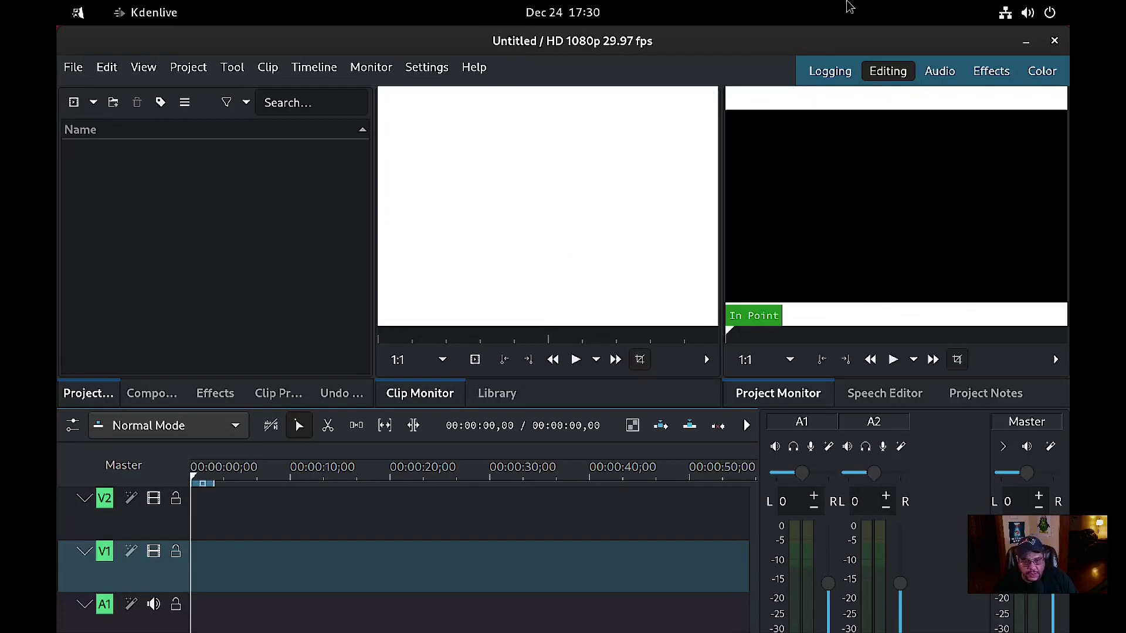
click(1055, 42)
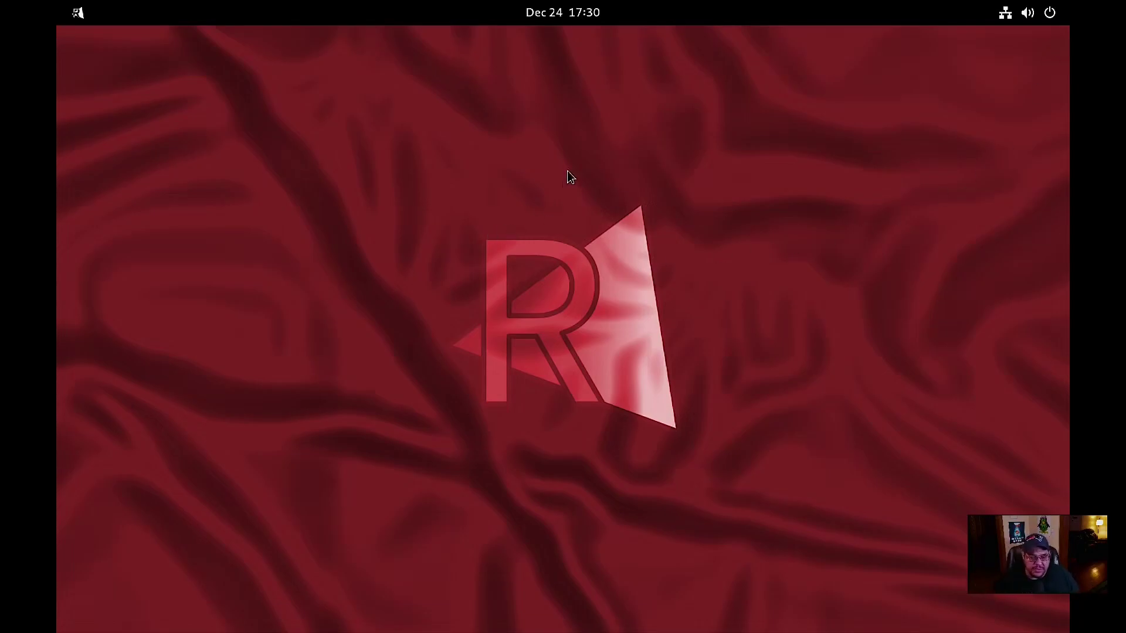
Step: View the second page of installed applications once more and return to the desktop
click(82, 13)
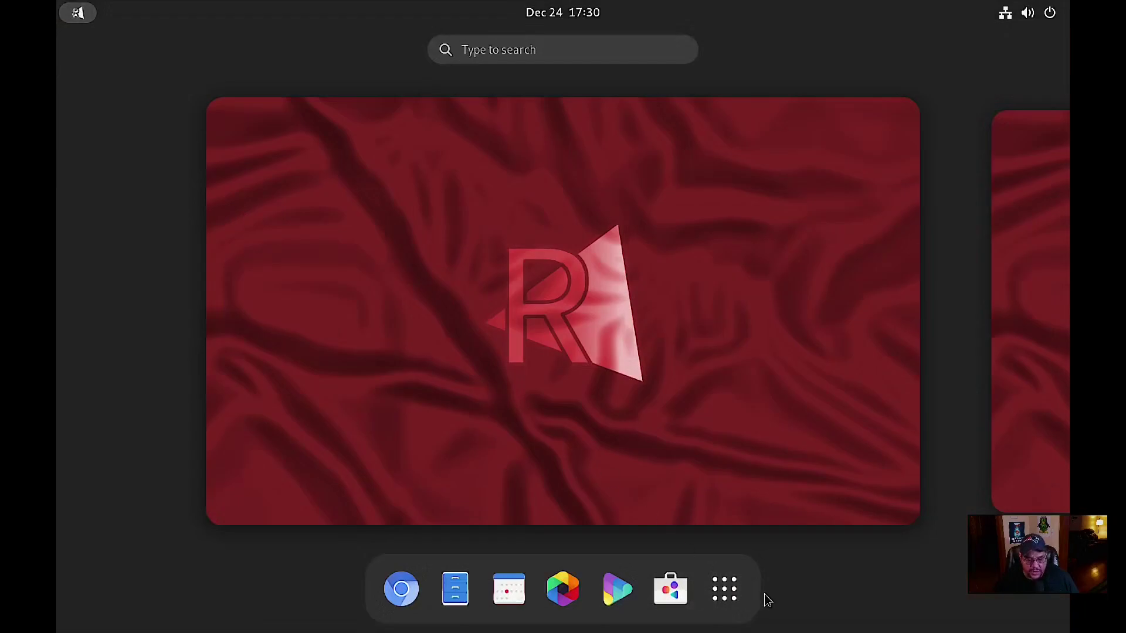
click(729, 598)
click(1011, 344)
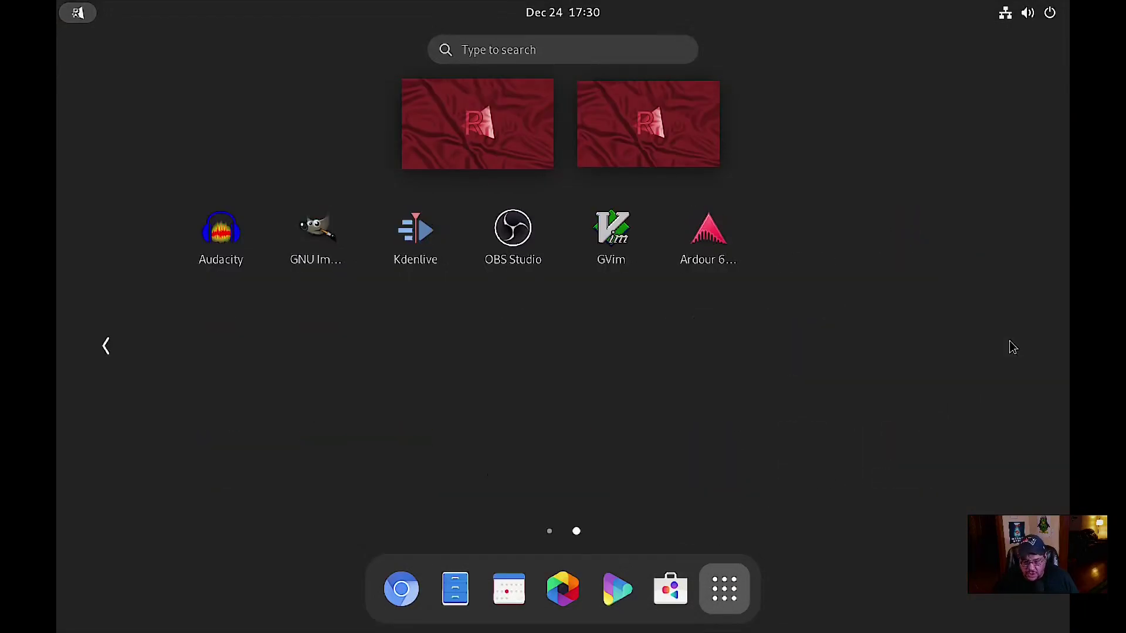
click(744, 592)
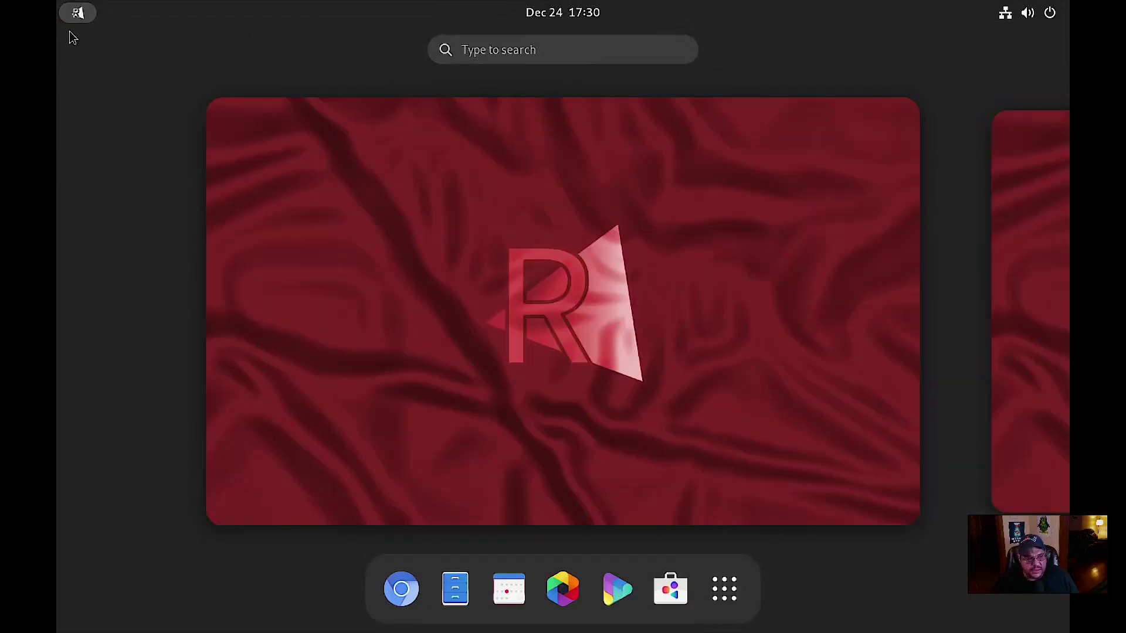
click(81, 13)
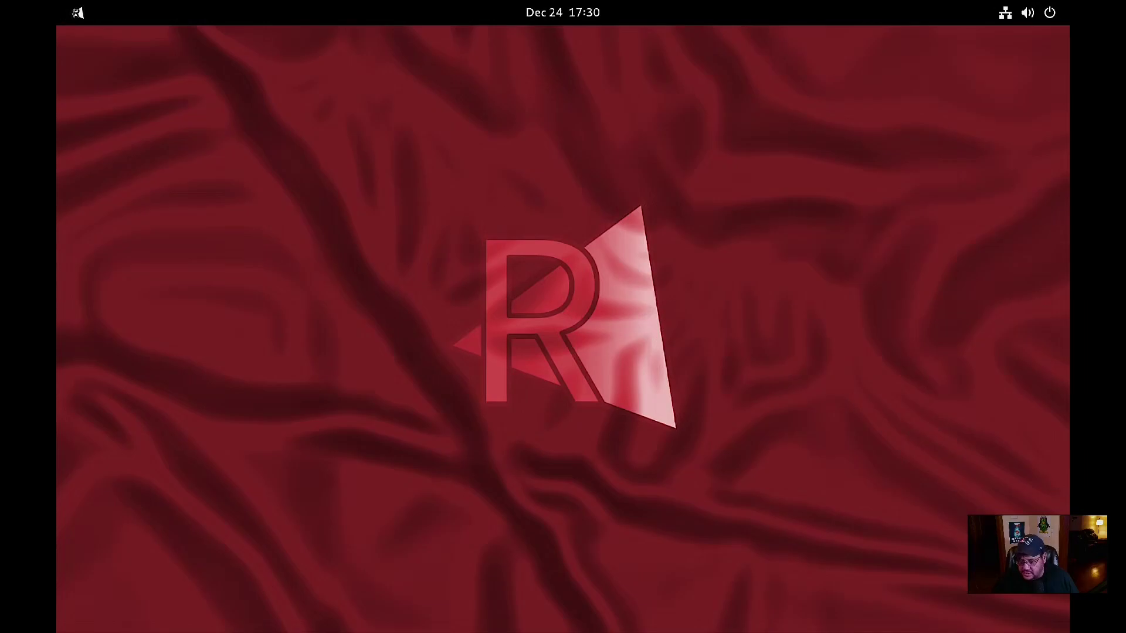